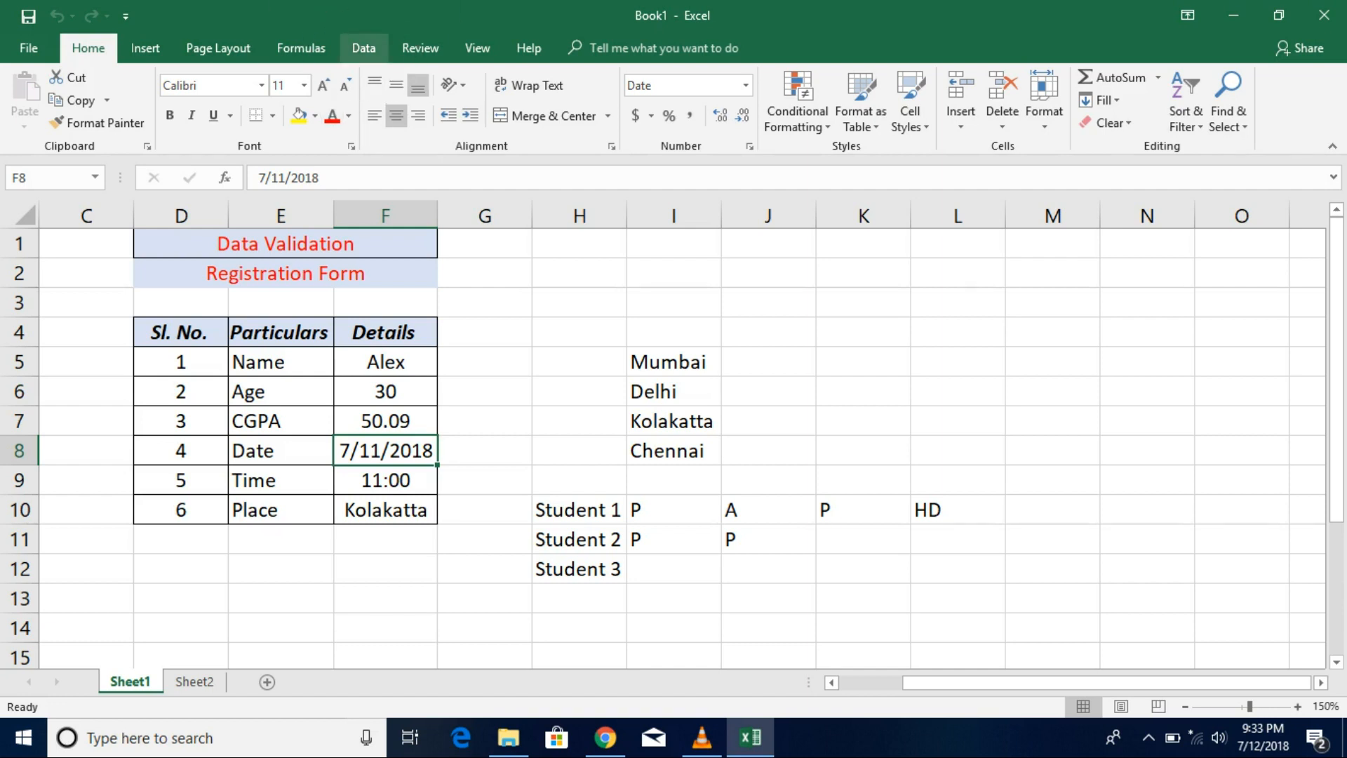
Step: Review the allowed validation types for the Date entry in cell F8 without changing its rule
left_click(363, 47)
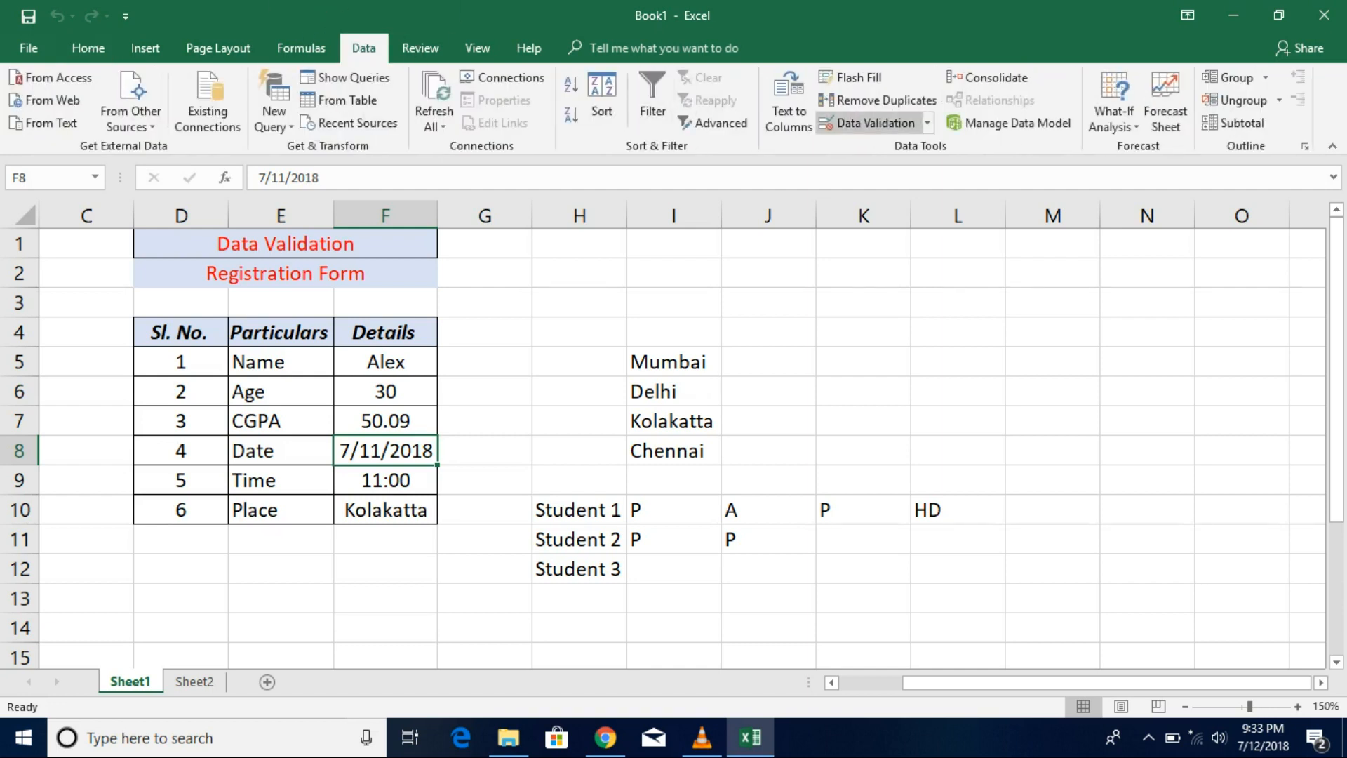
left_click(875, 123)
left_click(510, 344)
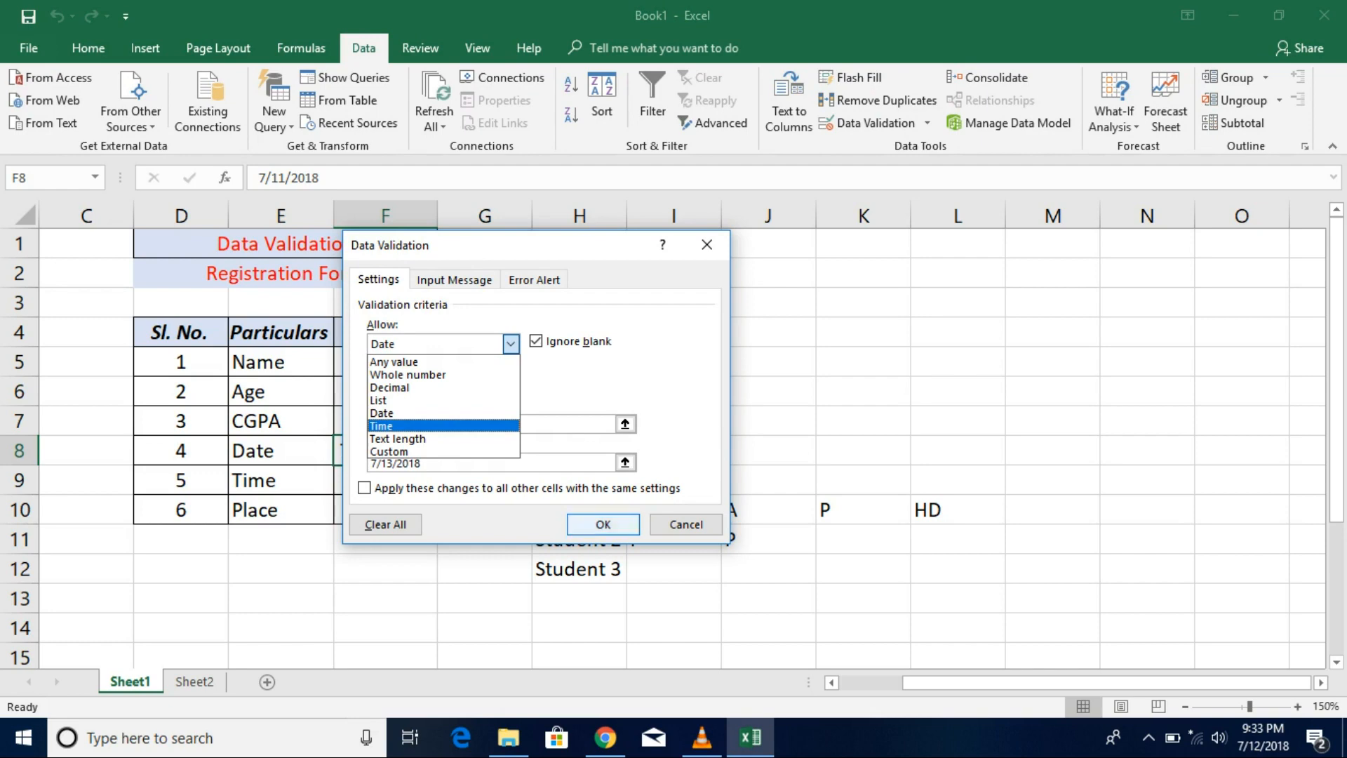
left_click(686, 525)
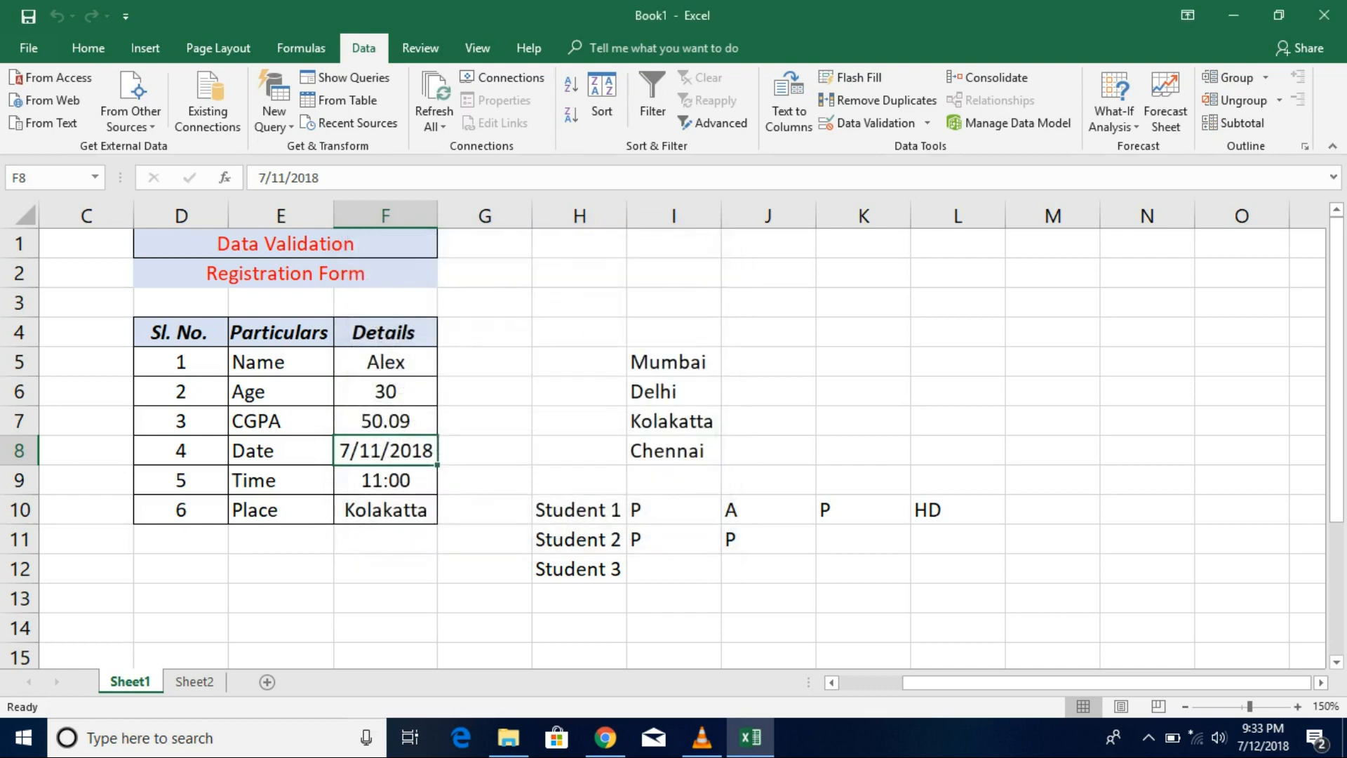
Step: On Sheet2, fill the Sl. No. column with 1, 2 and 3 in cells B4 to B6
left_click(194, 681)
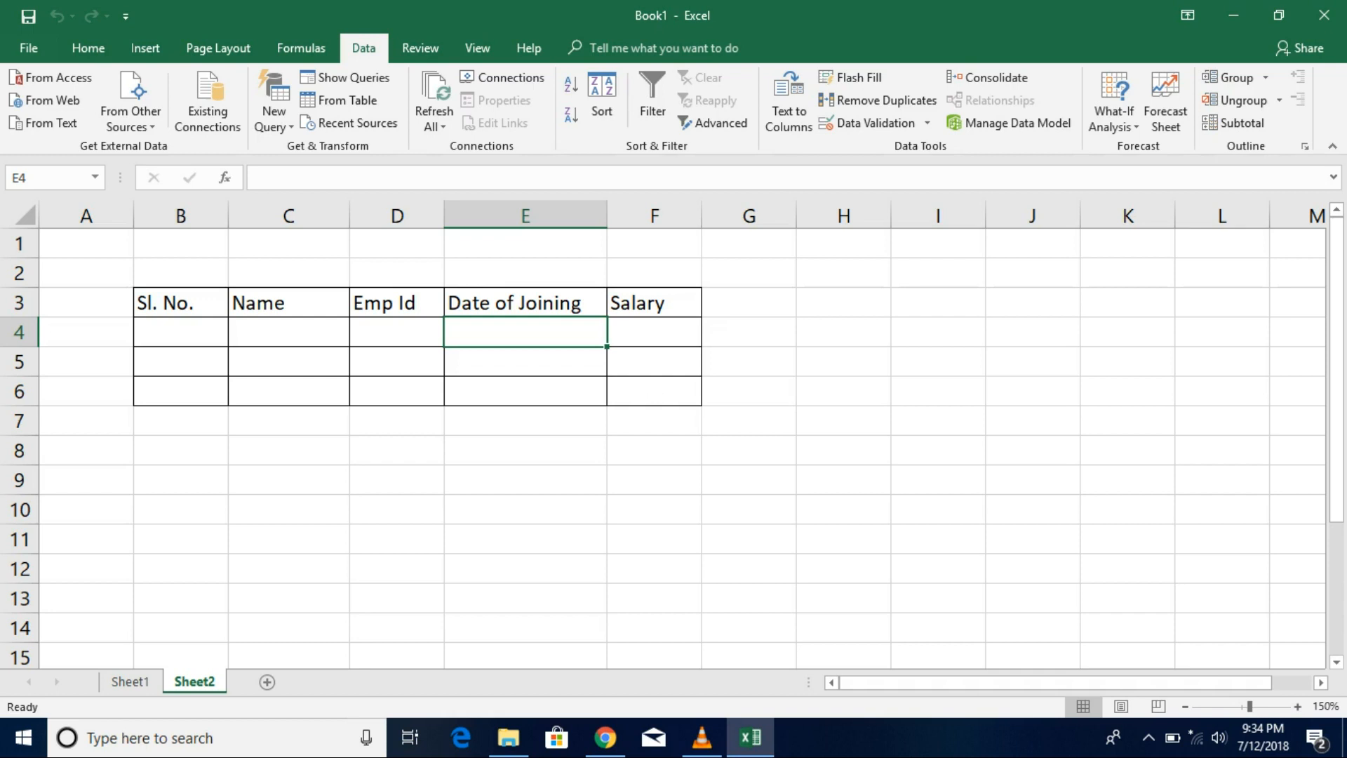
left_click(180, 332)
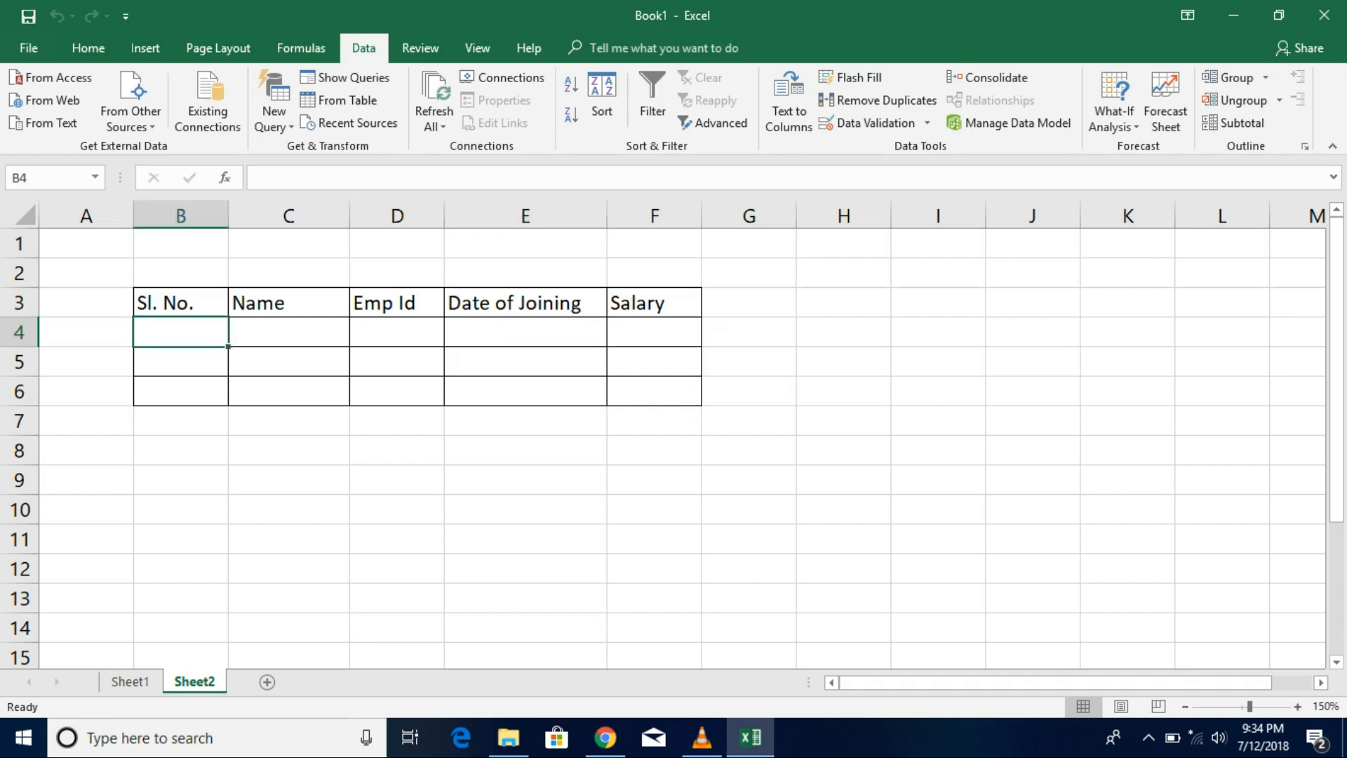
type("1")
key("Return")
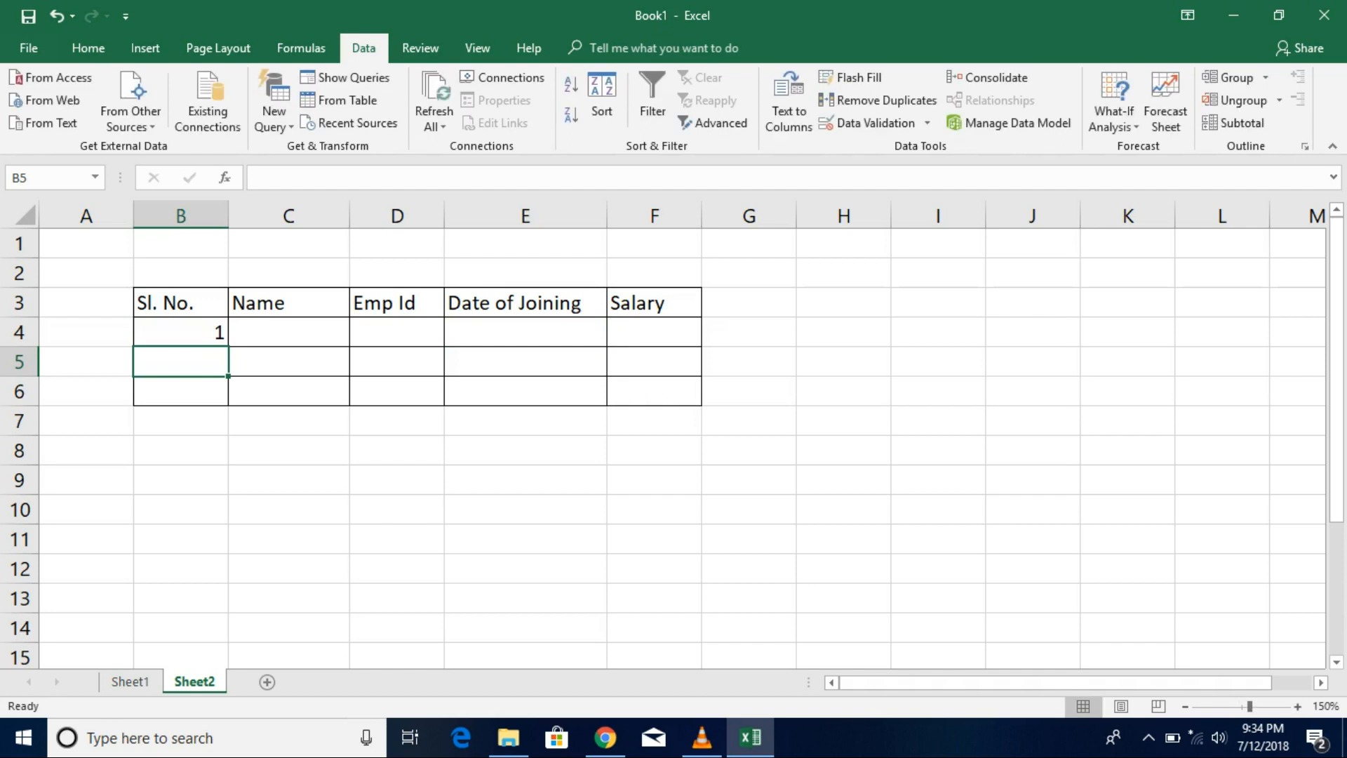
type("2")
key("Return")
type("3")
key("Return")
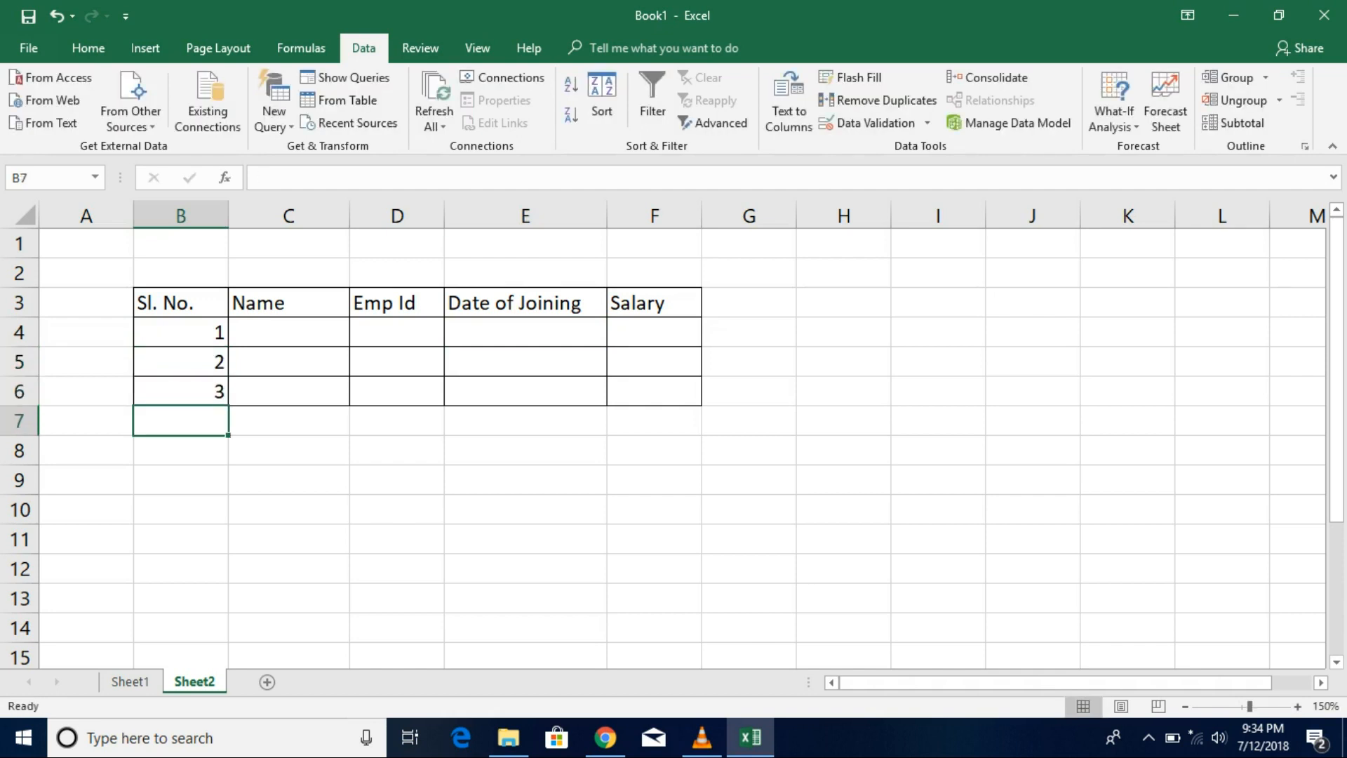
Step: Apply a Custom data validation rule to Name cell C4 with the formula =istext(C4)
left_click(288, 332)
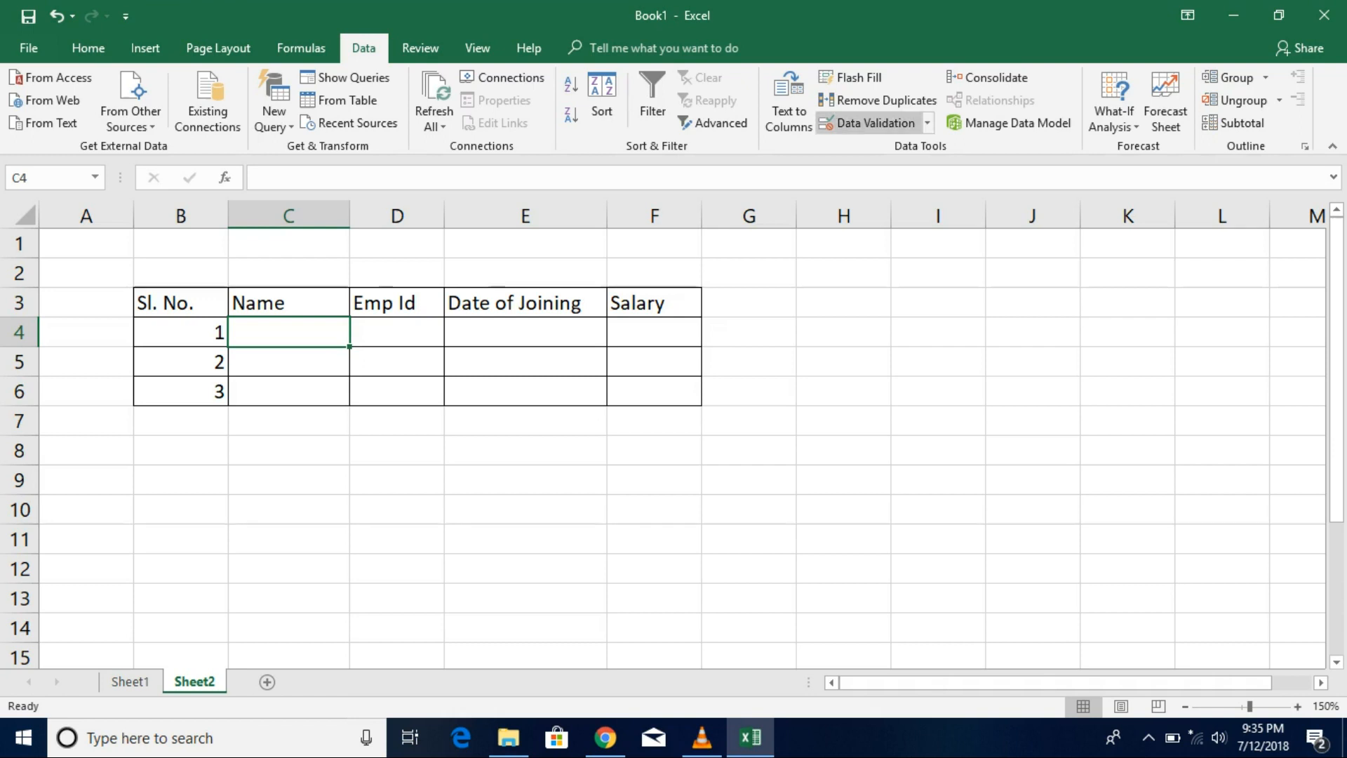
left_click(875, 123)
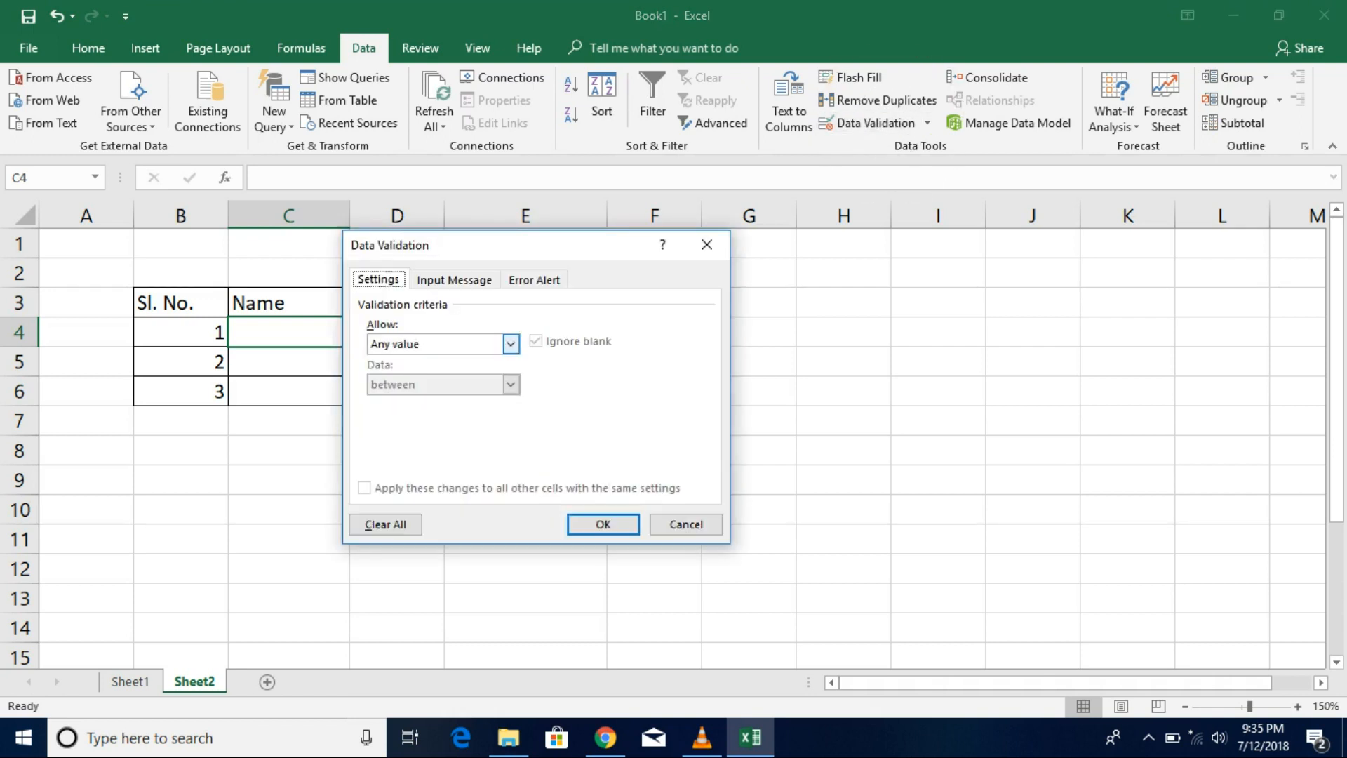
left_click(511, 343)
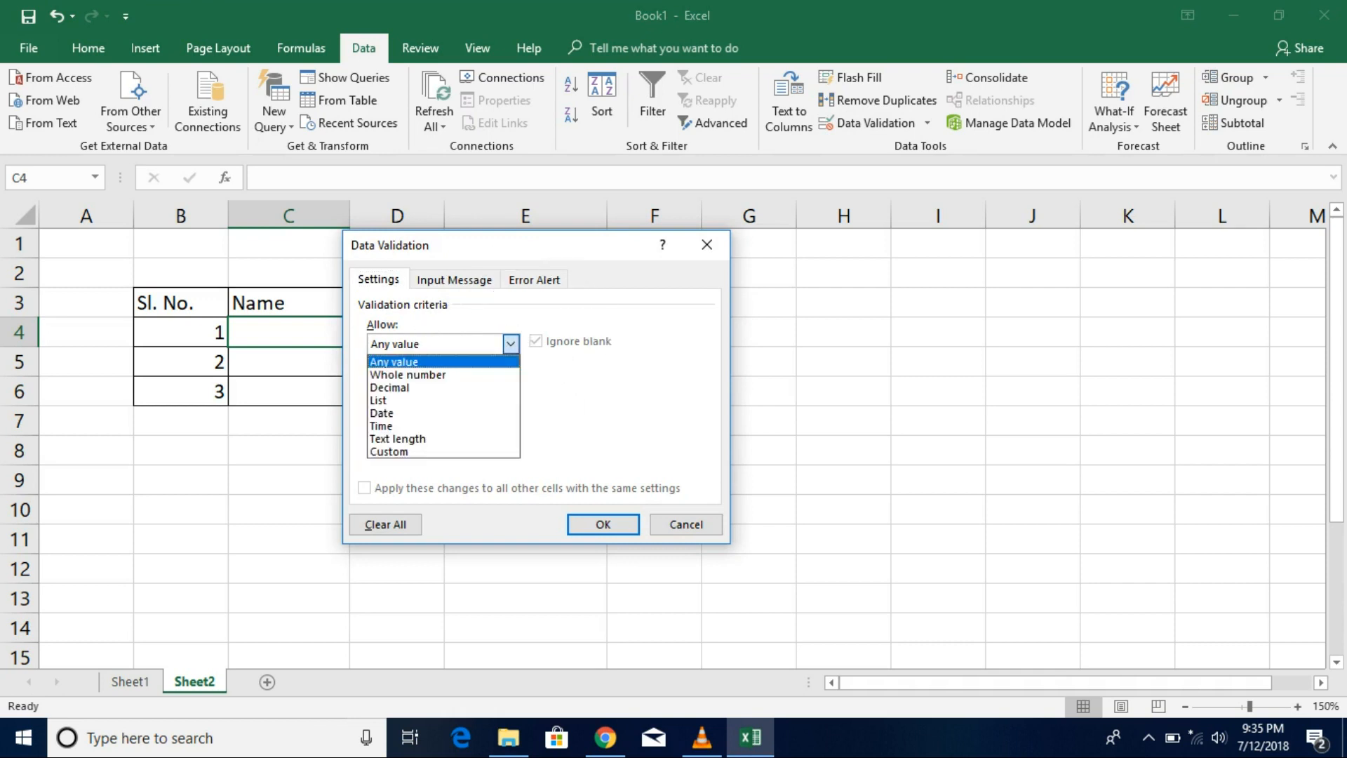
left_click(420, 451)
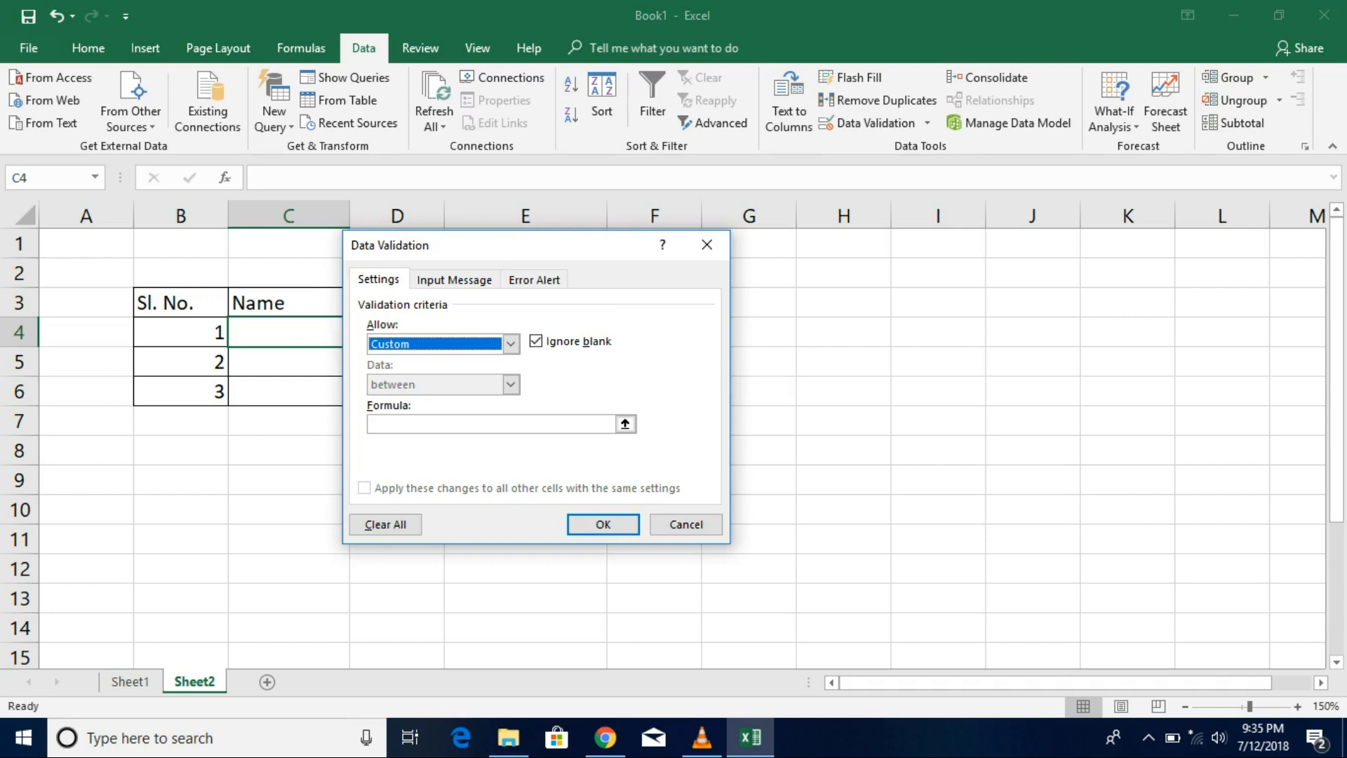
left_click(421, 424)
type("=")
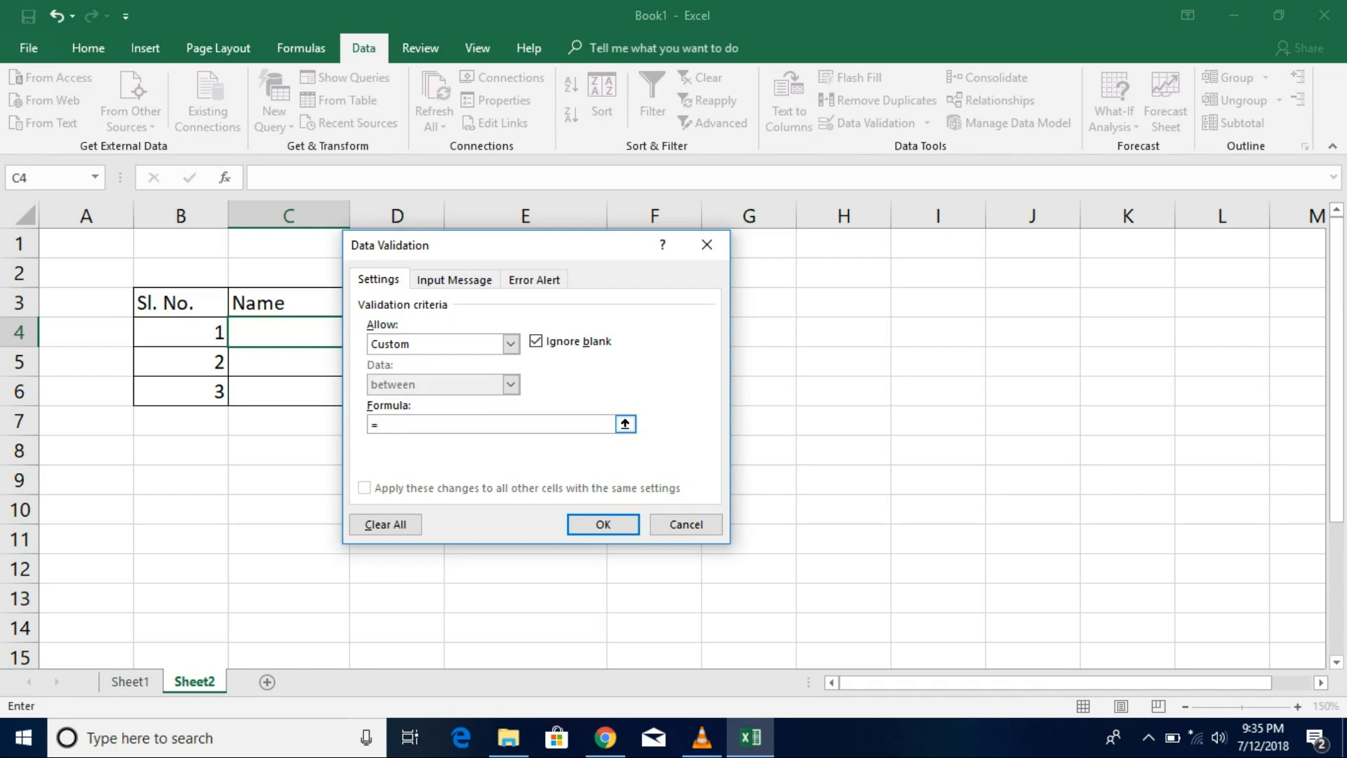
type("istext(")
key("ctrl")
type("C4")
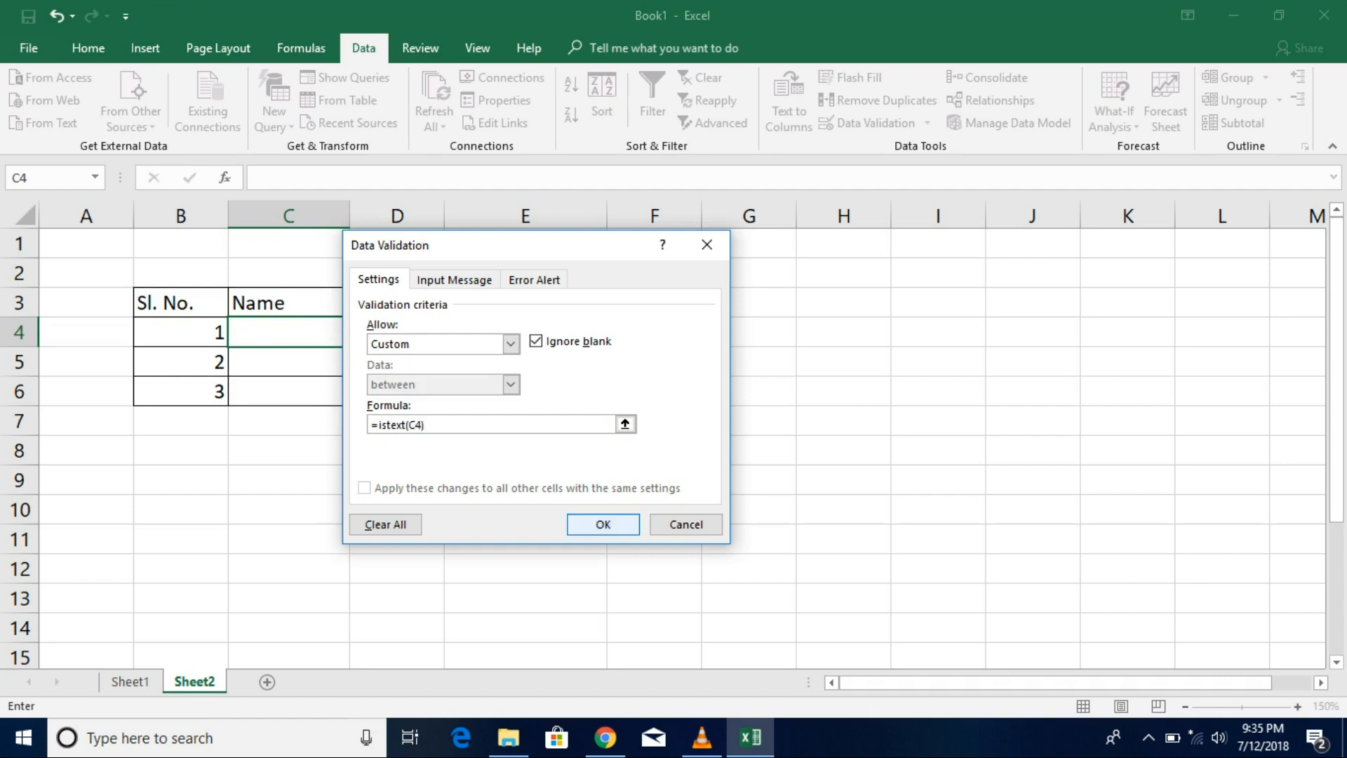
key("Return")
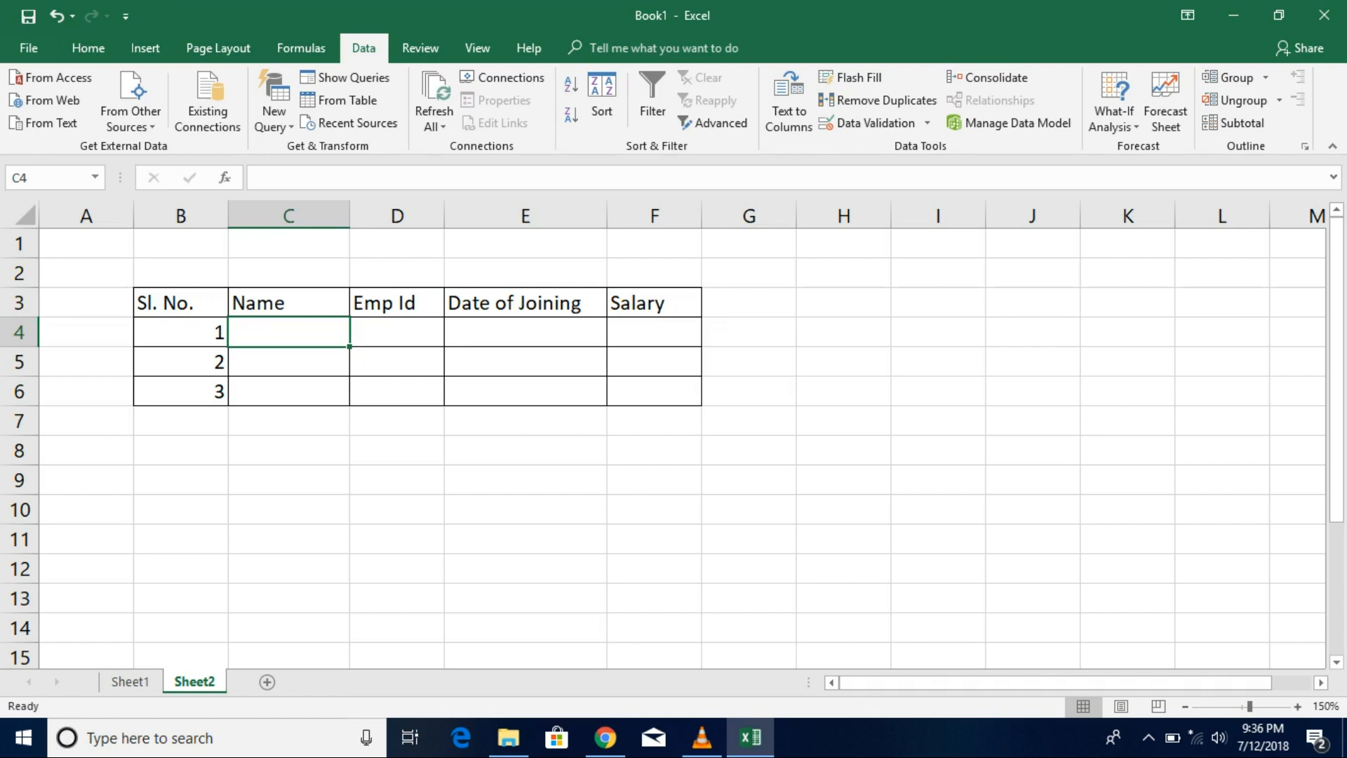
Step: Test the rule in C4 with the number 234, and enter the first employee's name in its place
type("234")
key("Return")
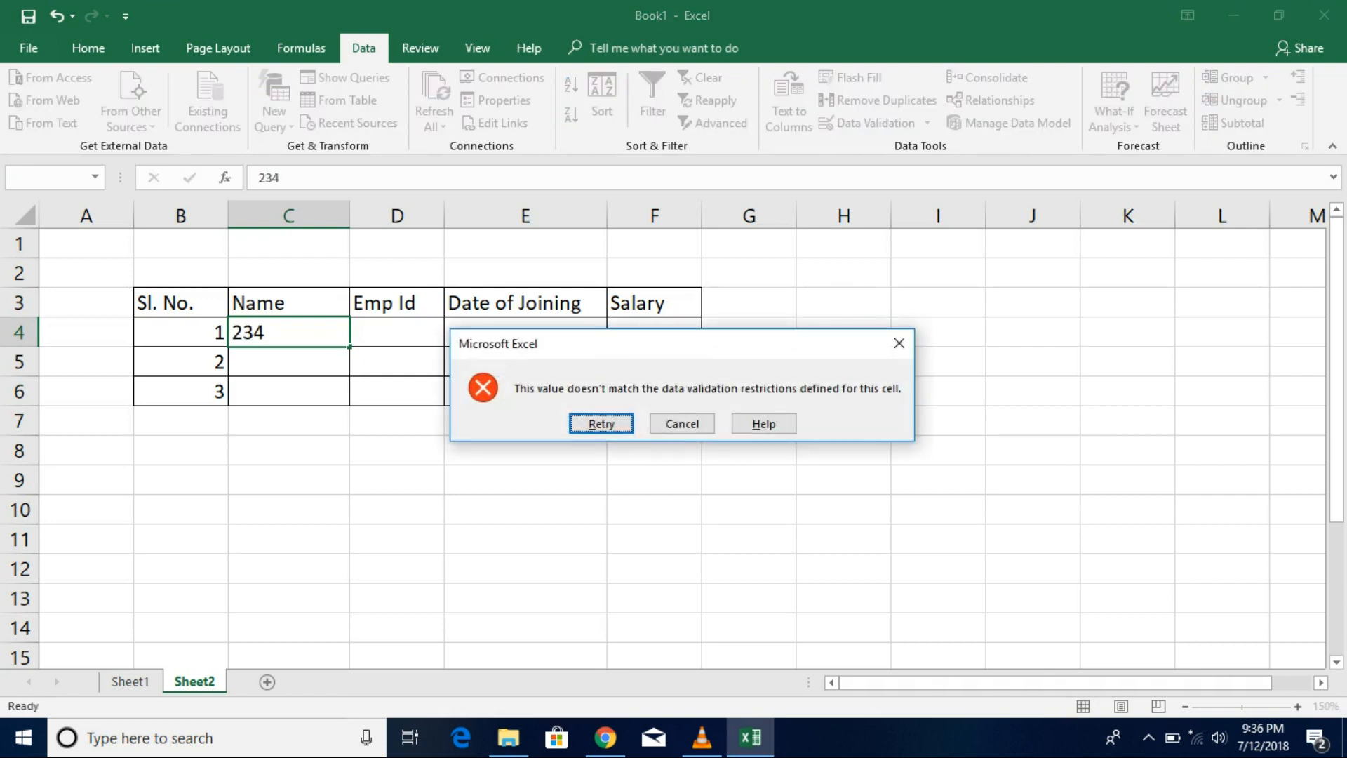
key("Return")
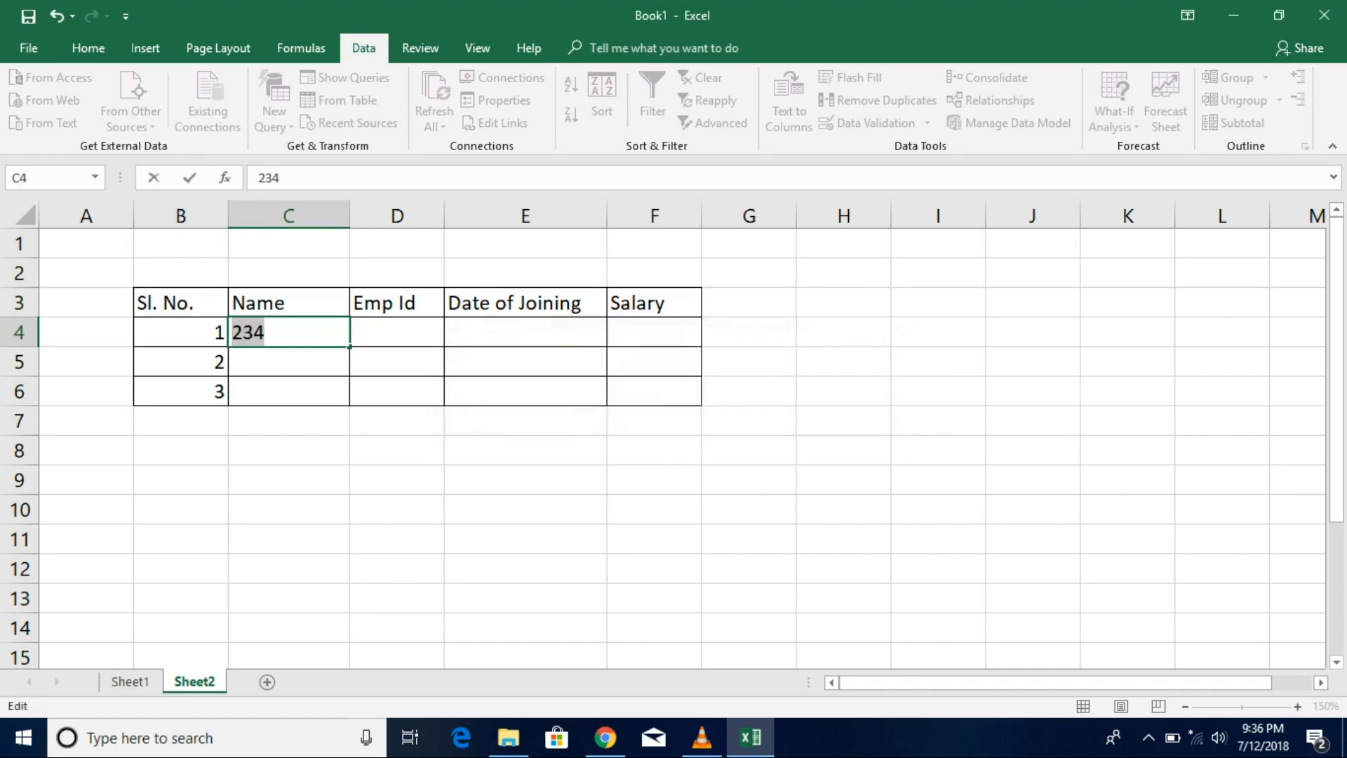
type("Alex")
key("Return")
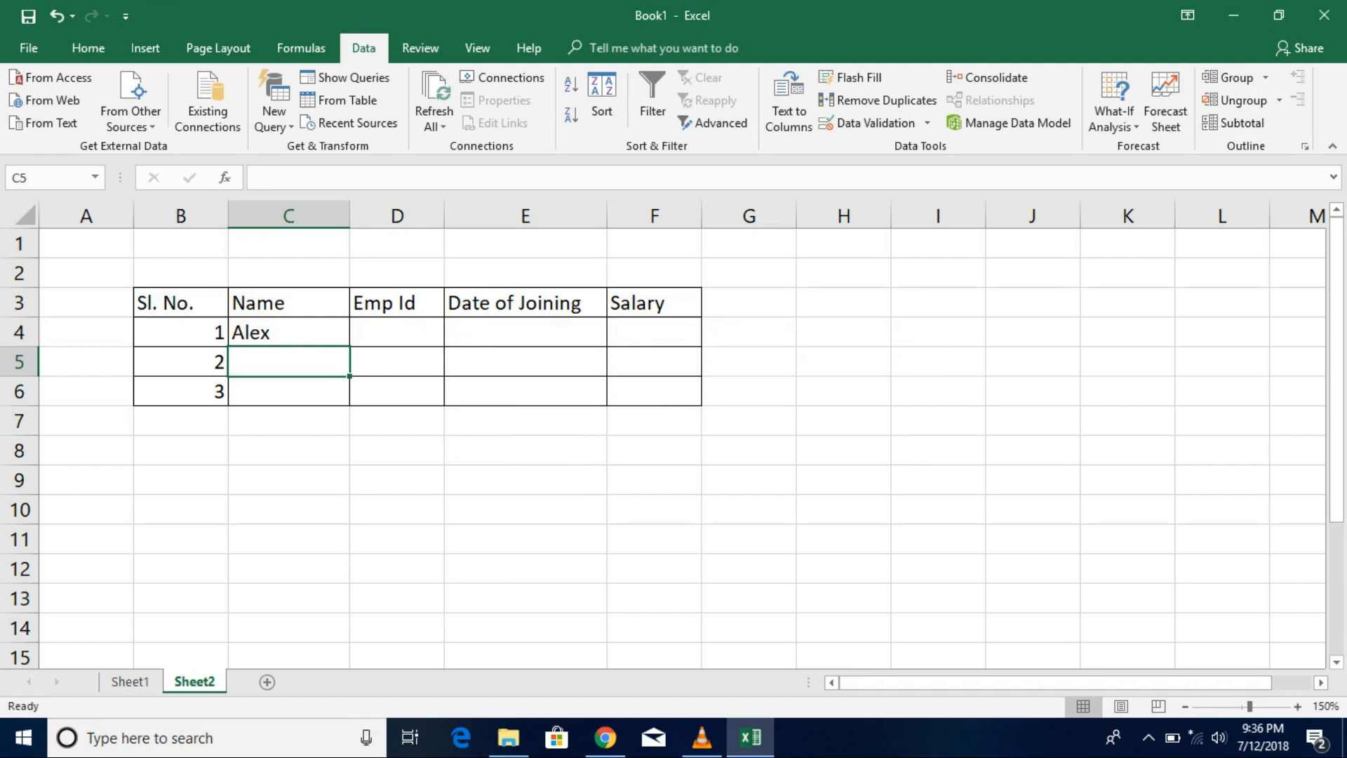
Step: Try the number 4546 in Name cell C5, and remove the entry again
key("Up")
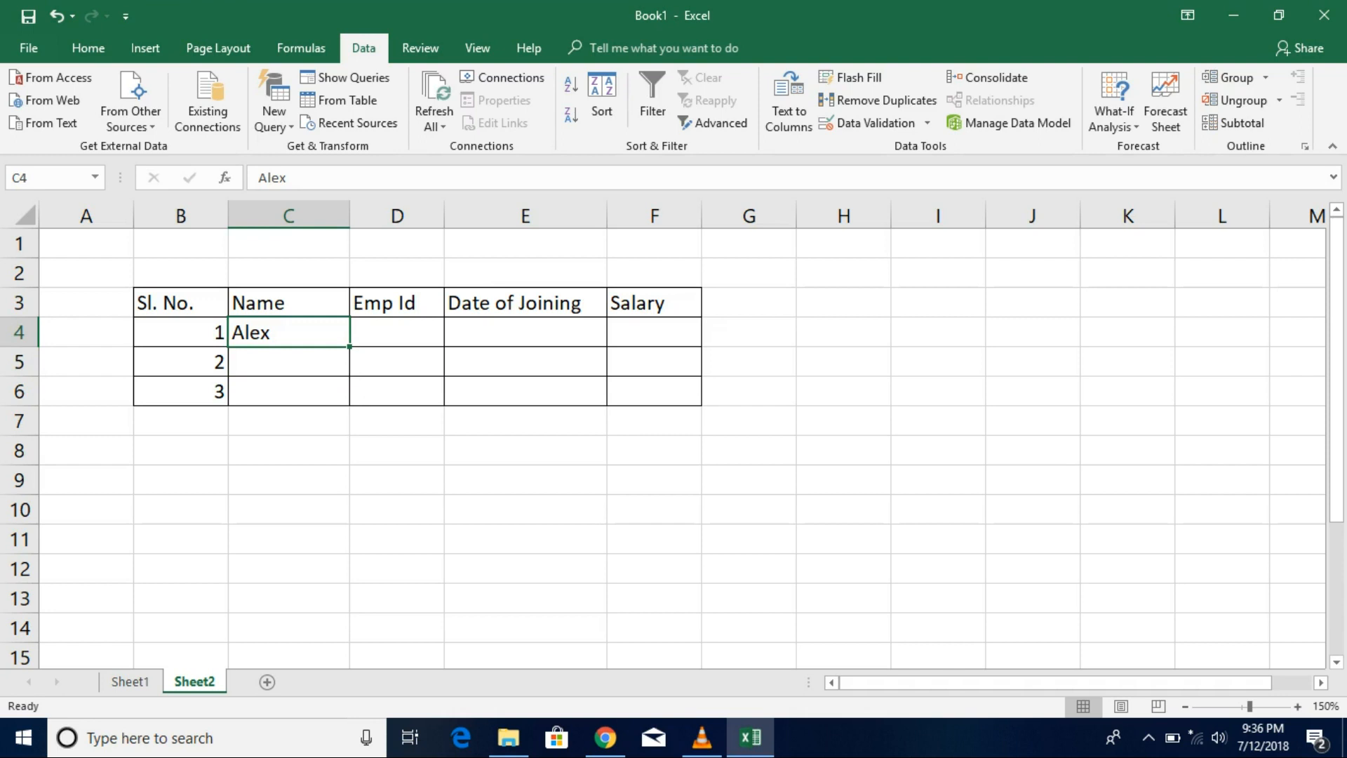
key("Down")
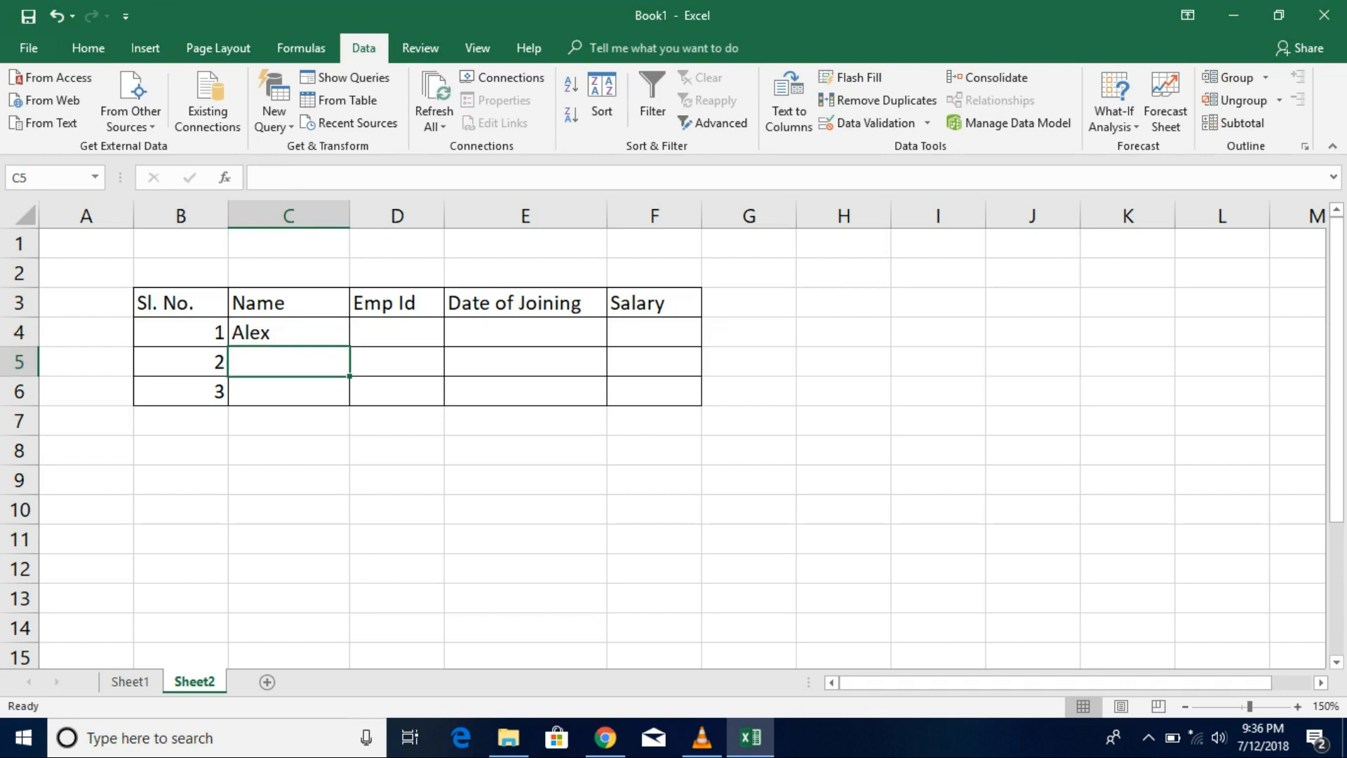
type("4546")
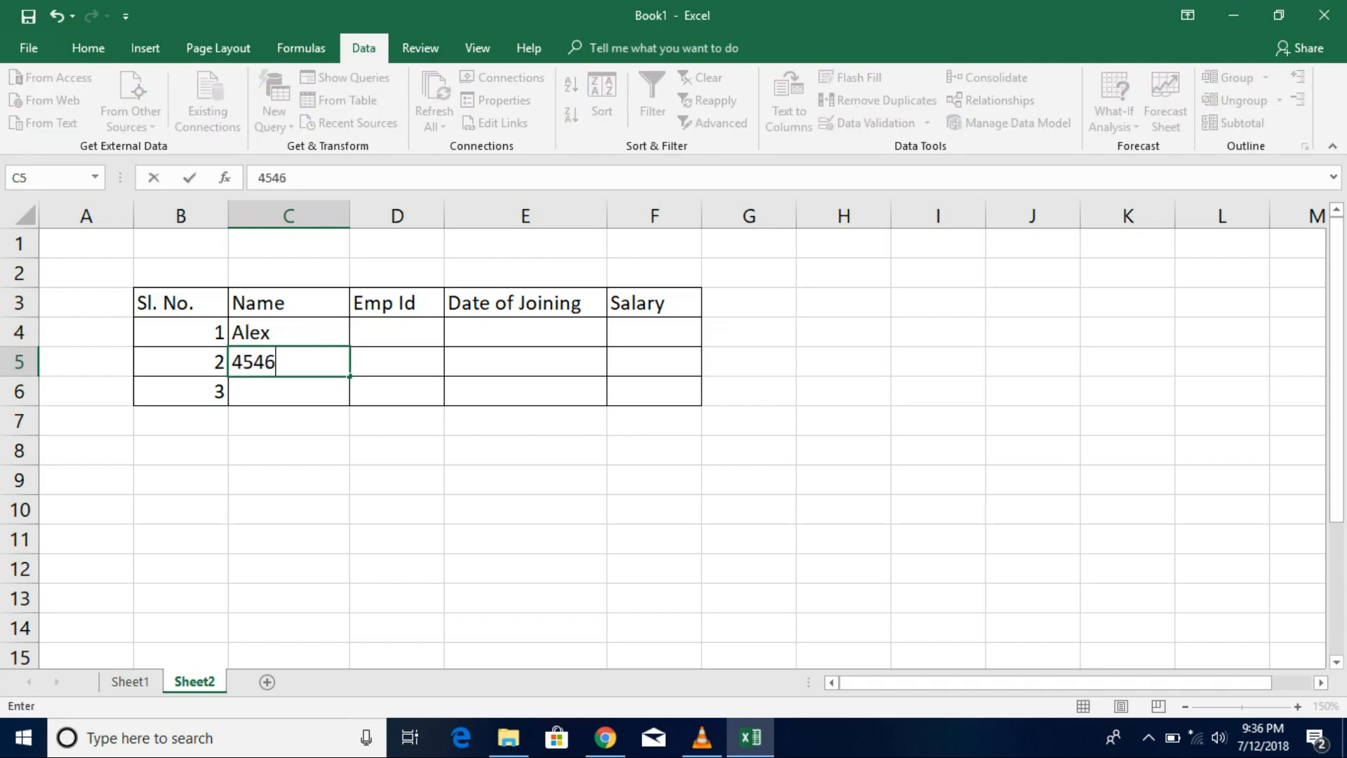
key("Return")
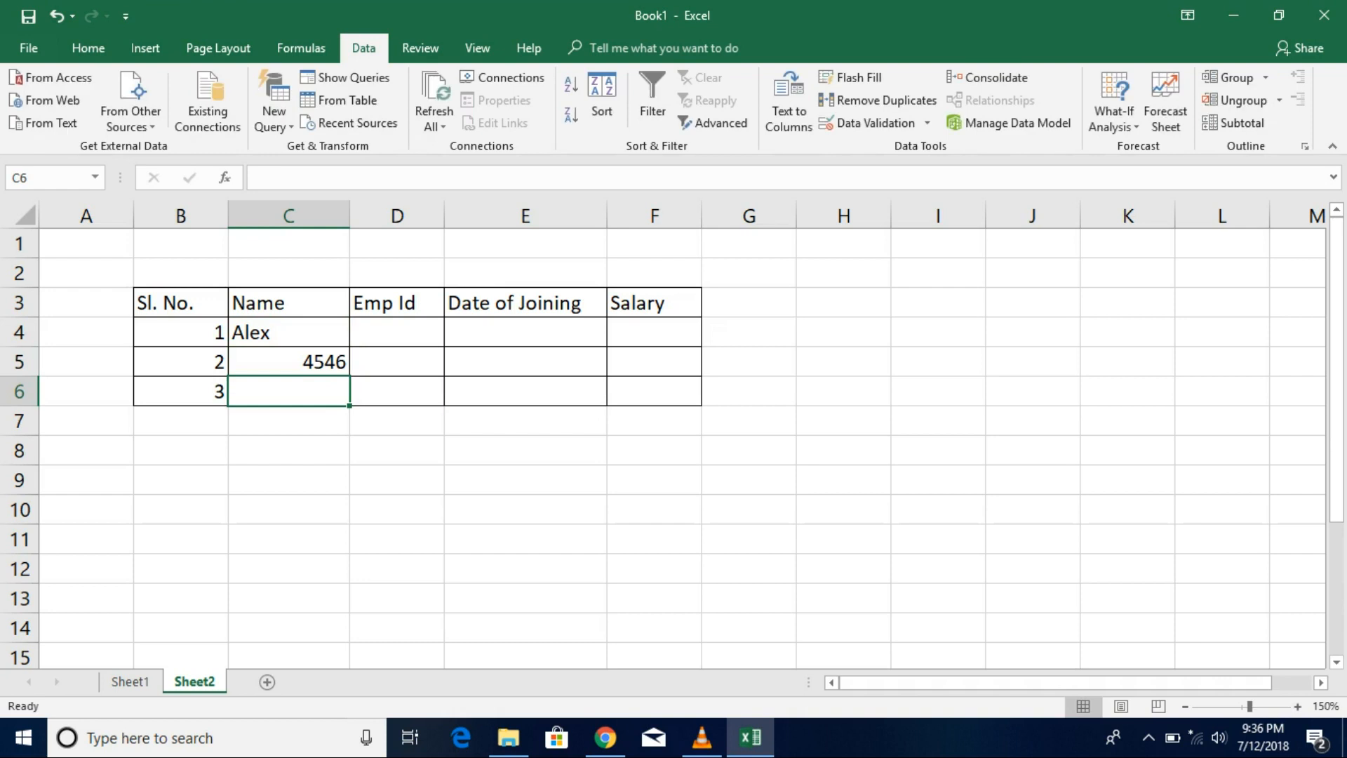
key("Up")
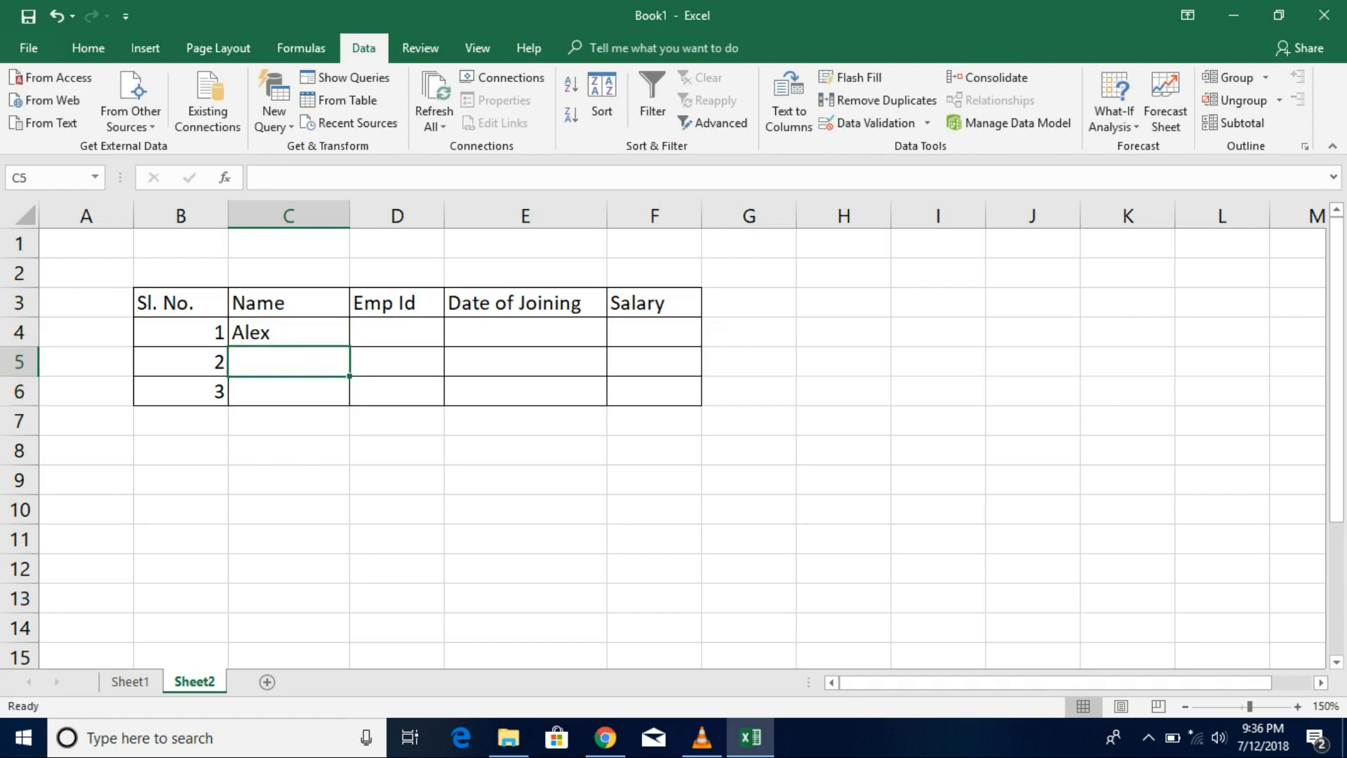
Step: Extend the custom ISTEXT validation of C4 to the whole Name range C4:C6
key("Up")
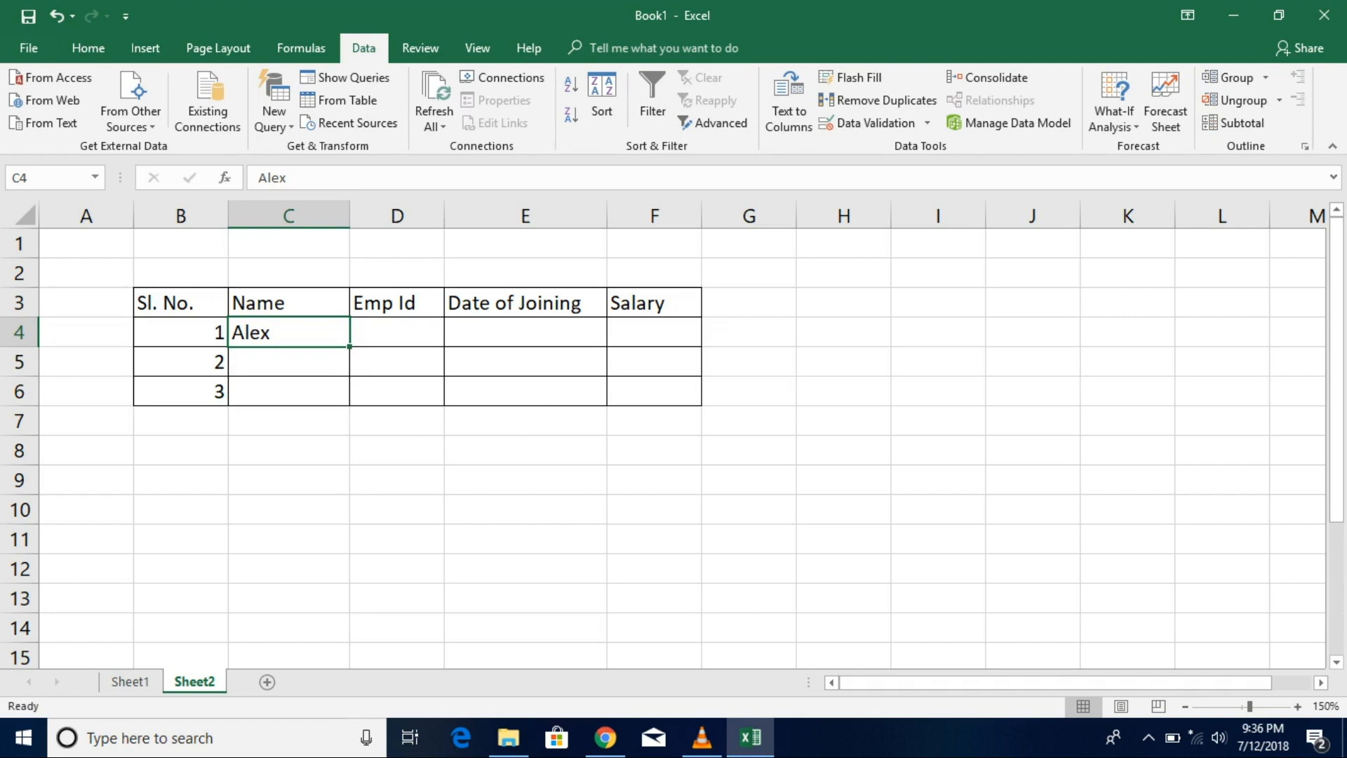
key("F2")
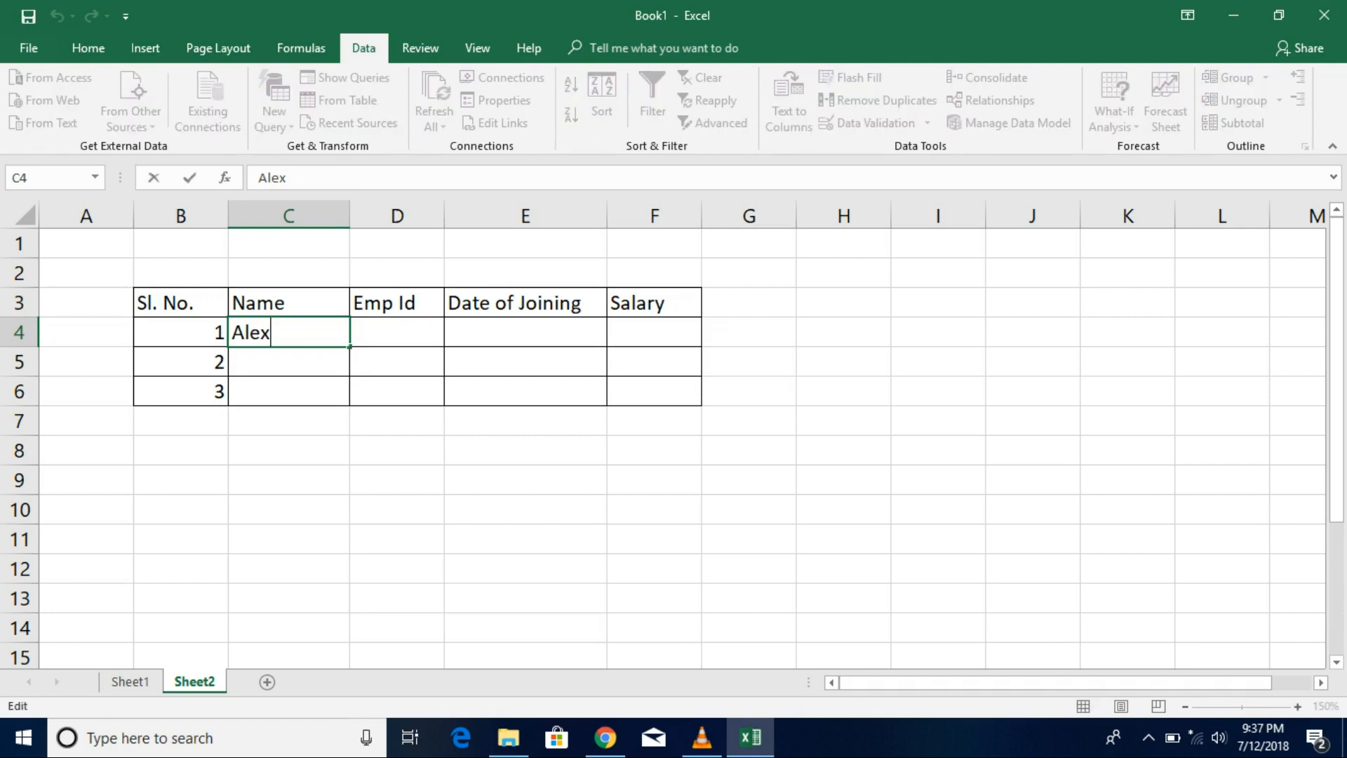
key("Escape")
key("shift+Down")
key("shift+Down")
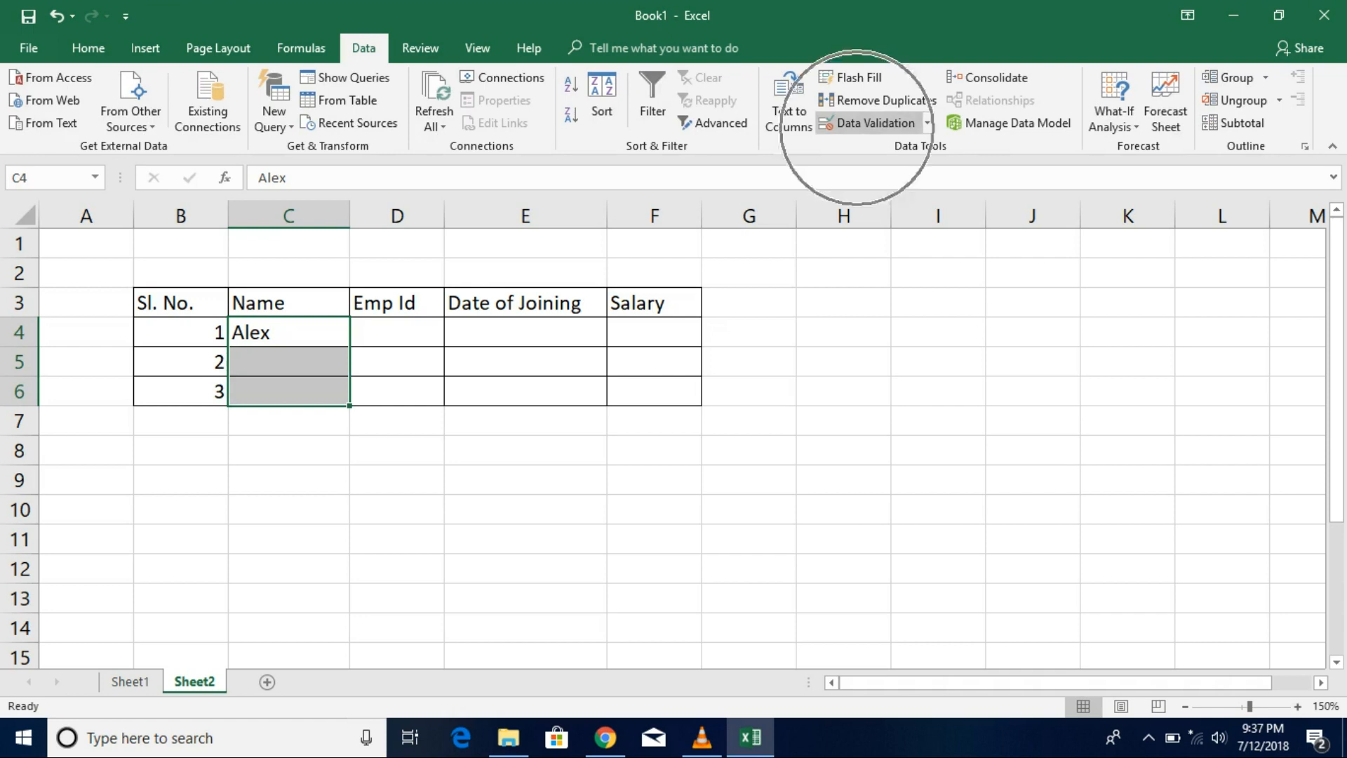
left_click(870, 123)
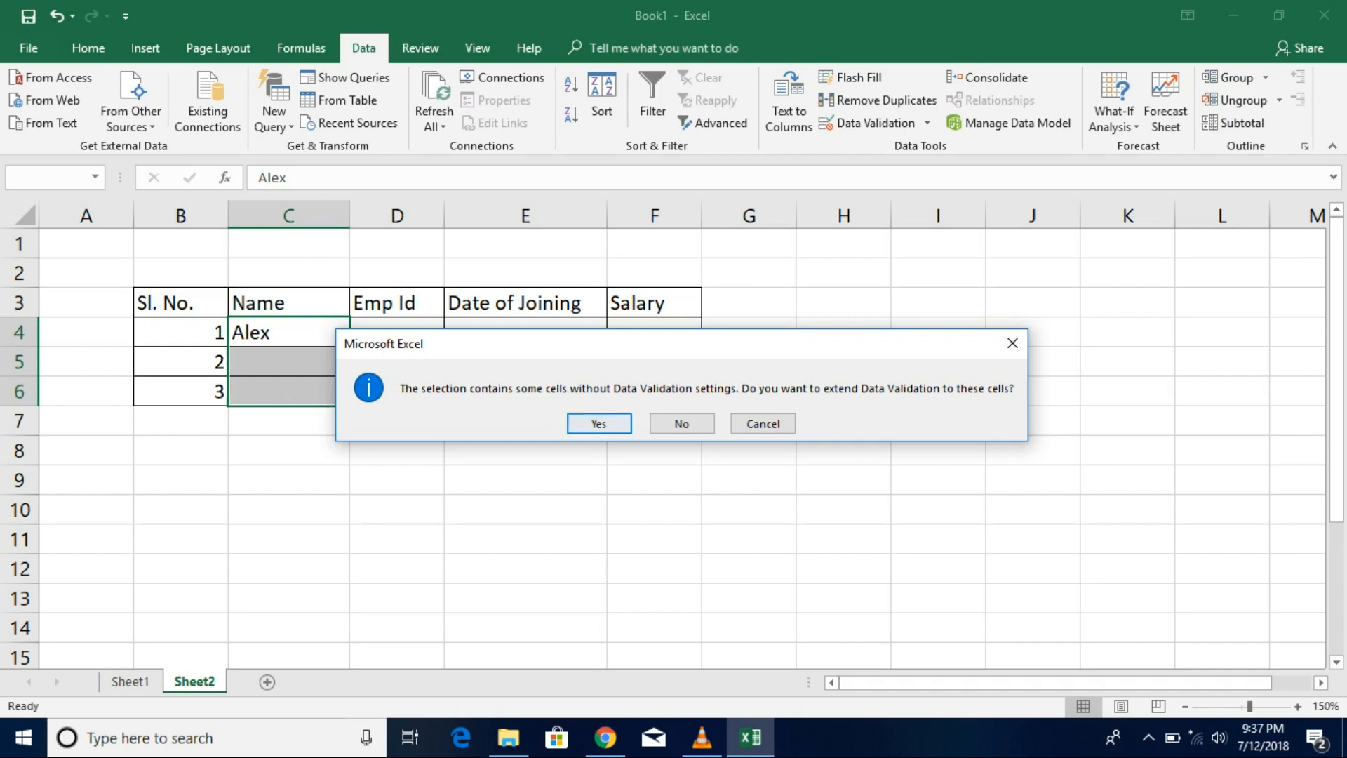
key("Return")
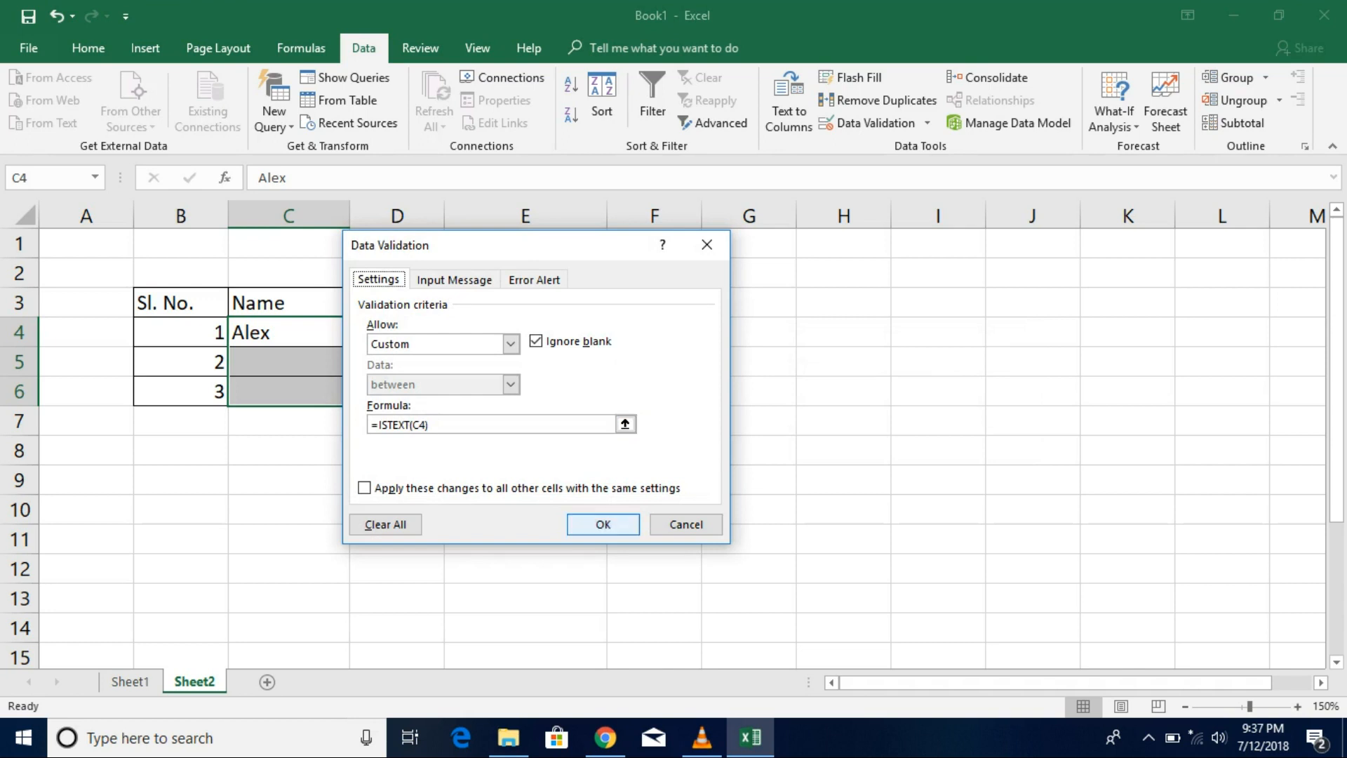
key("Return")
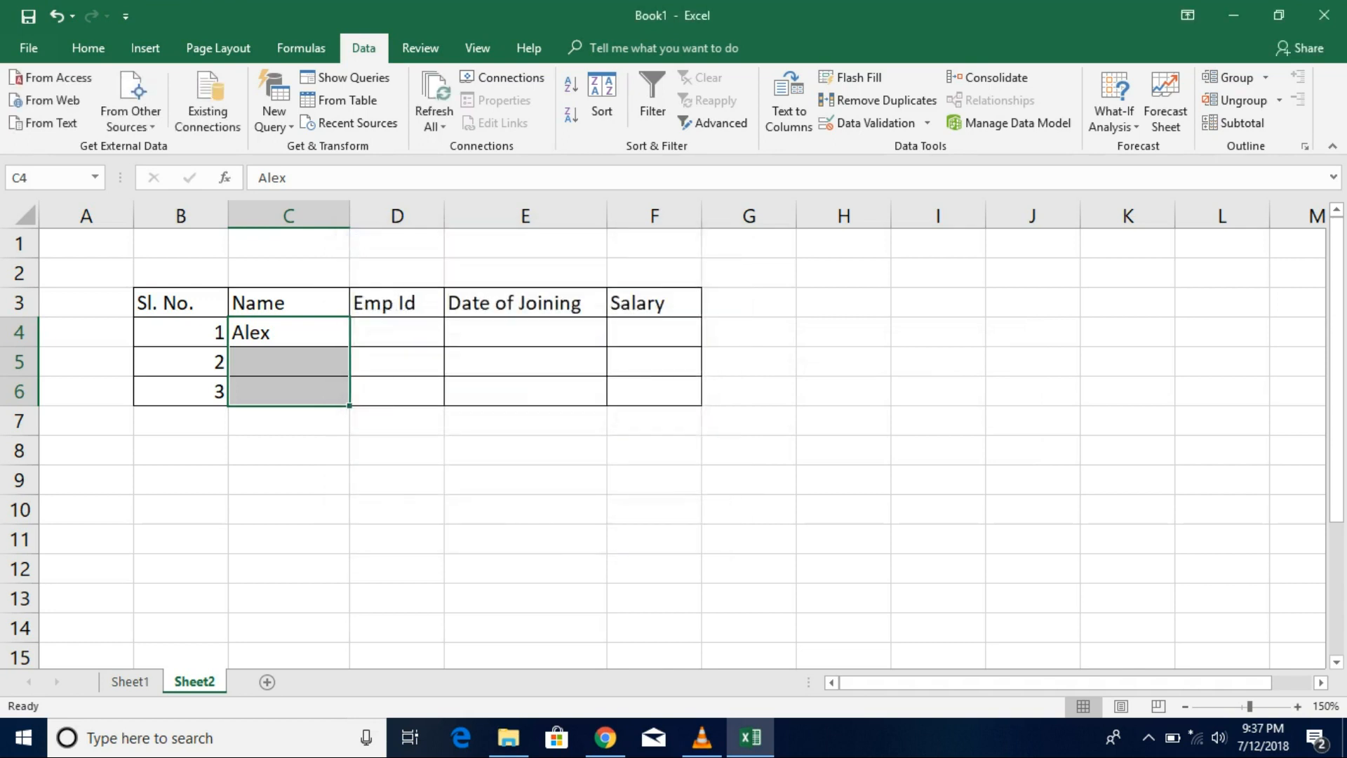
Step: Enter the second employee's name in cell C5
left_click(289, 391)
left_click(288, 362)
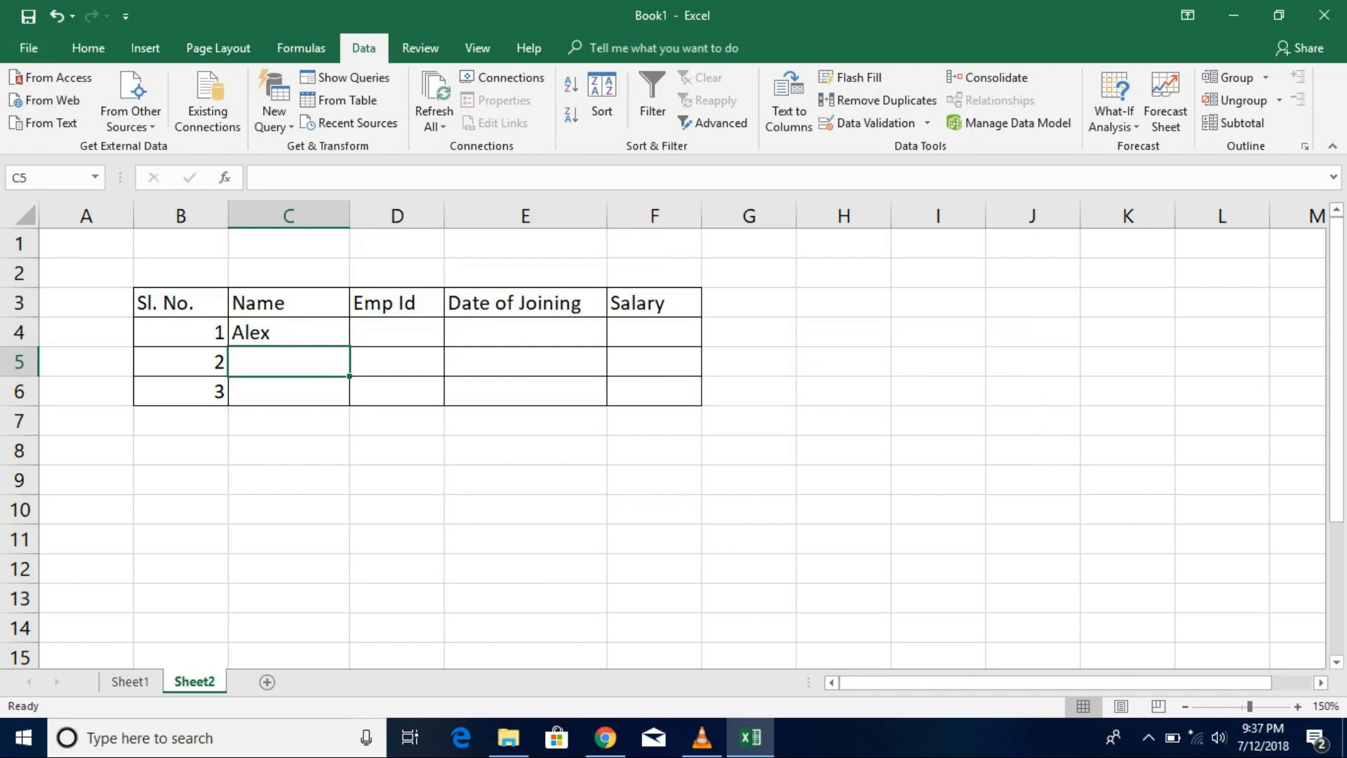
type("Alice")
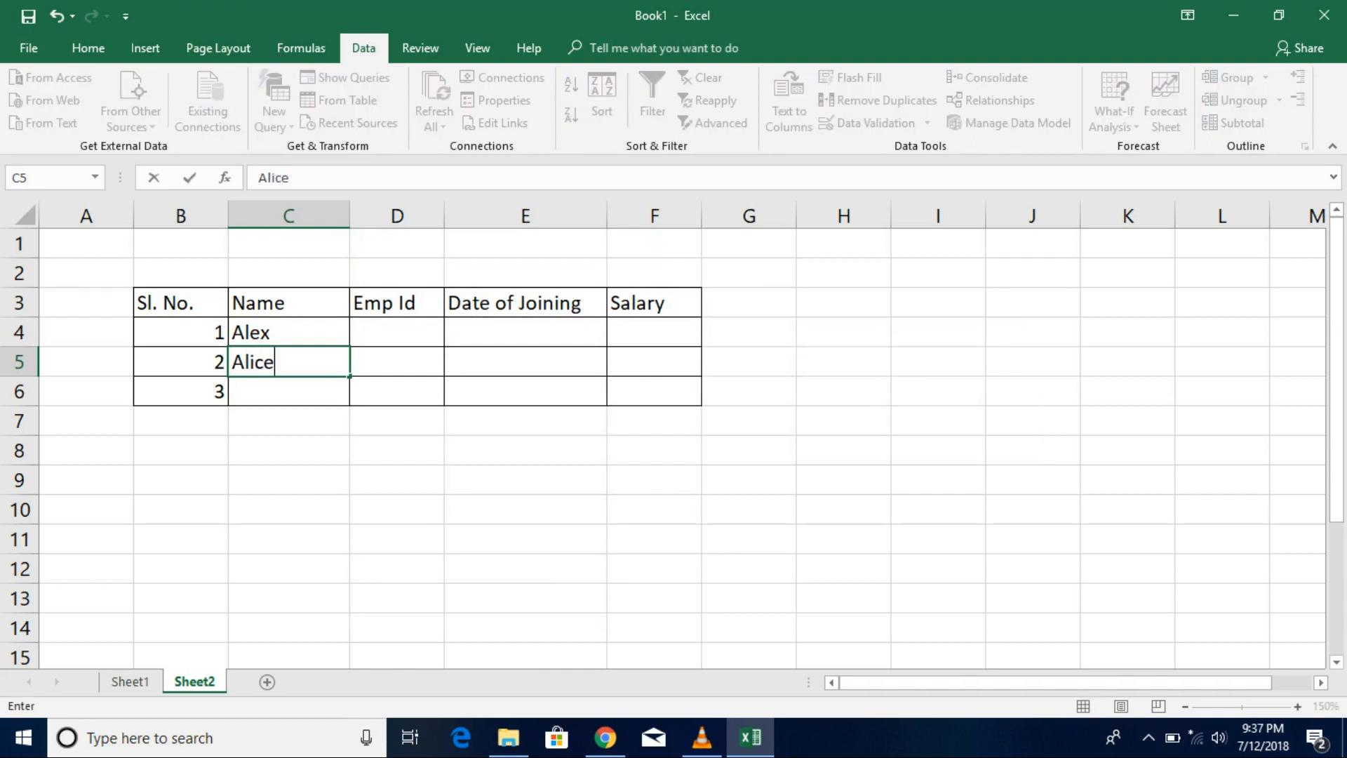
key("Return")
Step: Test the rule in C6 with the number 345, and enter the third employee's name in its place
type("345")
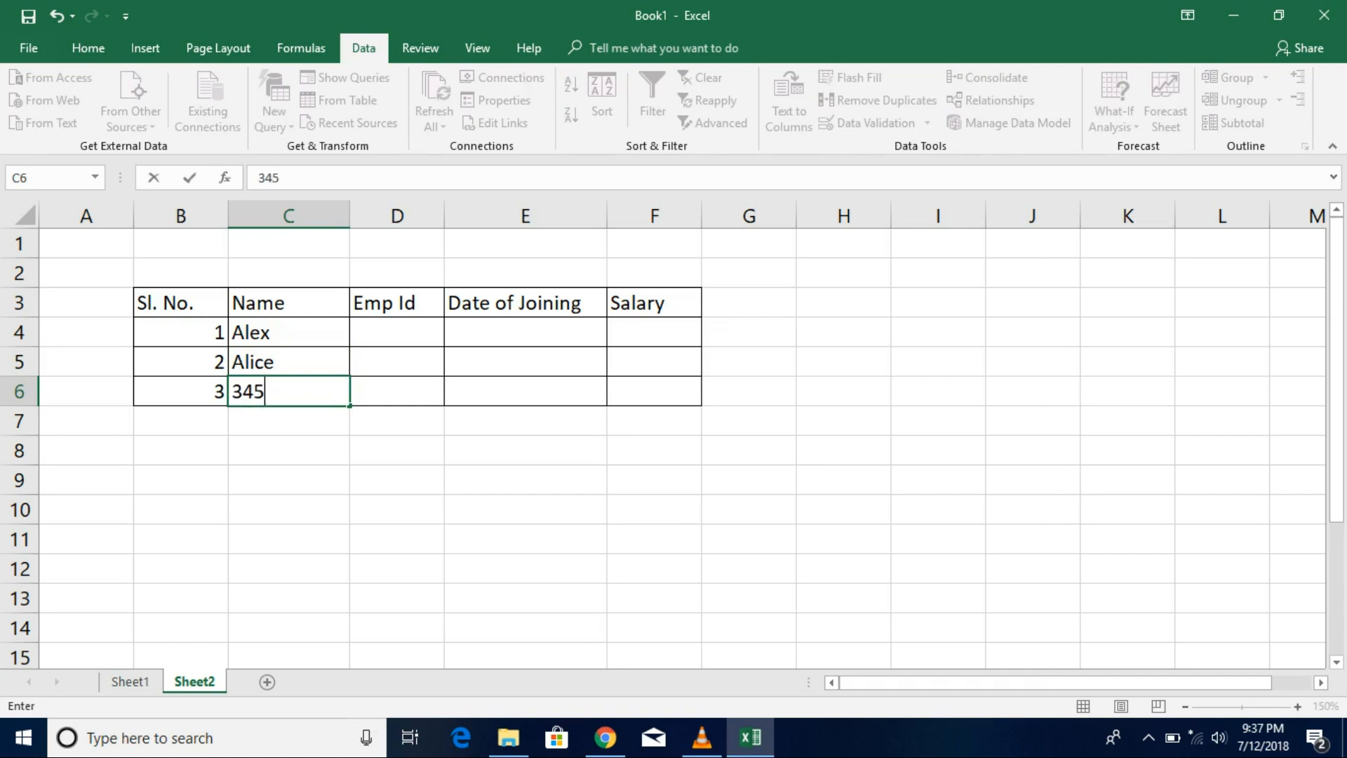
key("Return")
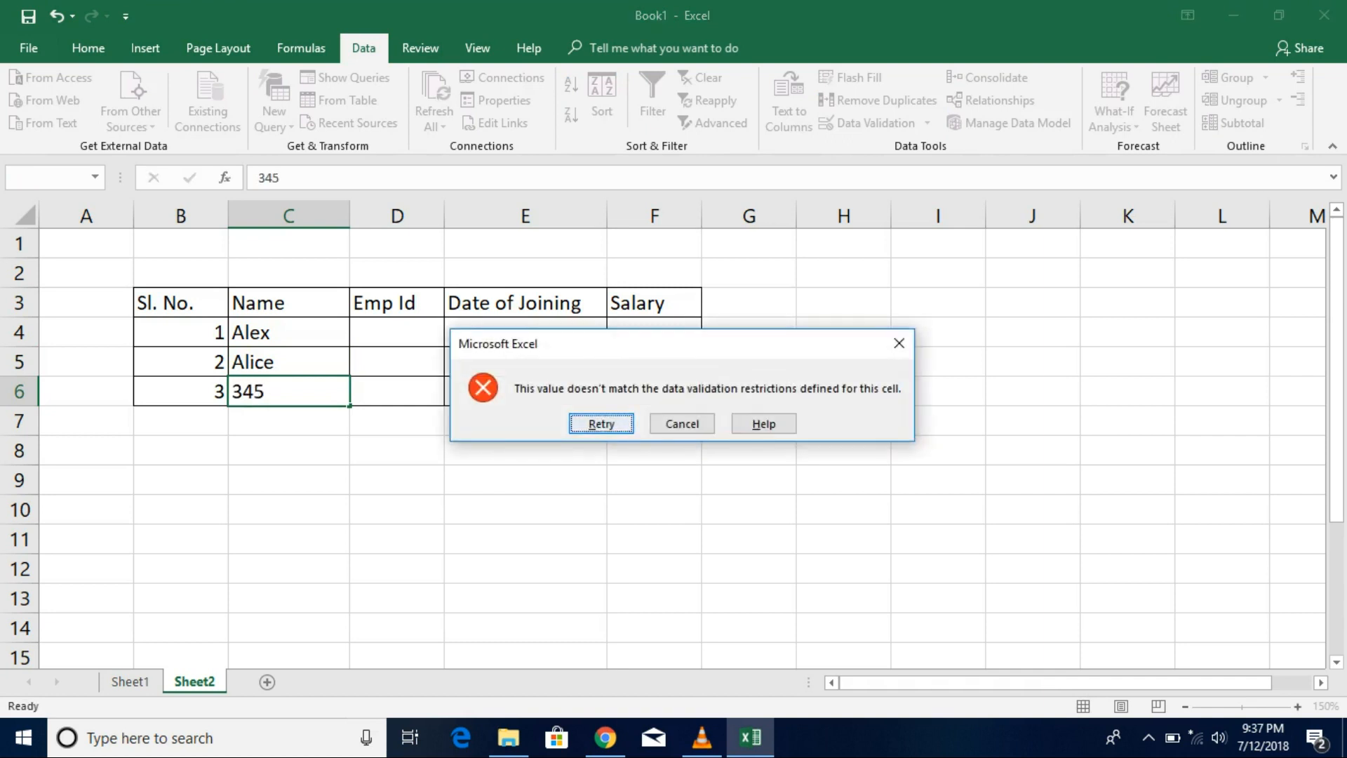
key("Return")
type("James")
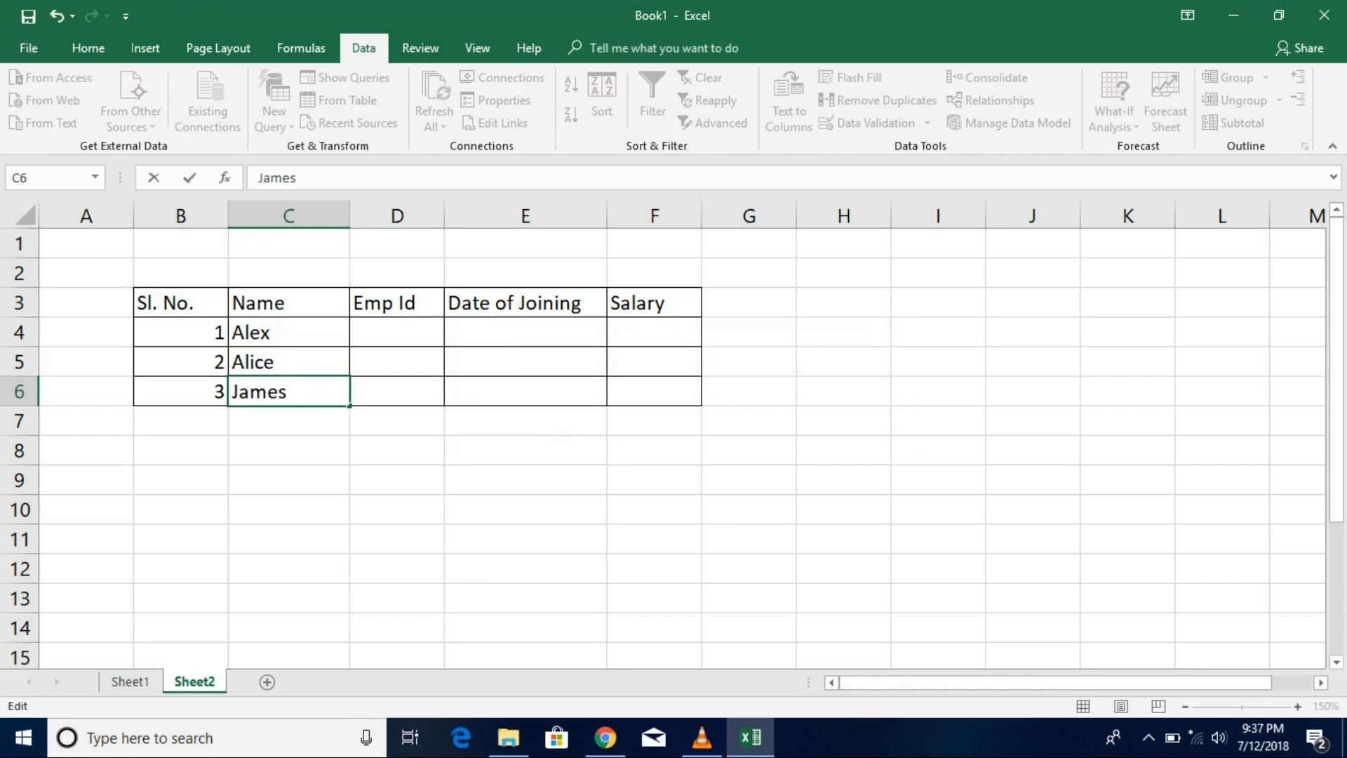
key("Return")
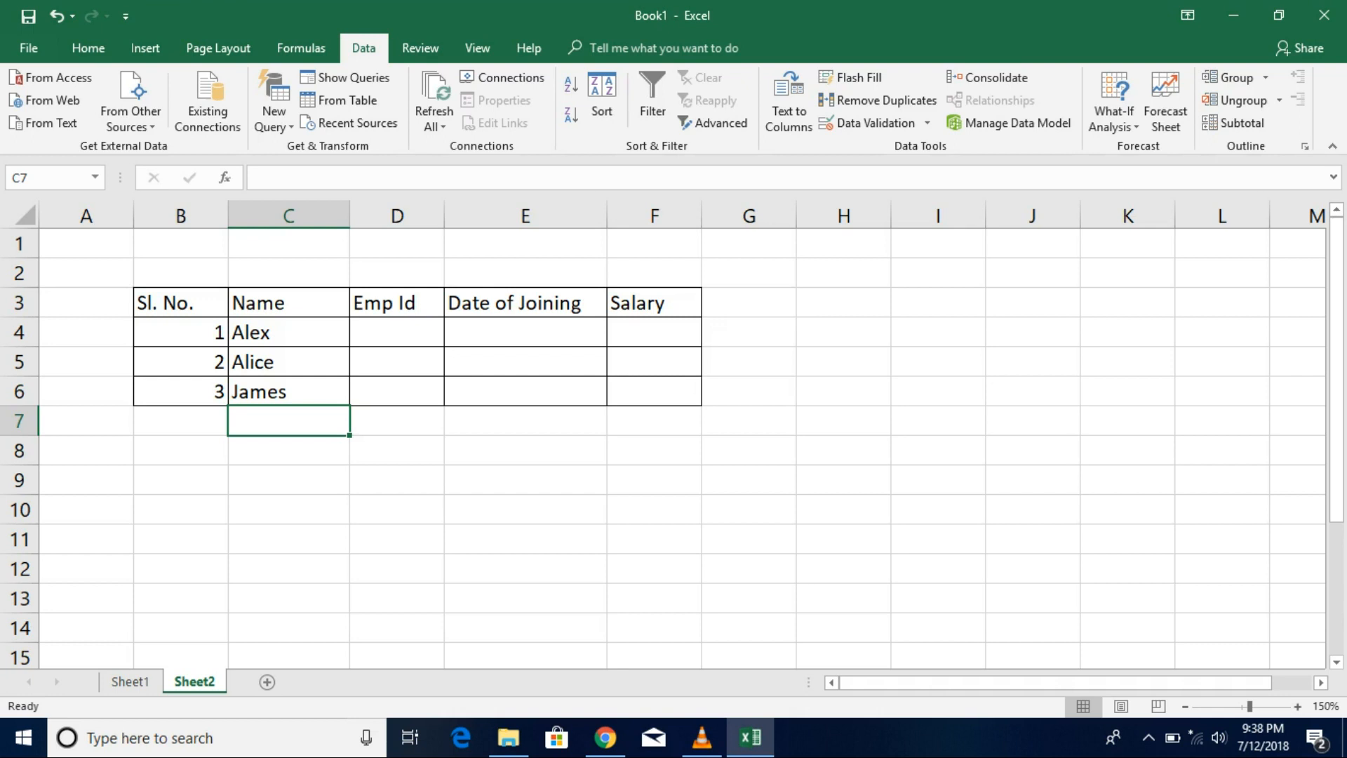
Step: Start a custom data validation rule for the Emp Id range D4:D6
left_click(397, 332)
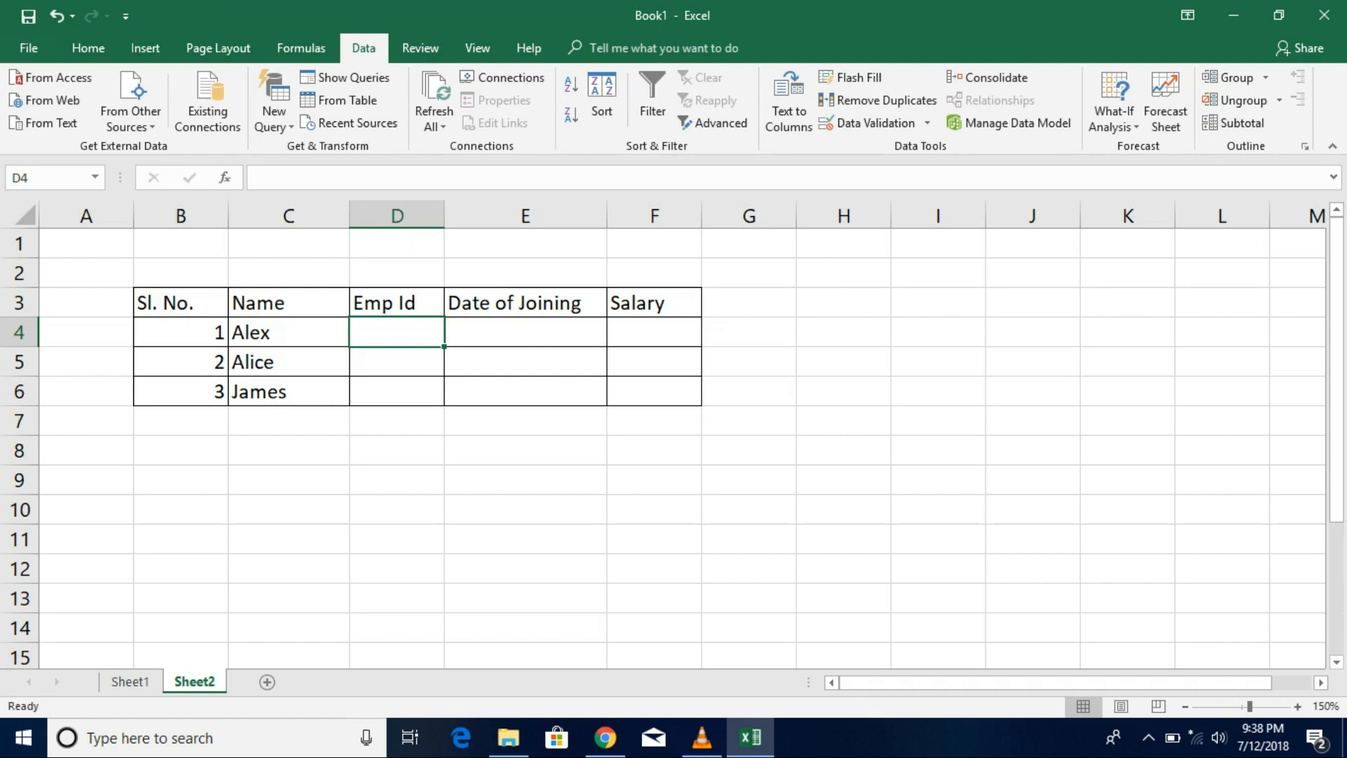
key("shift+Down")
key("shift+Down")
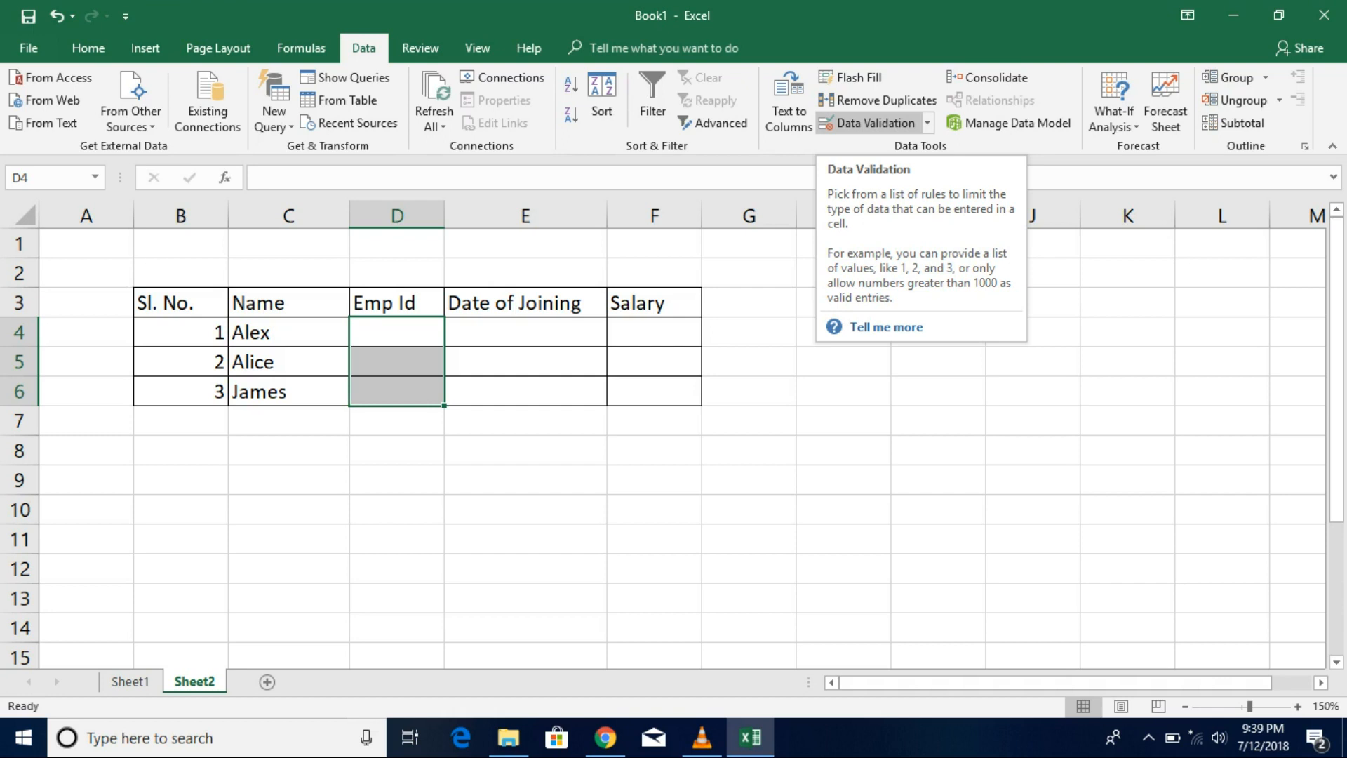
left_click(870, 123)
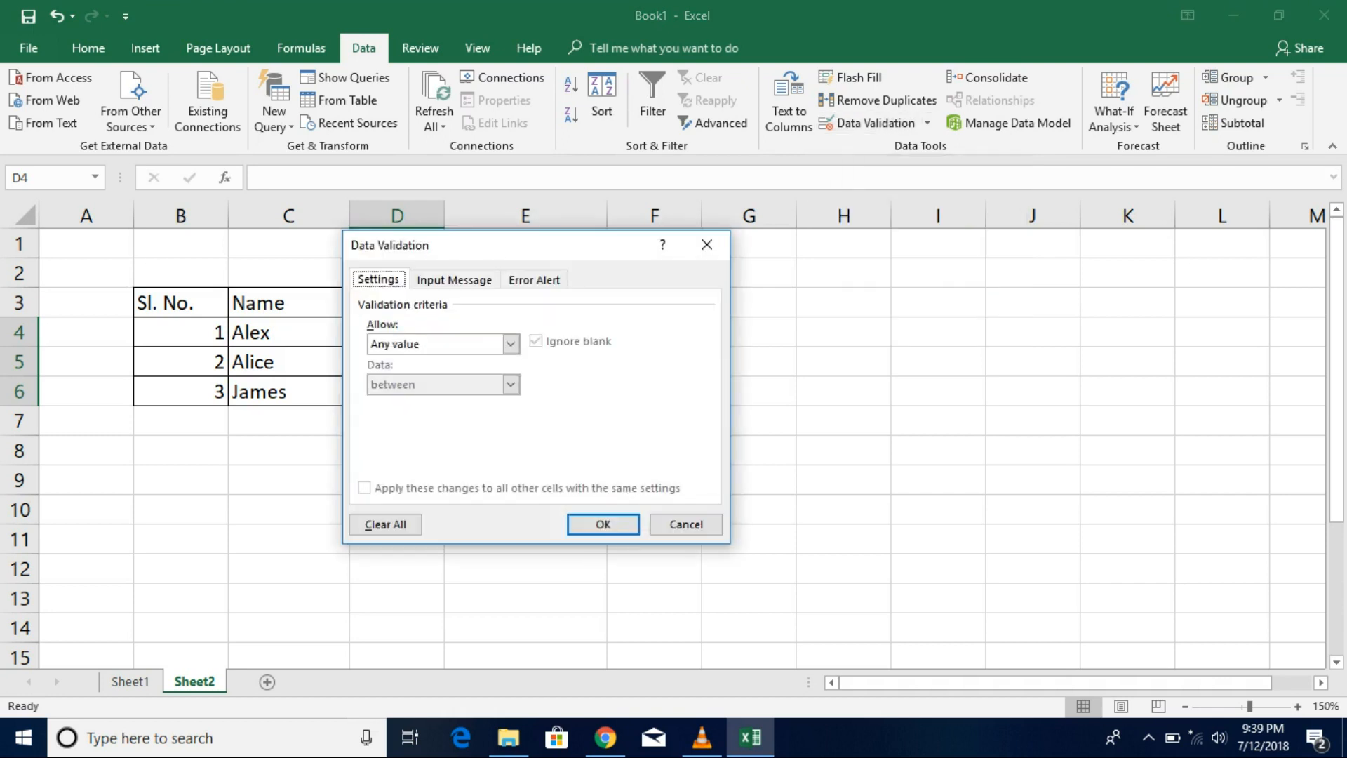
left_click(511, 344)
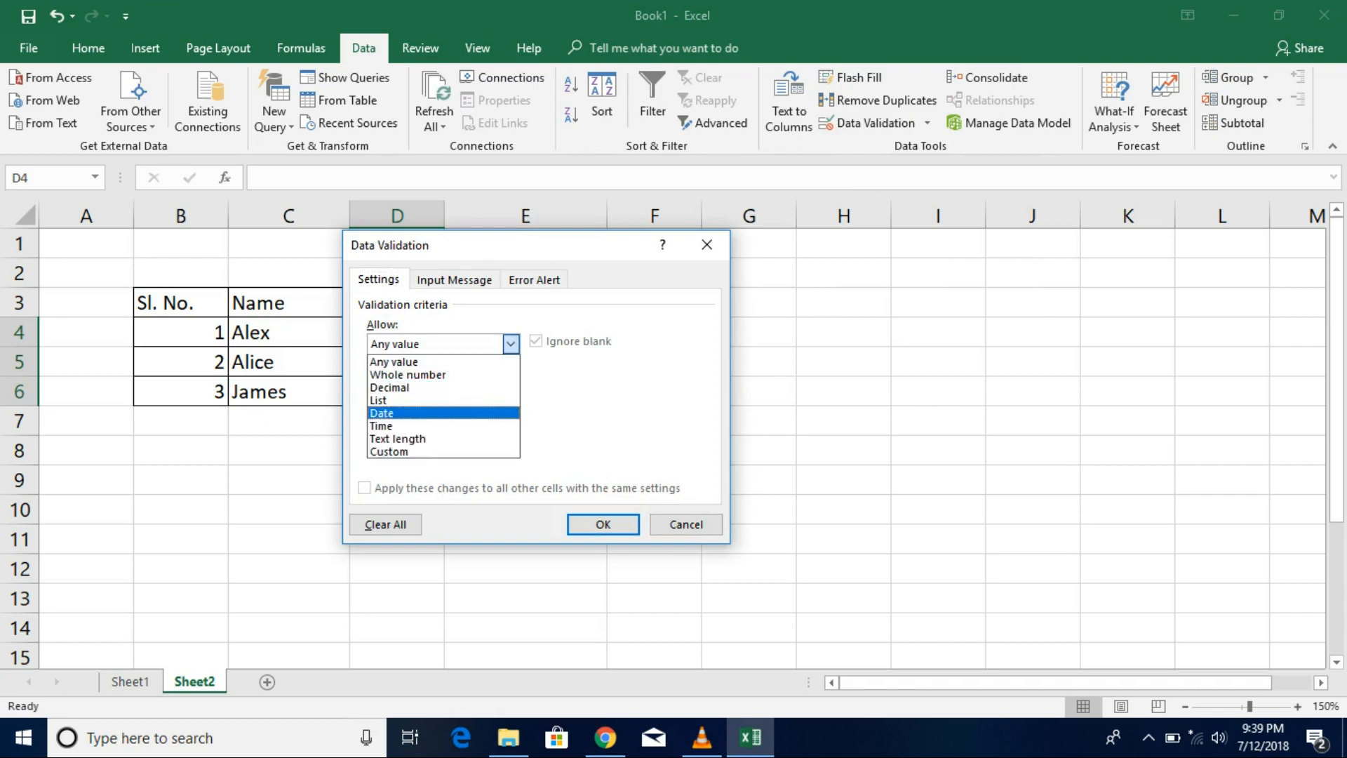
key("Return")
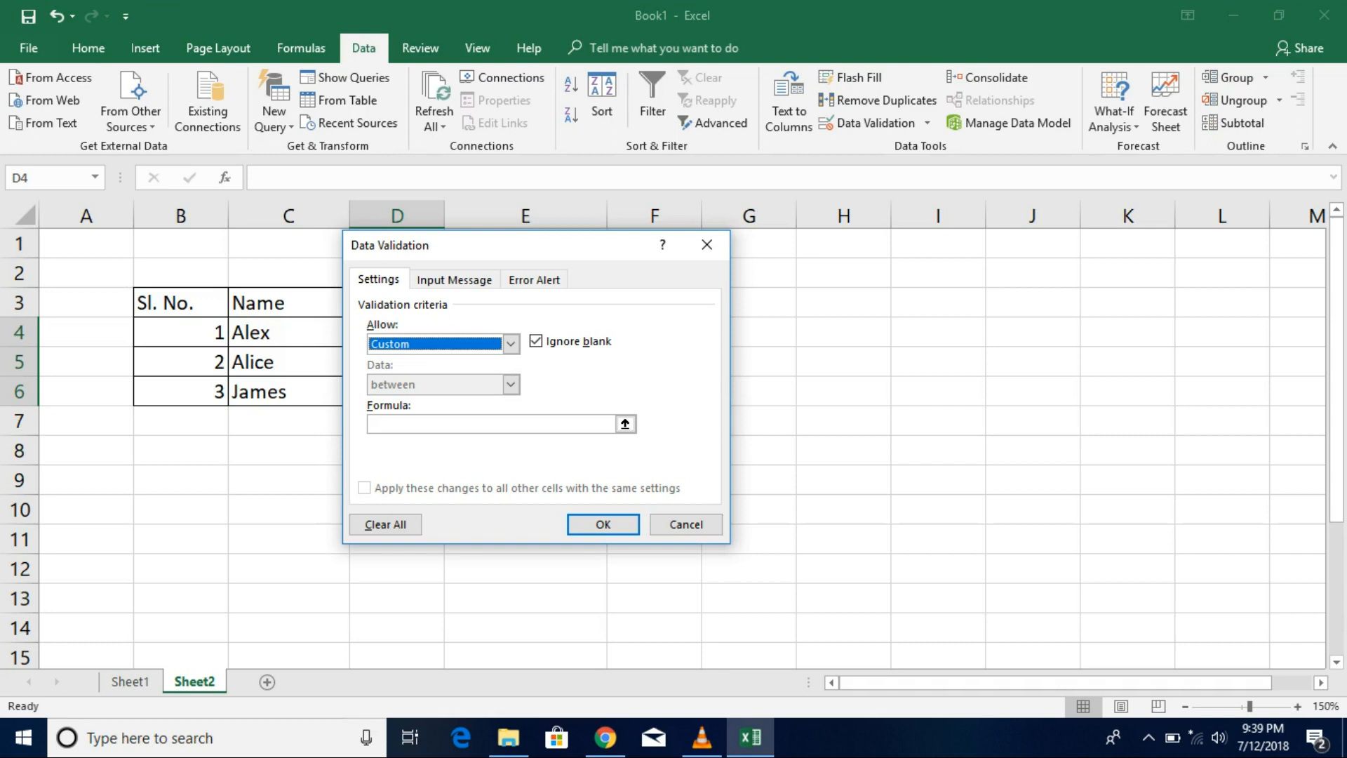
left_click(491, 424)
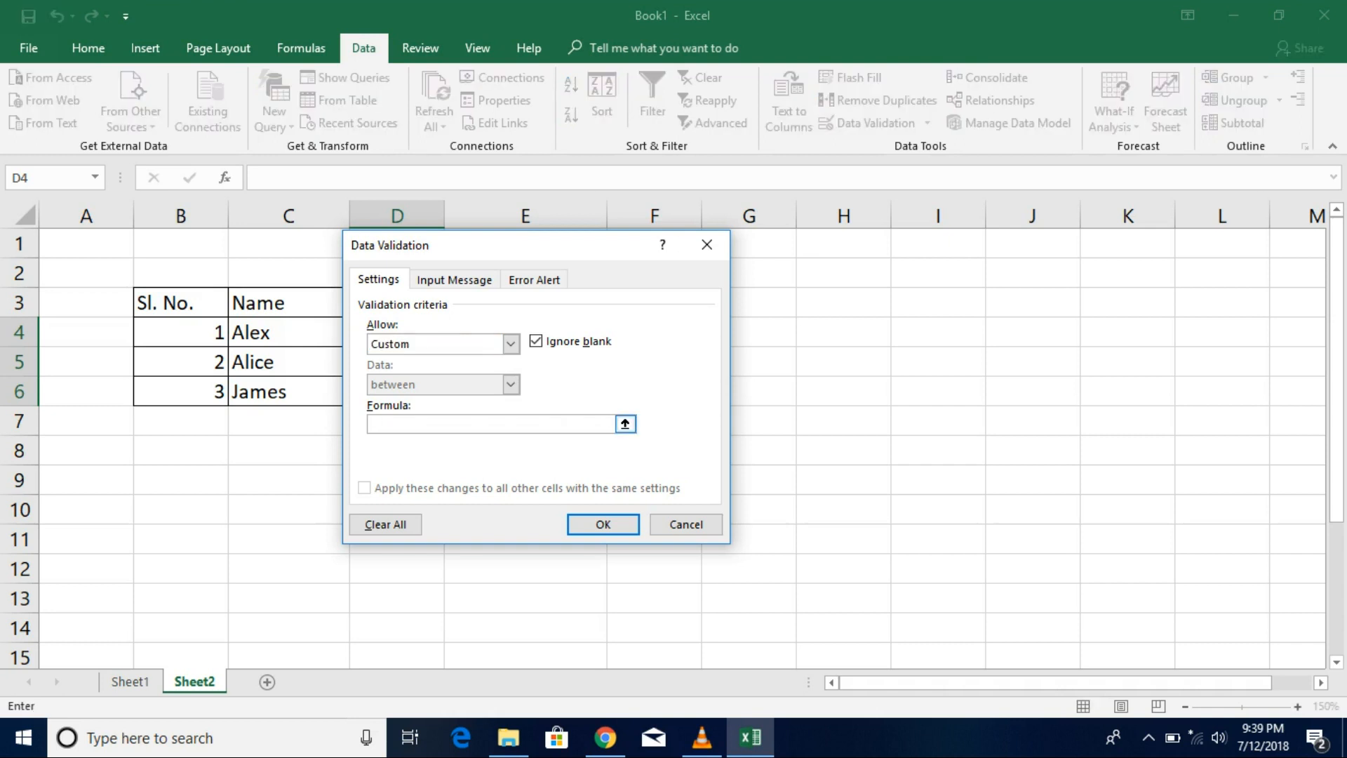
Step: Set the rule's formula to =countif($D$4:$D$6,D4)<=1 so that only unique Emp Ids are allowed, and apply it
type("=countif(")
left_click_drag(519, 245, 714, 244)
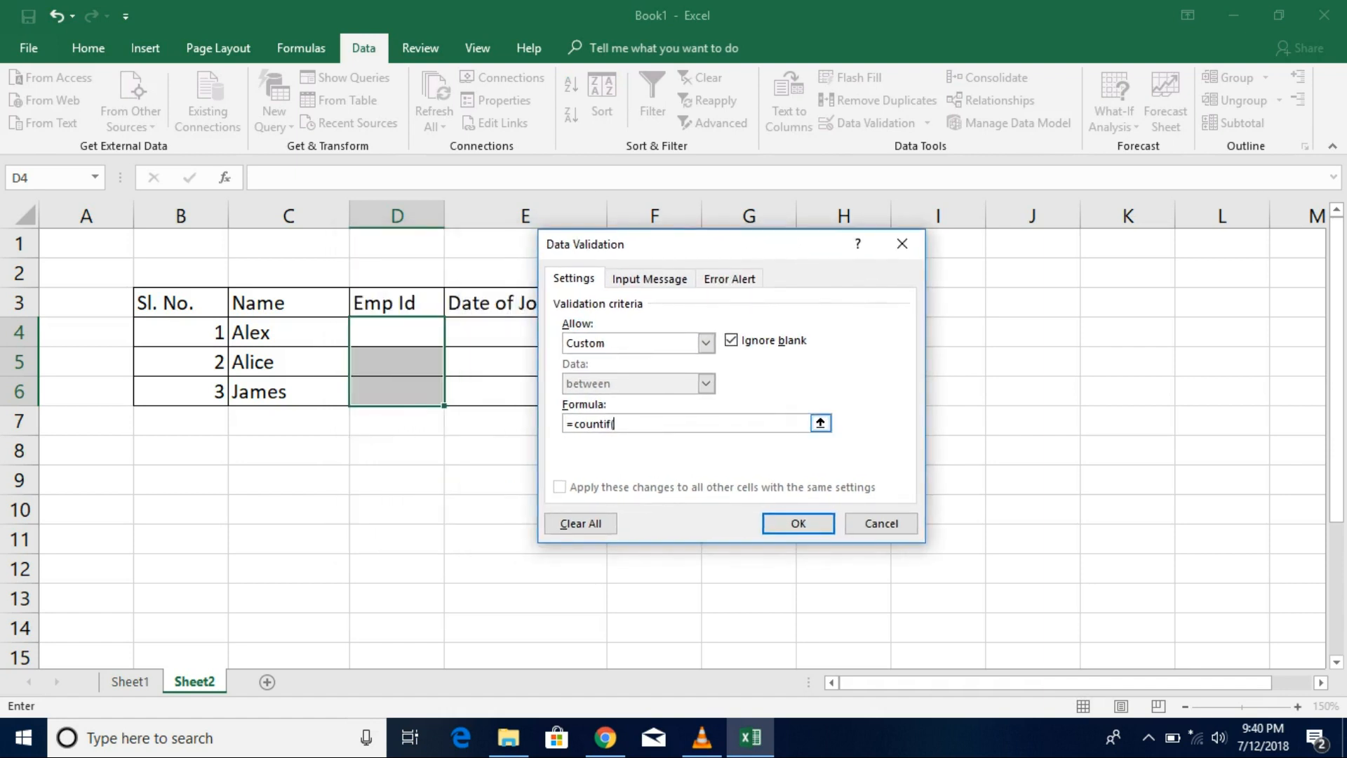
left_click(820, 423)
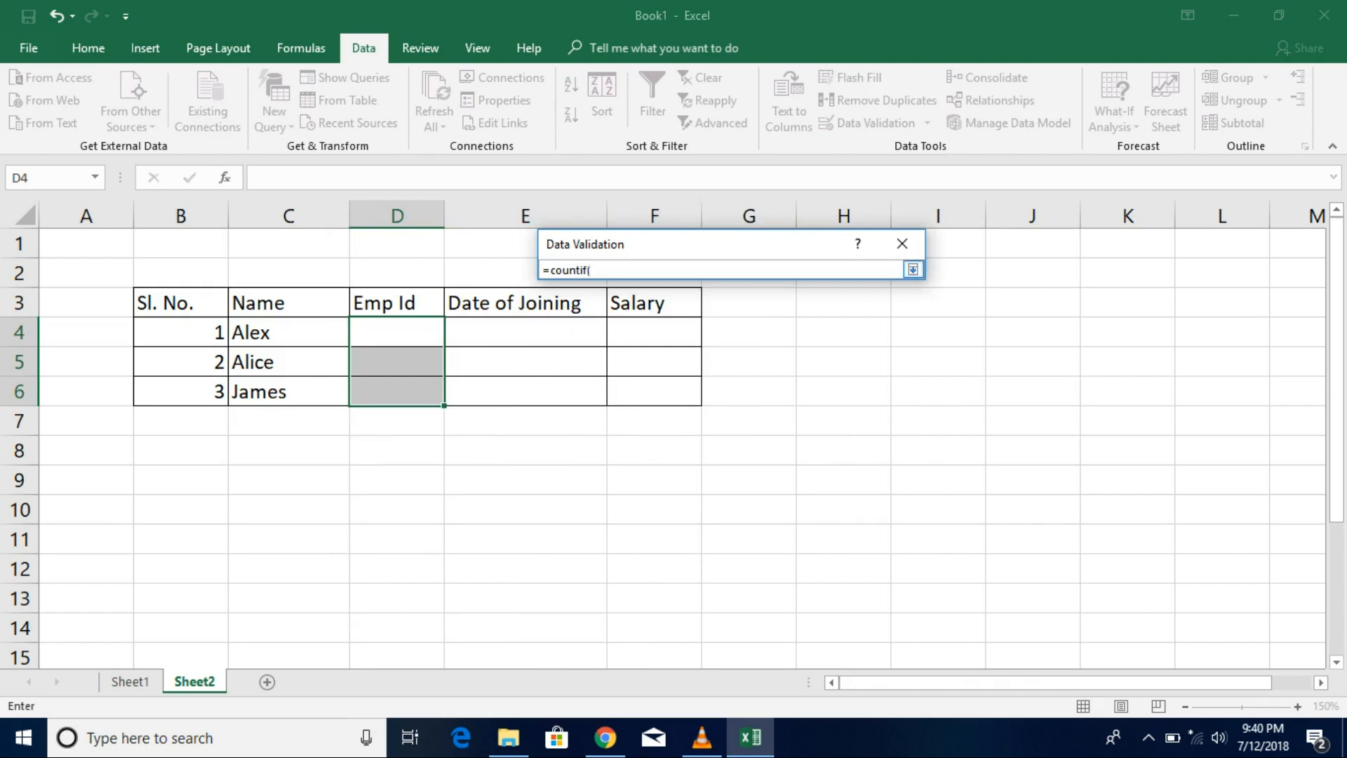
type("$")
type("B")
key("BackSpace")
type("D")
type("$4")
type(":")
type("$D")
type("$6")
type(",")
type("D4")
type(")")
type("<>")
key("BackSpace")
key("BackSpace")
type("<=1")
left_click(912, 269)
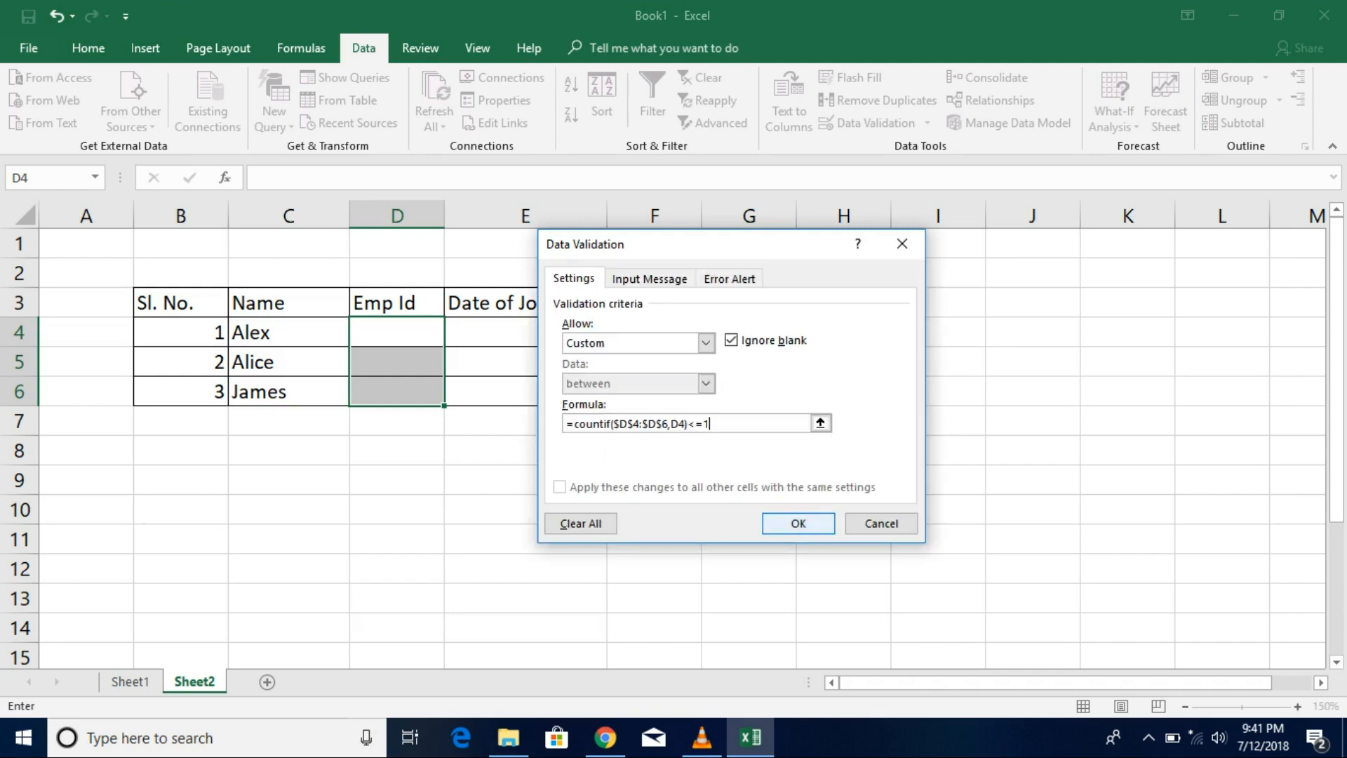
key("Return")
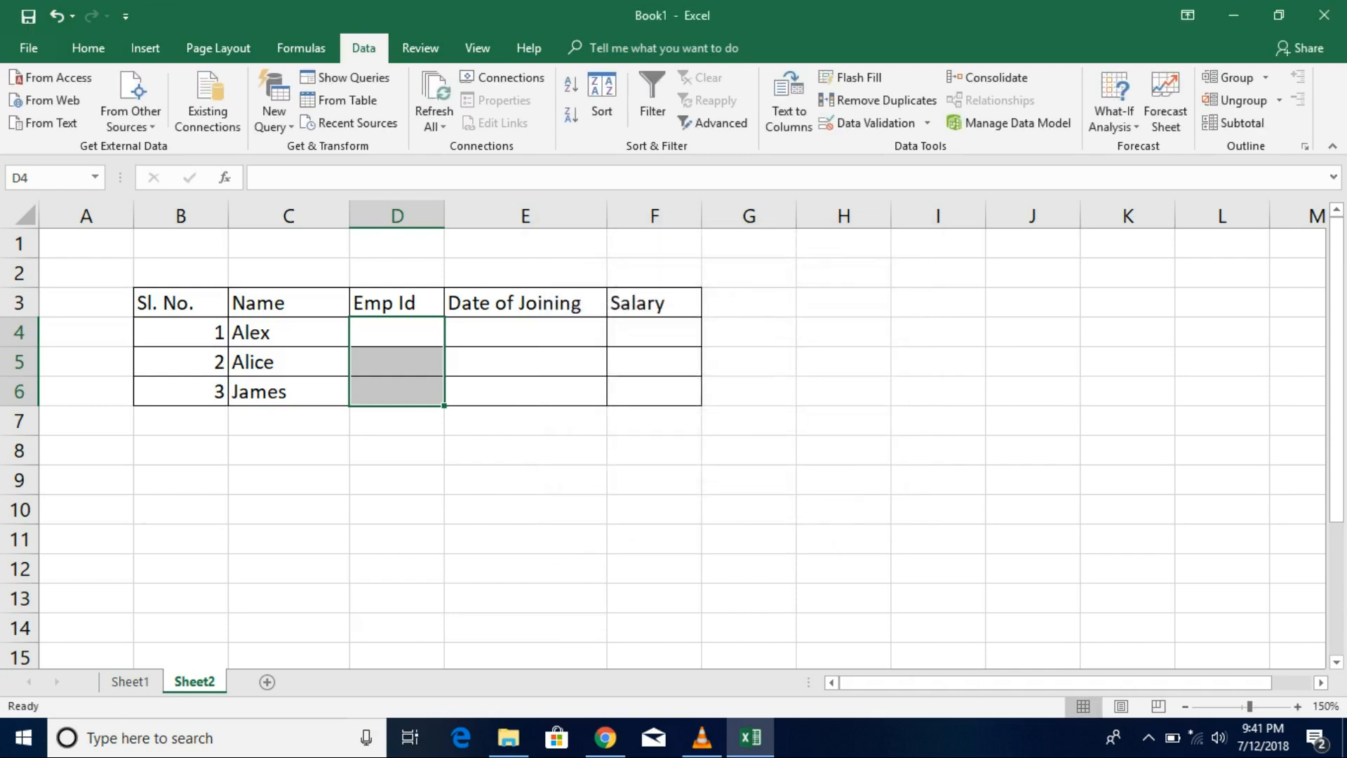
Step: Enter the first employee's ID in Emp Id cell D4
left_click(397, 331)
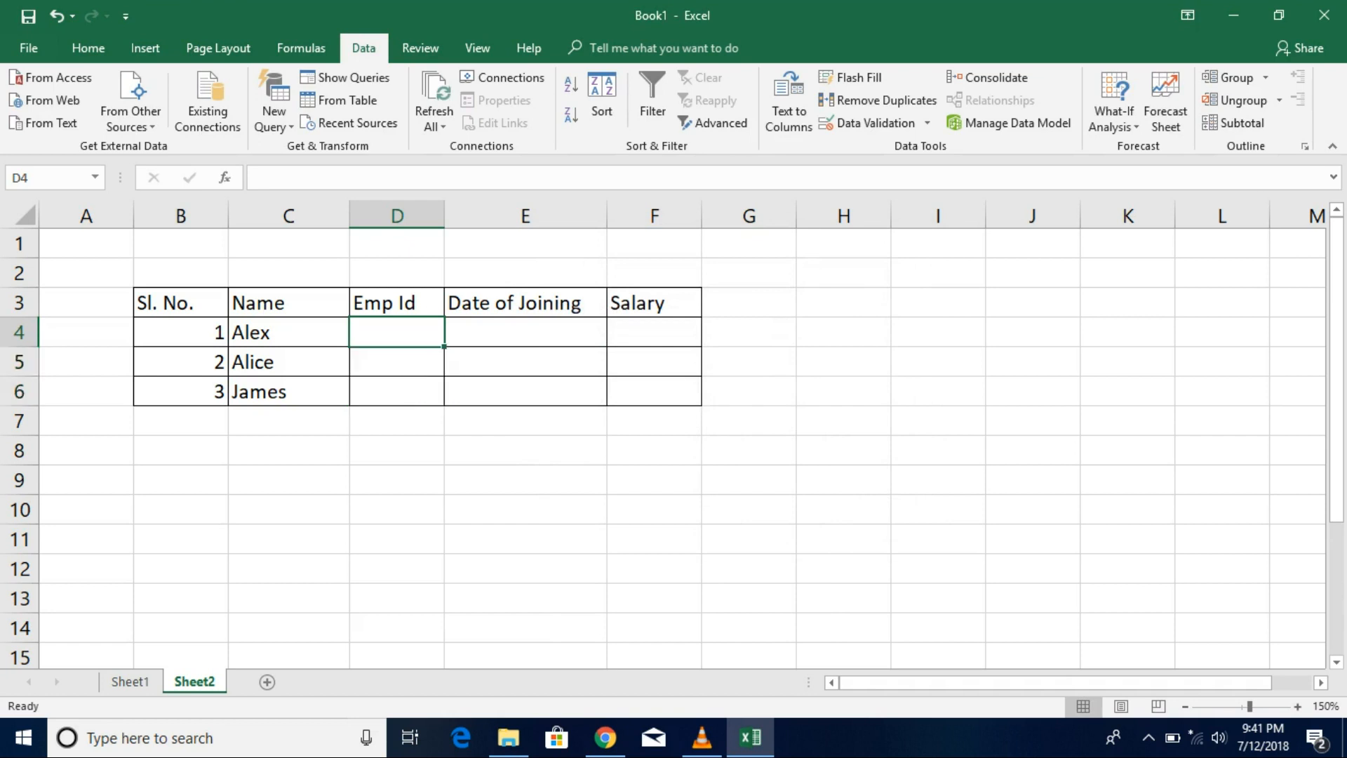
type("BLR001")
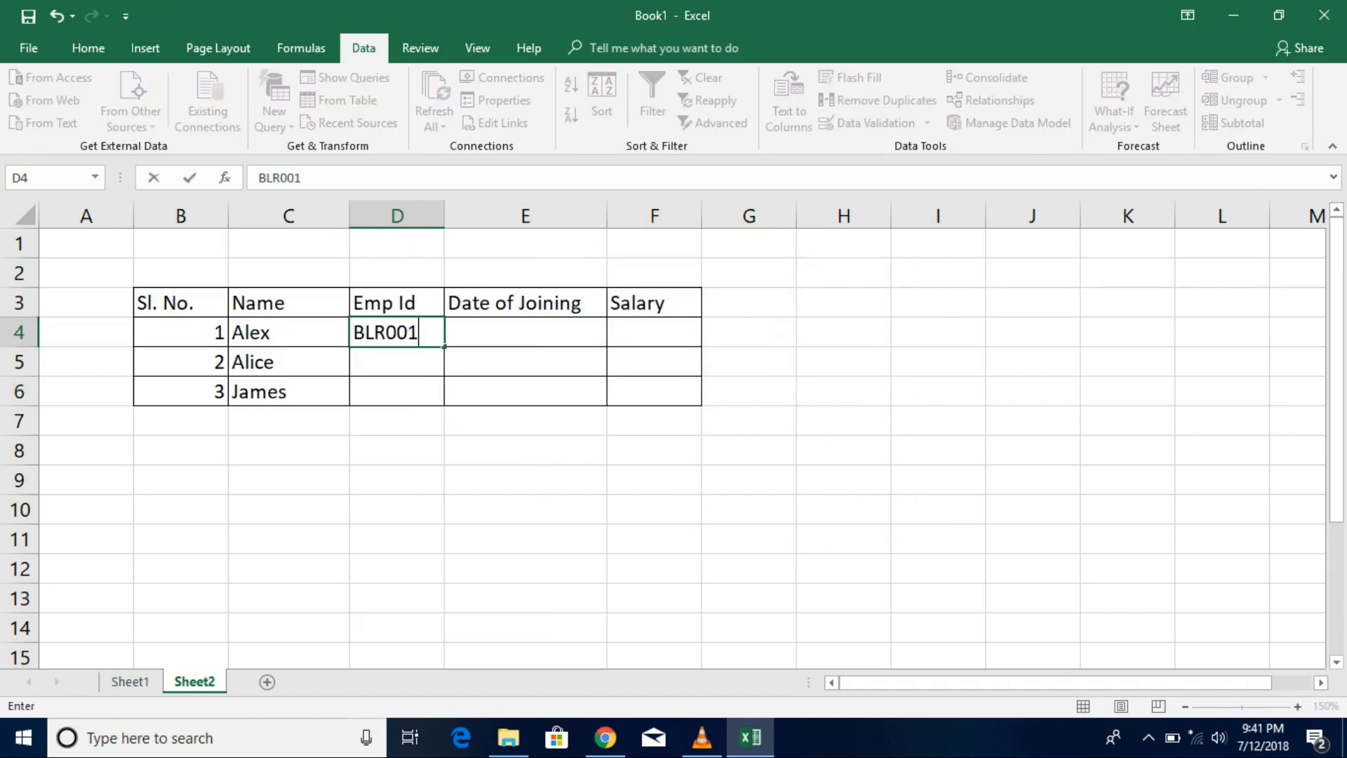
key("Return")
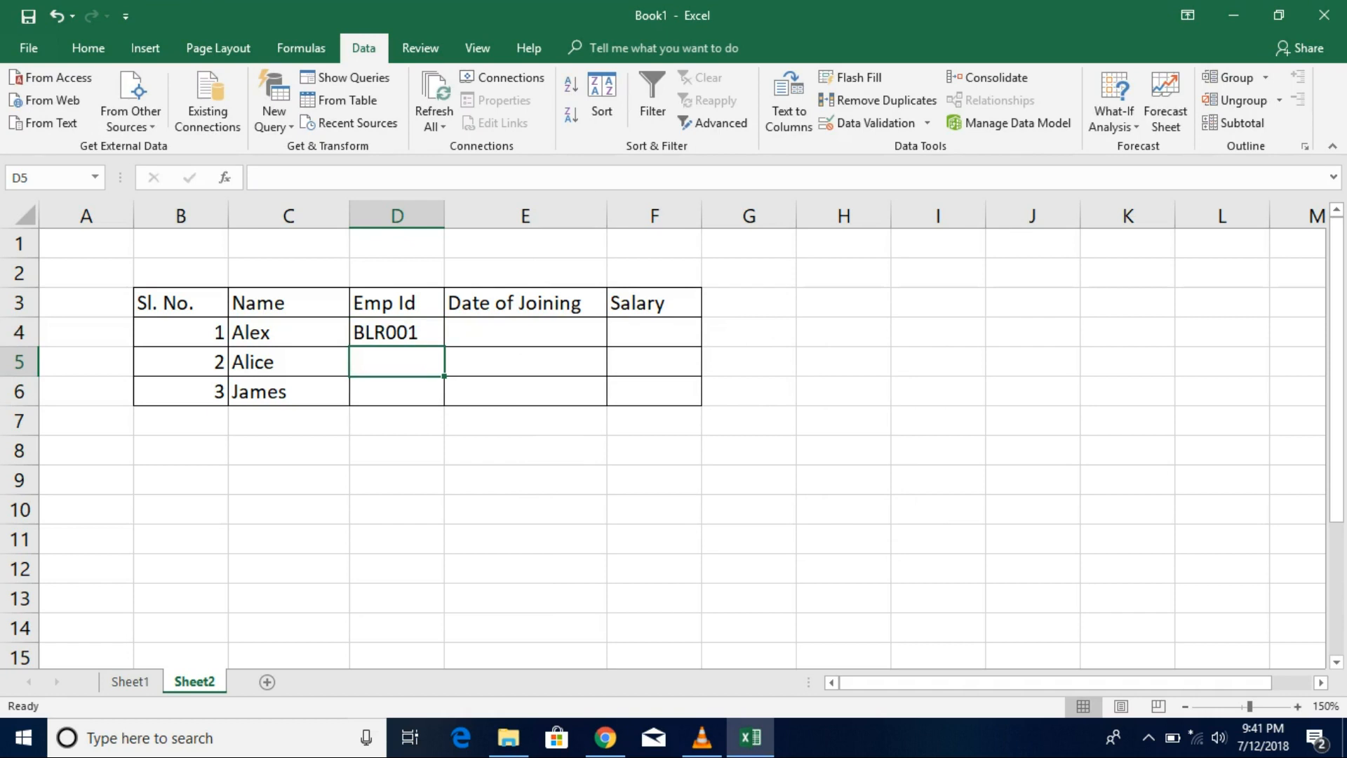
Step: Test the uniqueness rule in D5 with the ID already used in D4, and change it to the next consecutive ID
type("BLR")
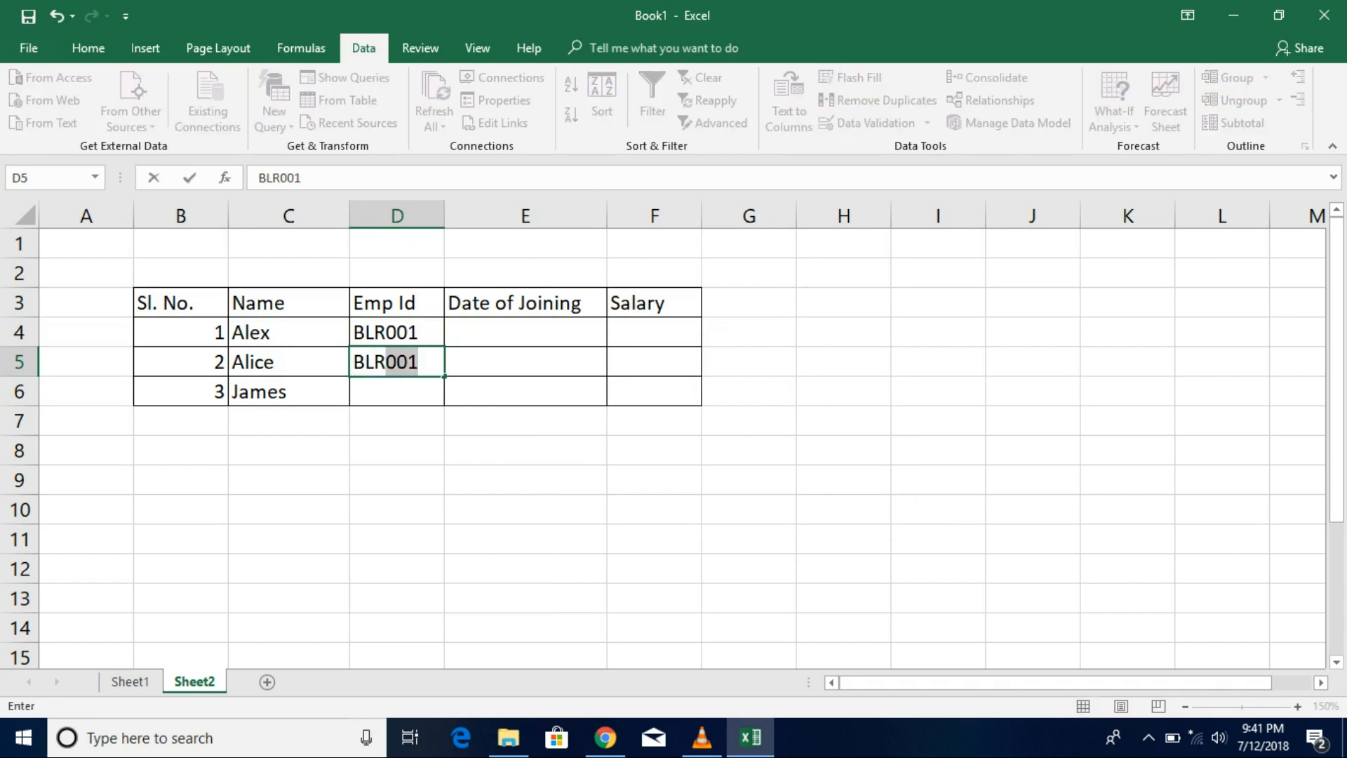
type("001")
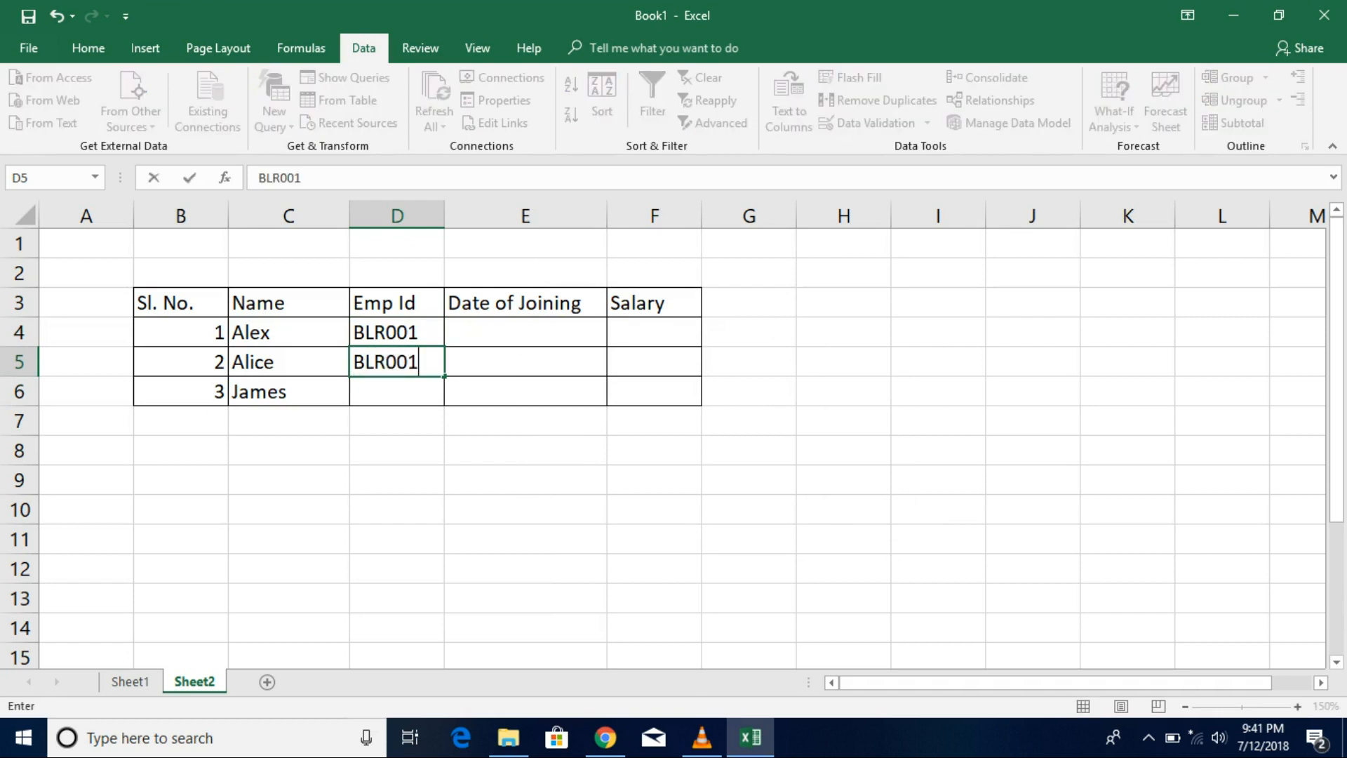
key("Return")
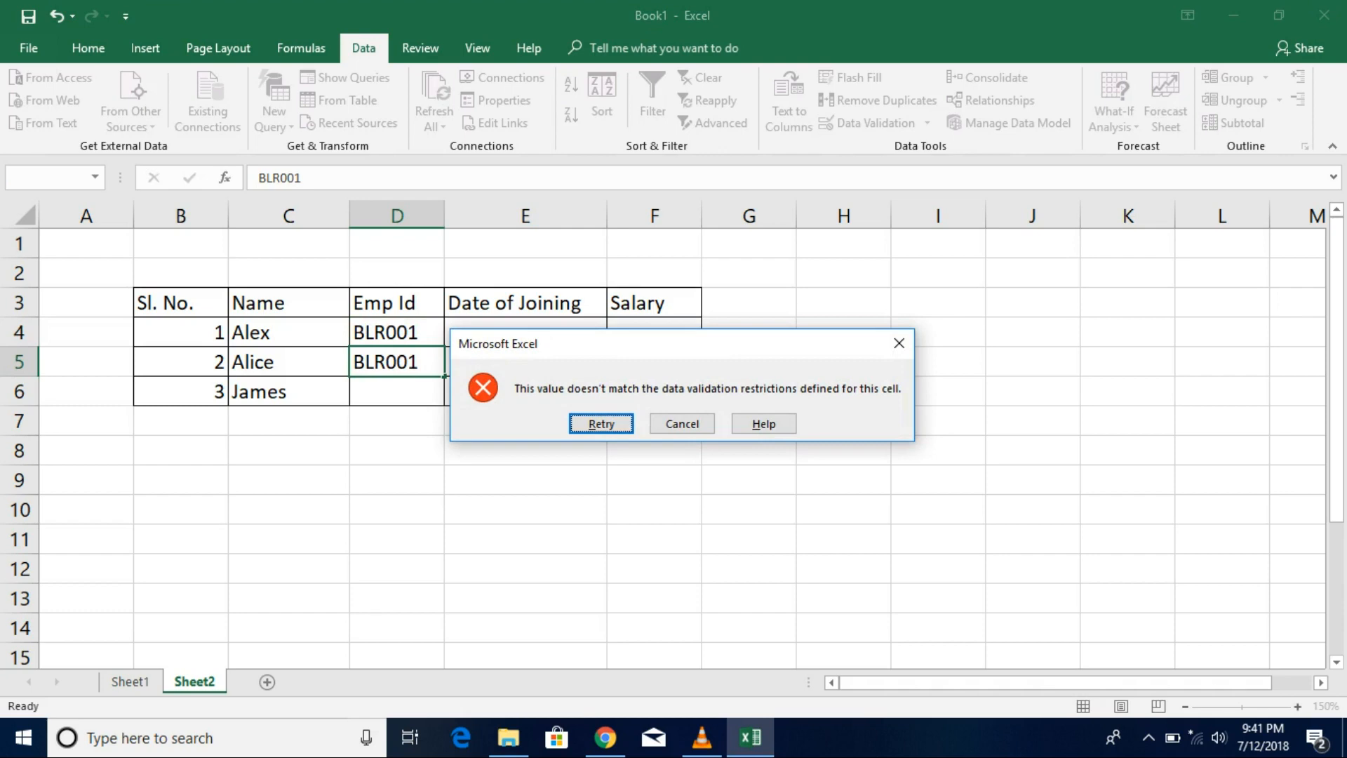
key("Return")
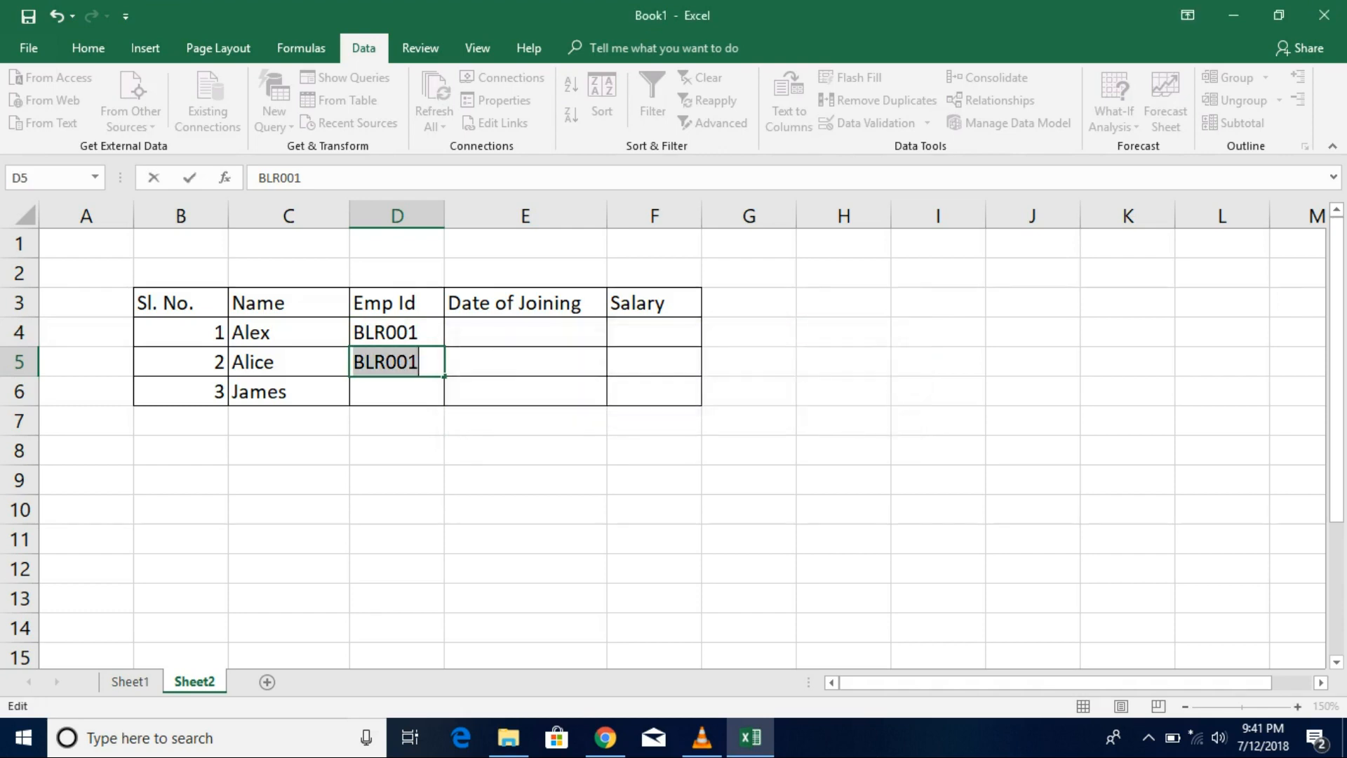
key("End")
key("BackSpace")
type("2")
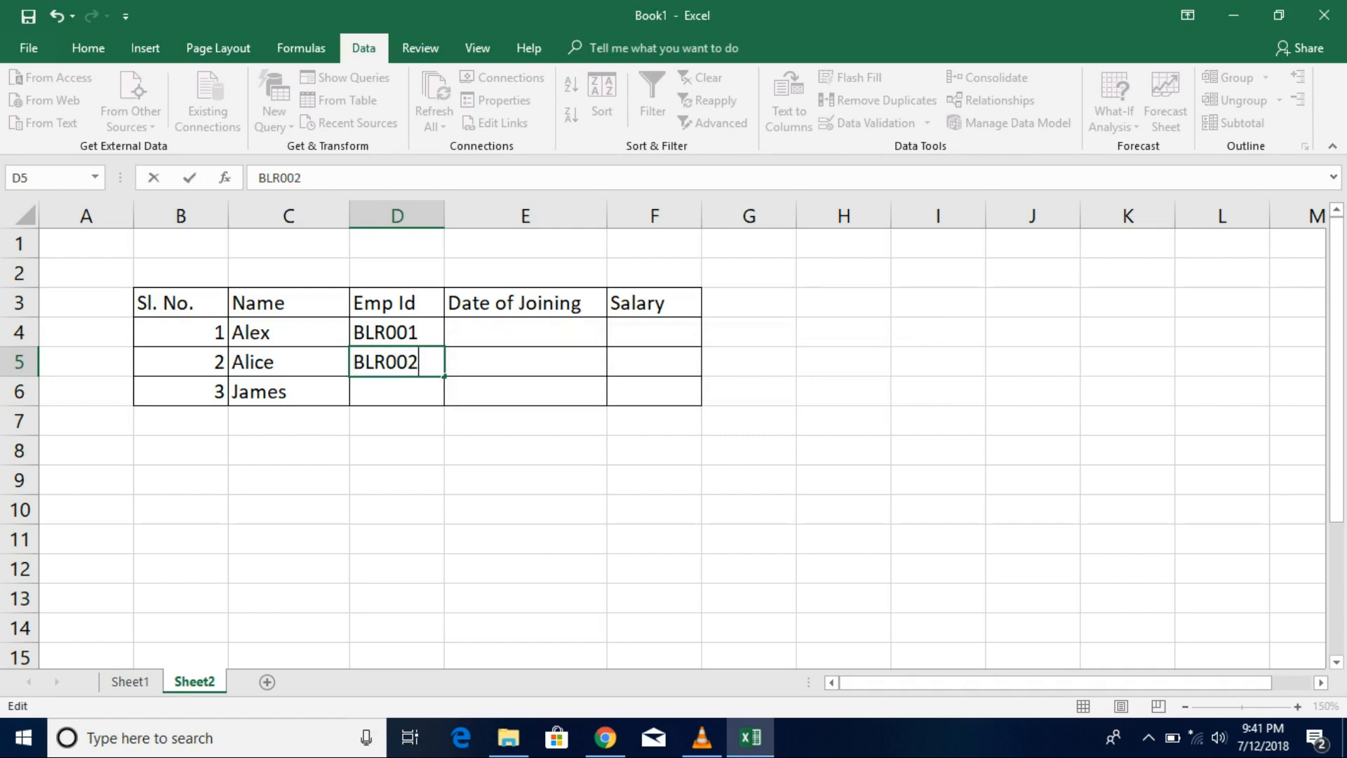
key("Return")
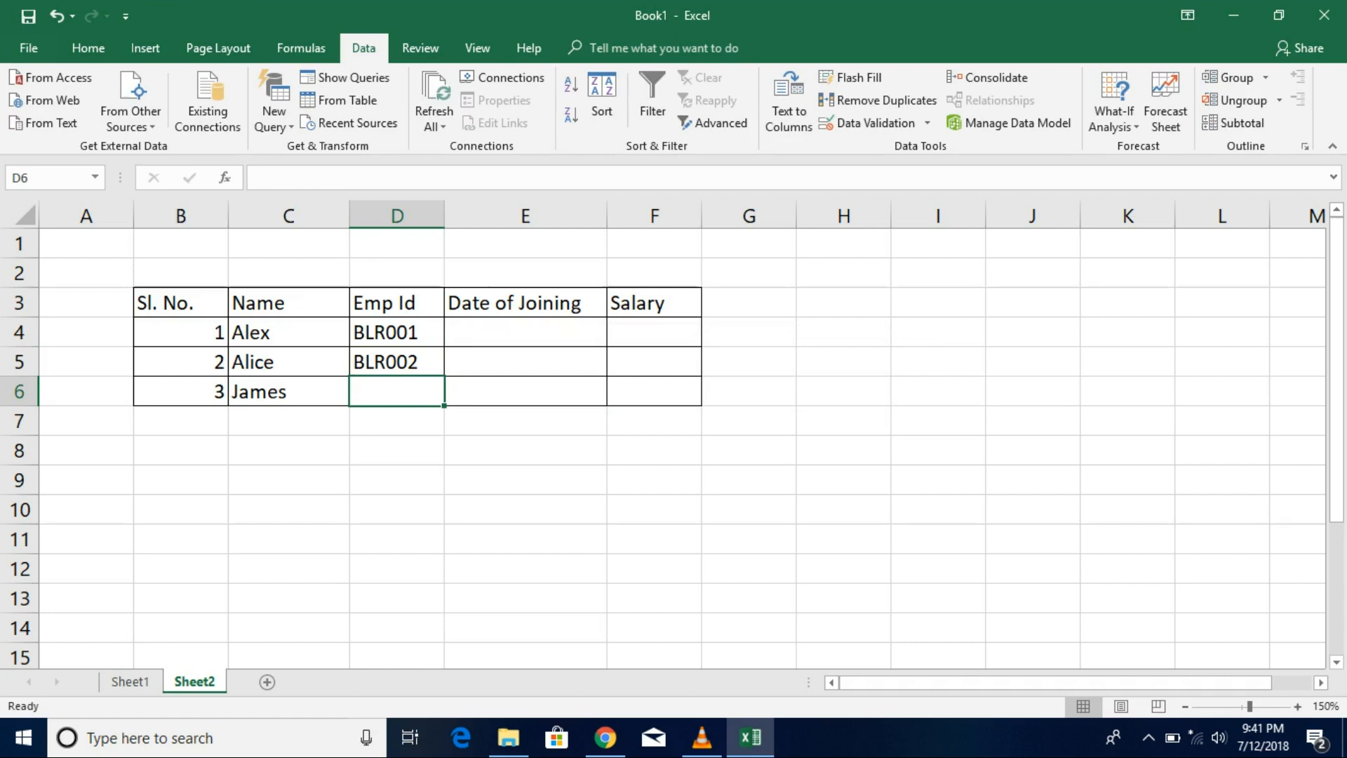
Step: Start a custom data validation rule for the Date of Joining cell E4
left_click(525, 331)
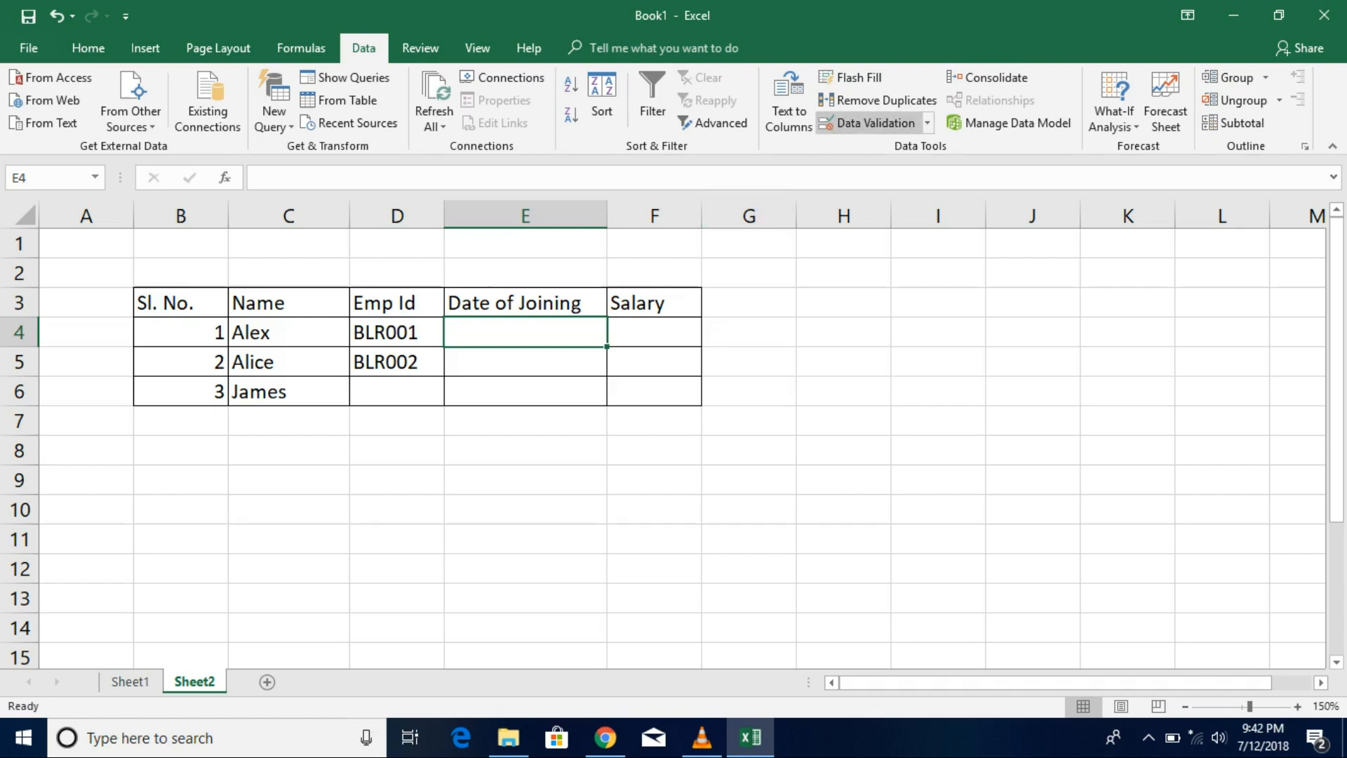
left_click(874, 123)
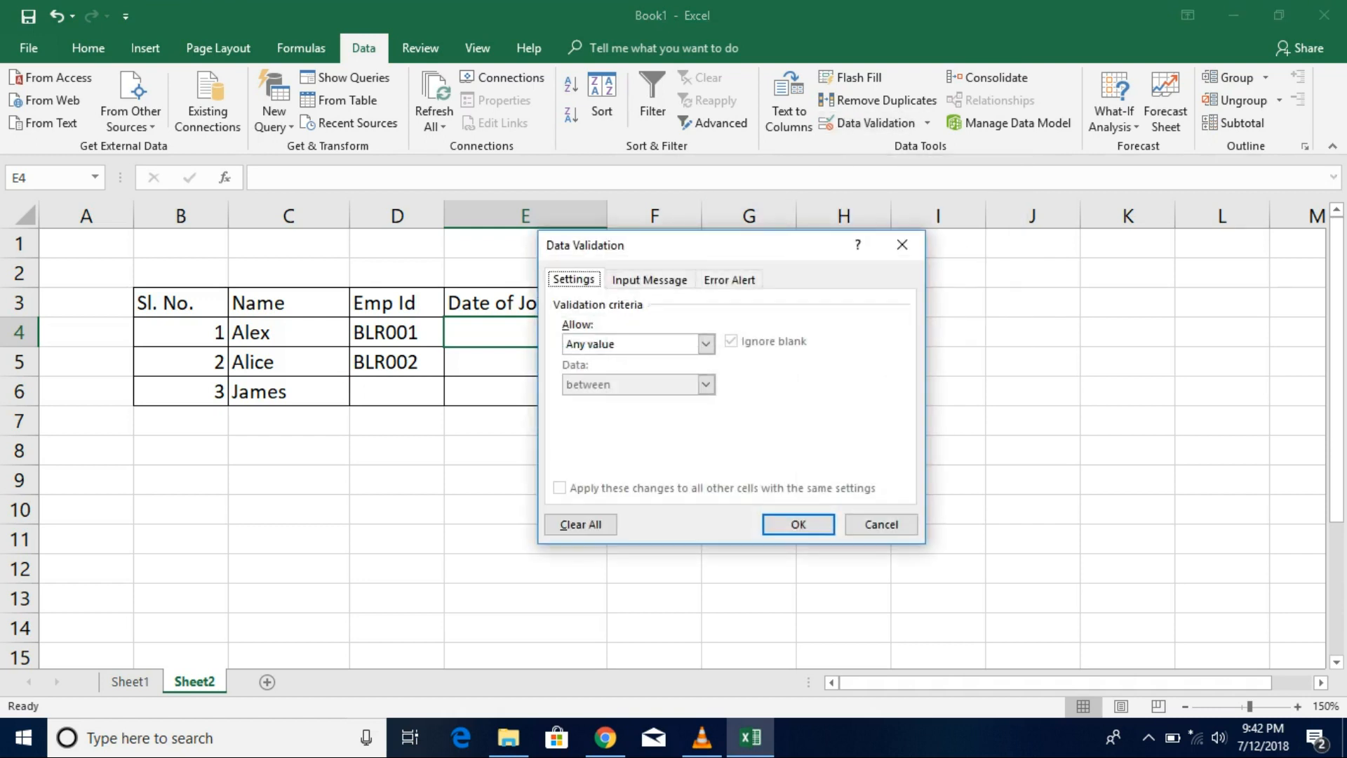
left_click(706, 344)
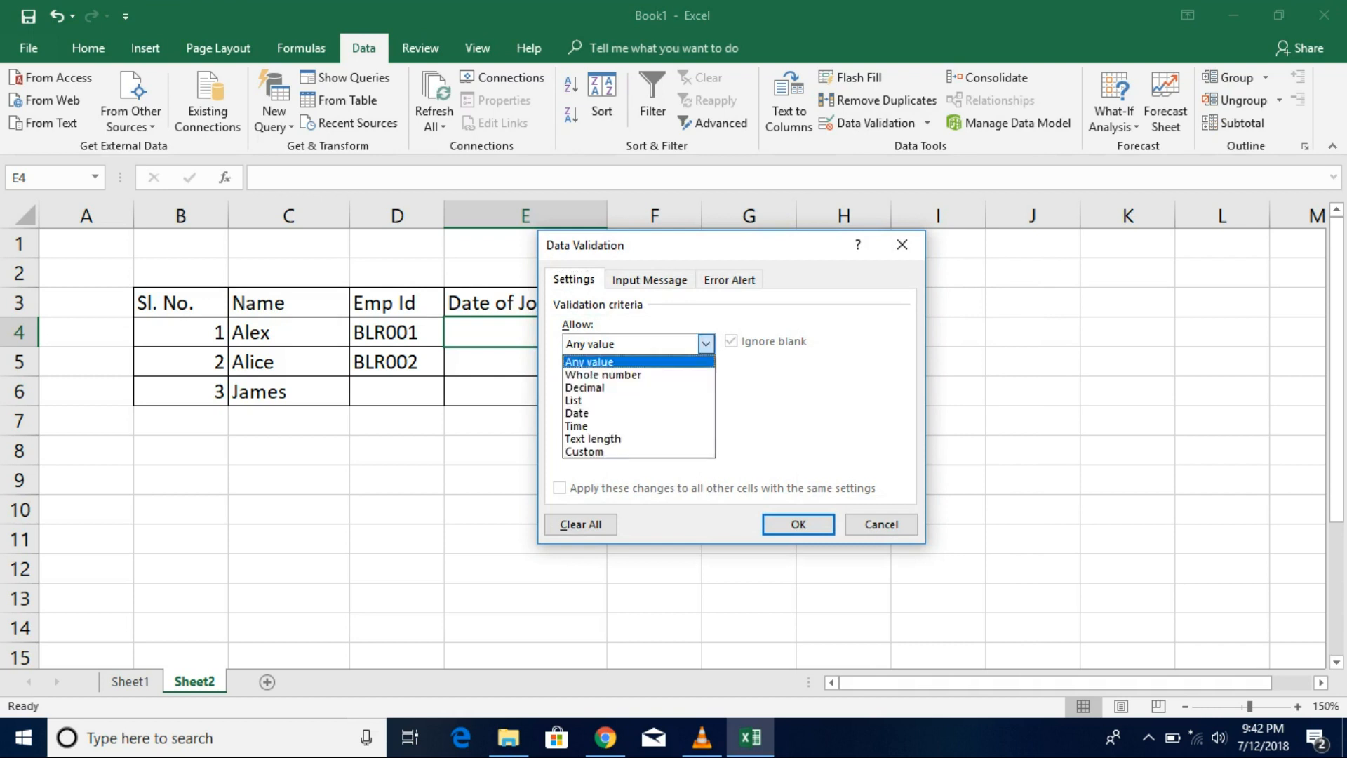
left_click(596, 451)
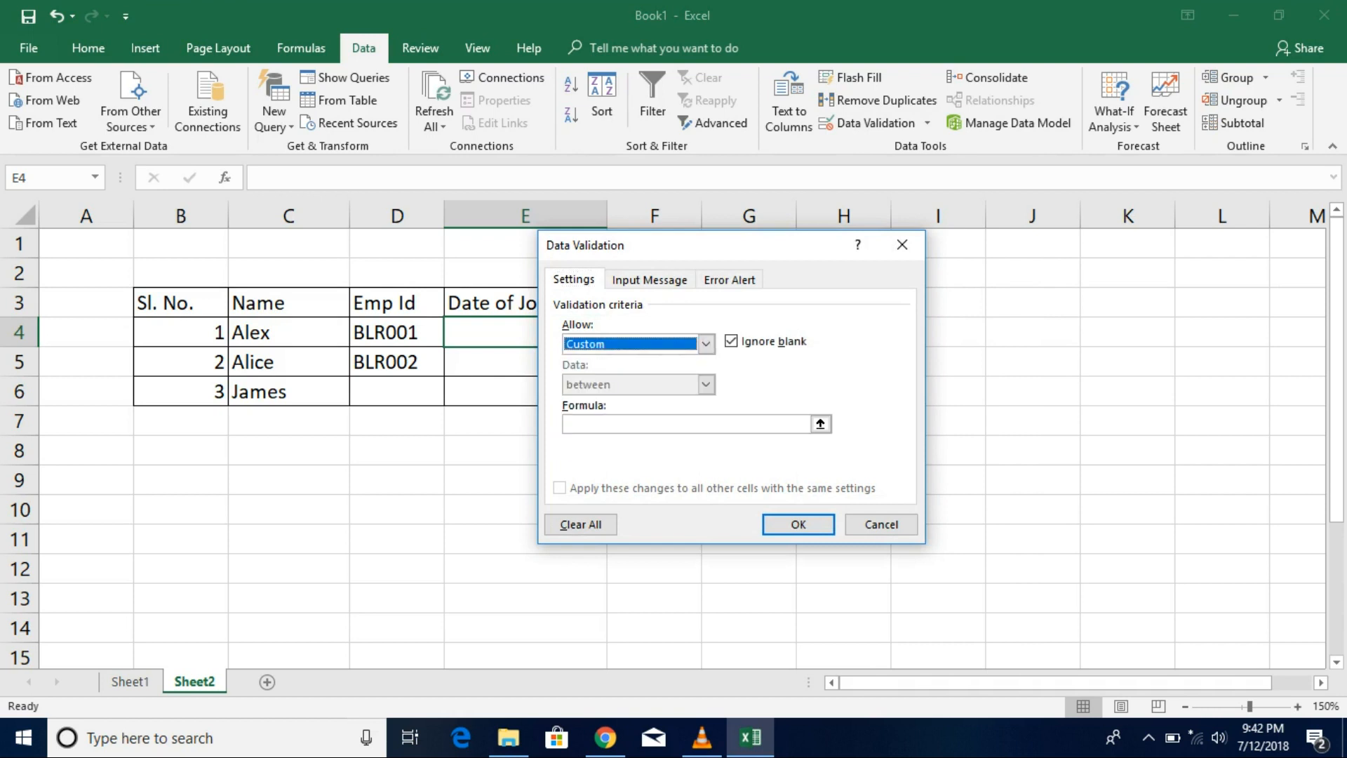
left_click(652, 423)
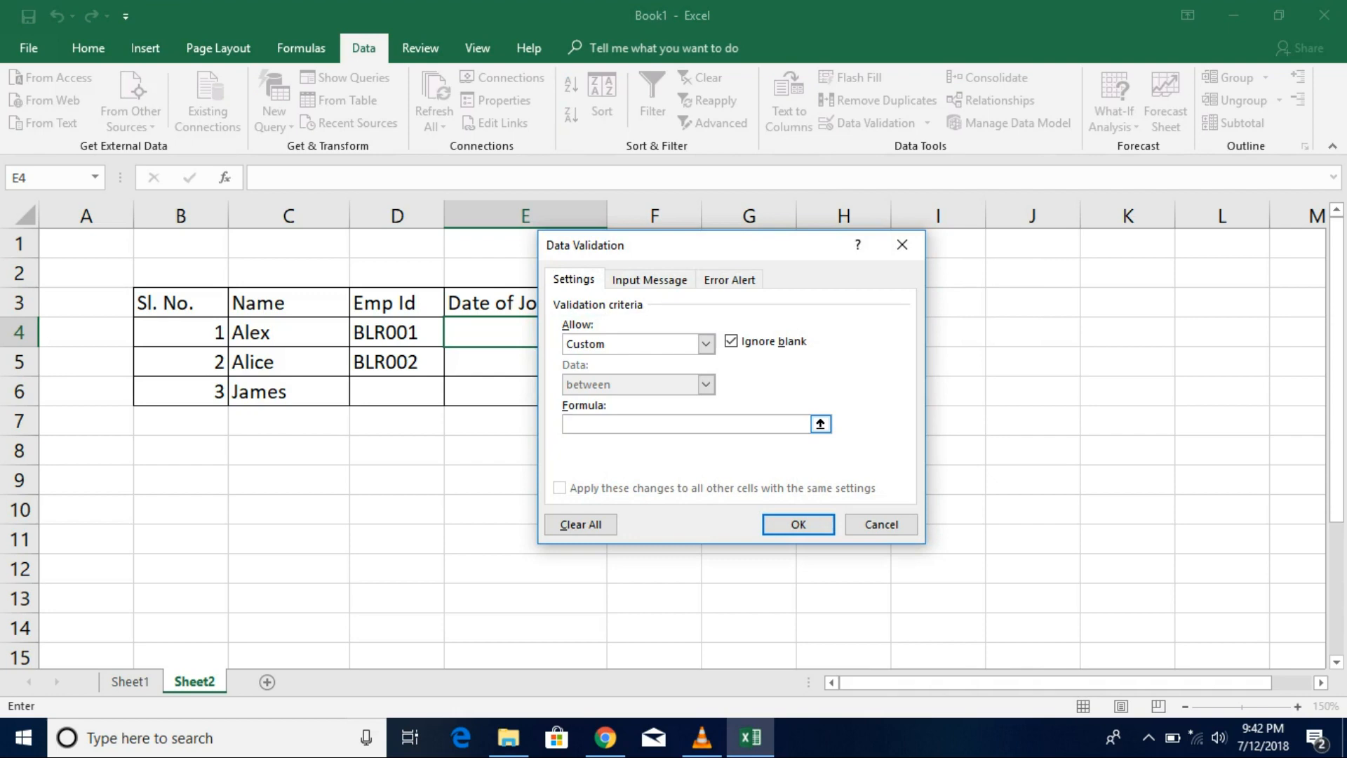
Step: Begin the rule's formula with =AND(weekday(E4)<>1 to exclude Sundays, and check the weekday order in the system calendar
type("=AND")
type("(weekday")
left_click_drag(708, 245, 828, 250)
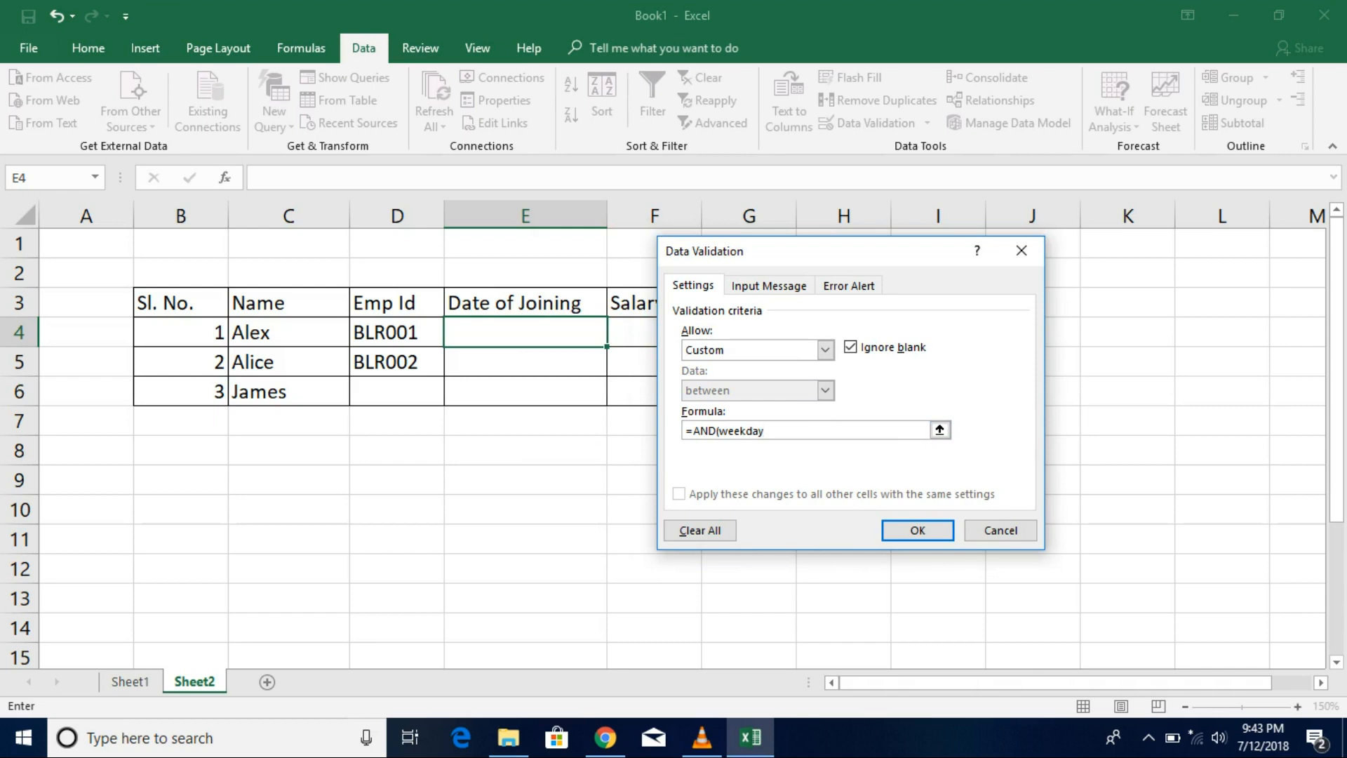
type("(")
type("4)")
type("<>1")
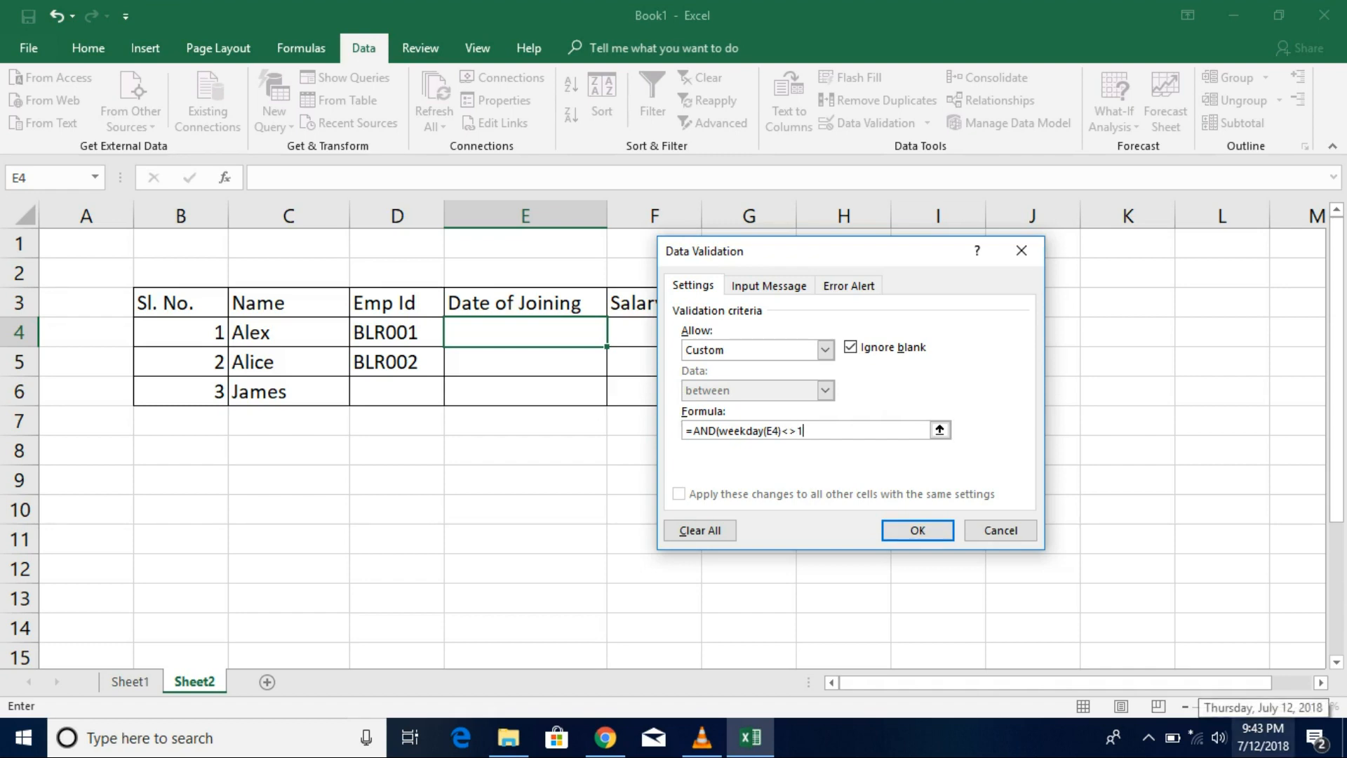
left_click(1263, 737)
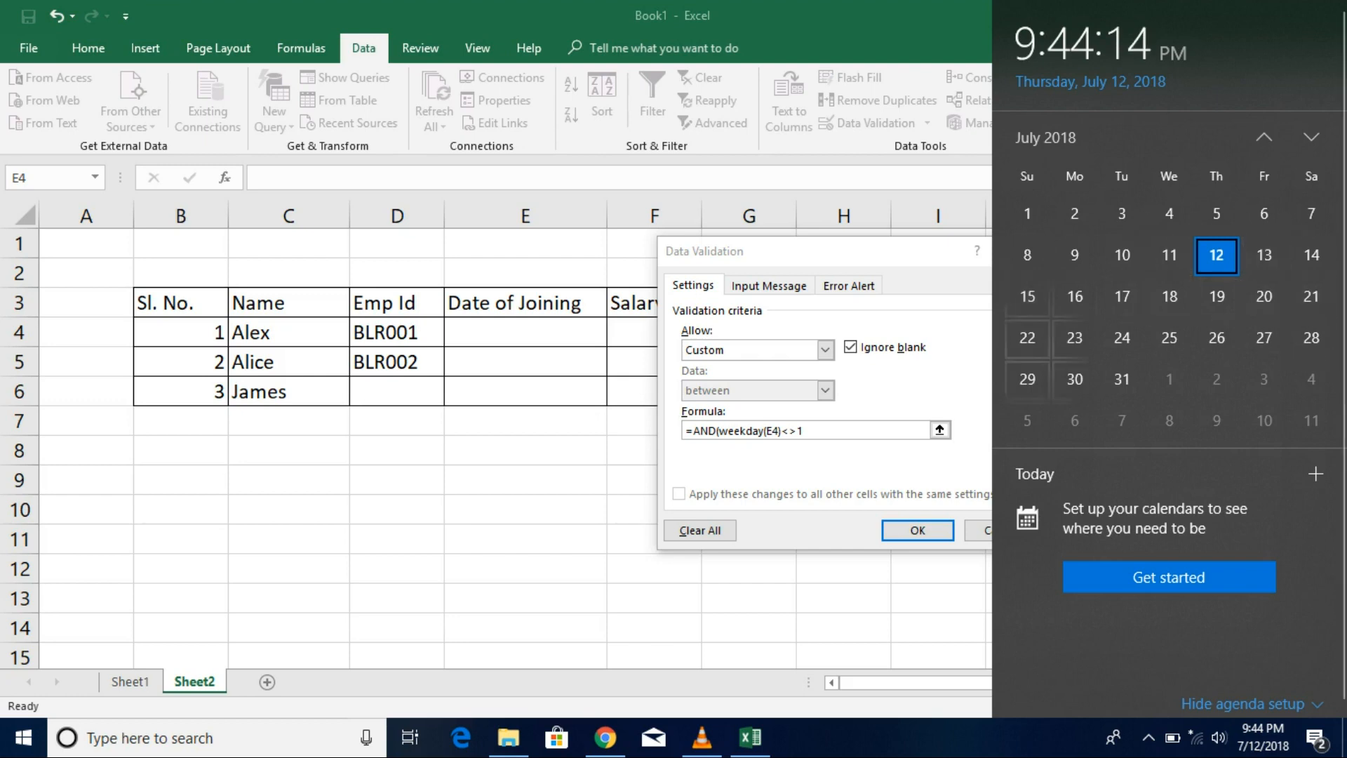
left_click(835, 430)
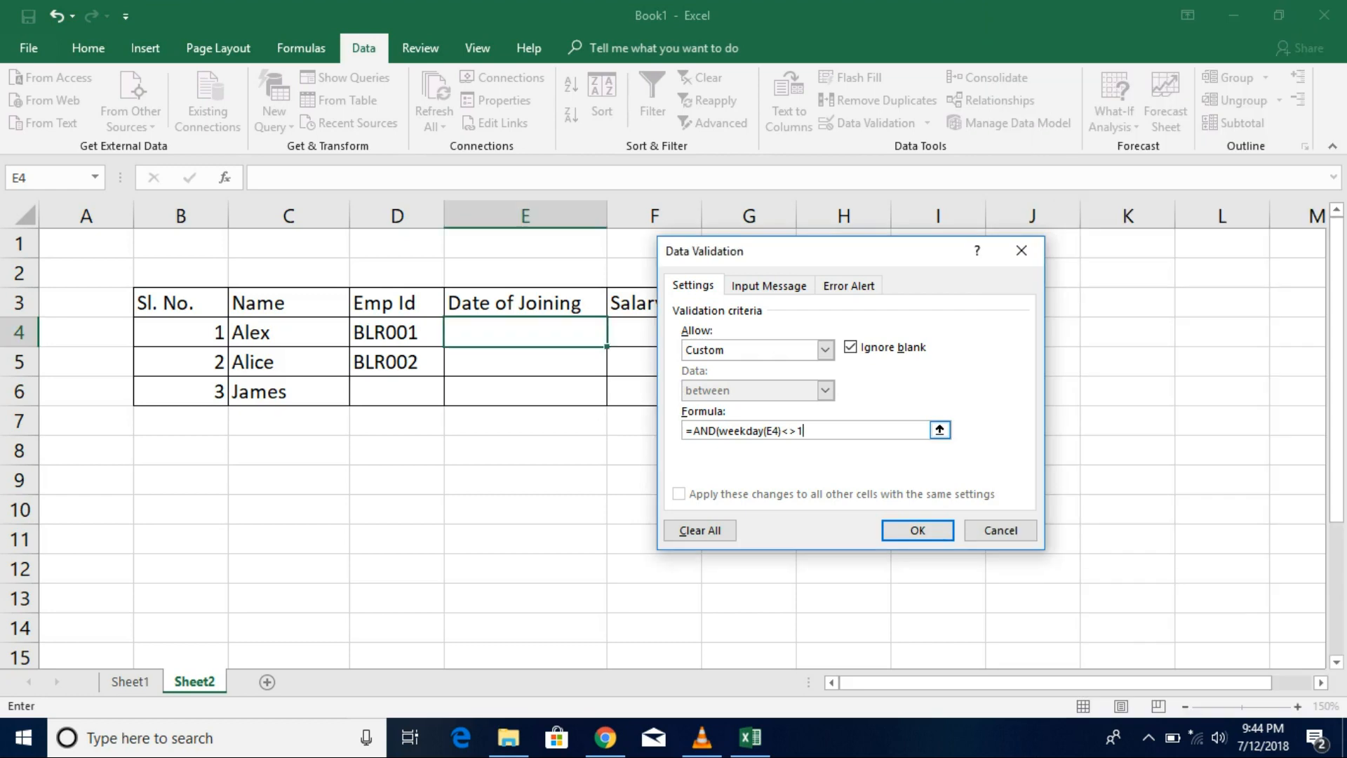
Step: Complete the formula with ,weekday(E4)<>7) to exclude Saturdays as well, and apply the rule to E4
type(",weekday(E4)")
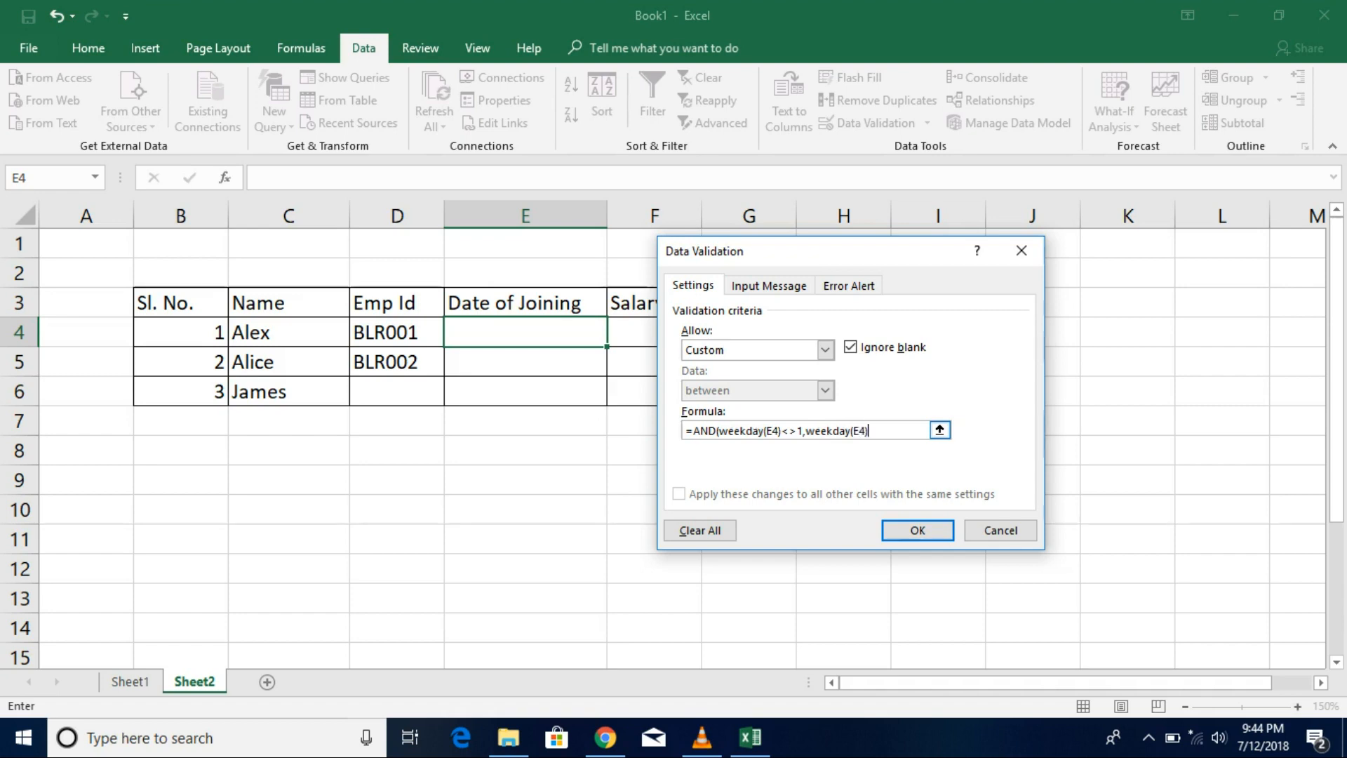
type("<>7")
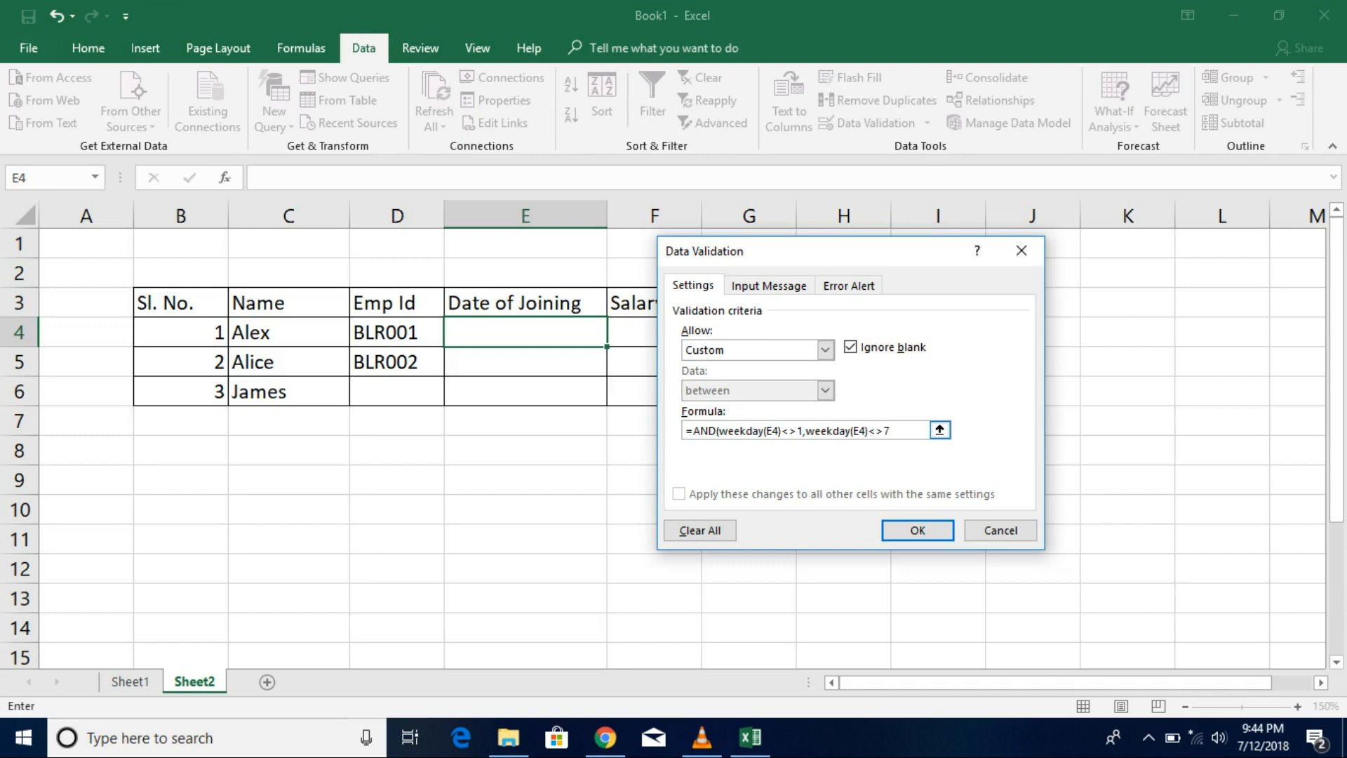
type(")")
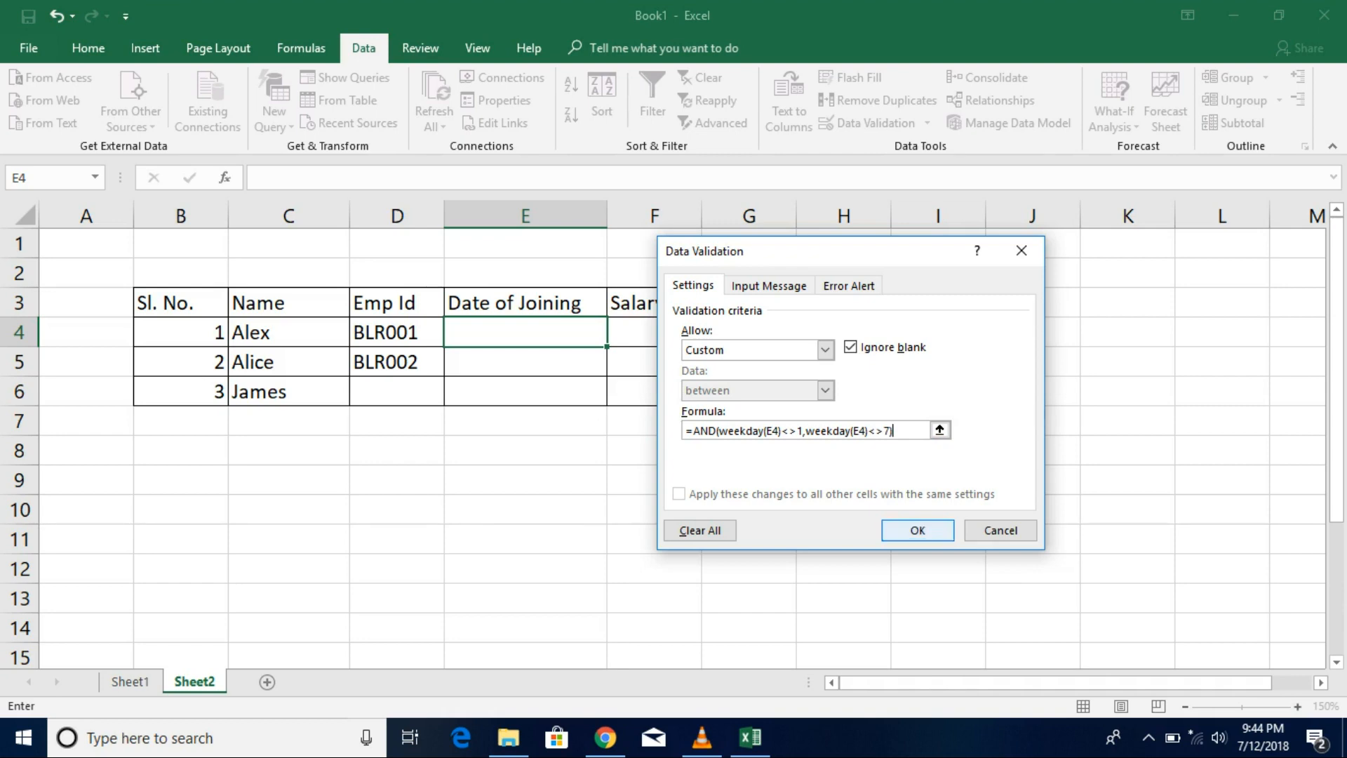
left_click(918, 530)
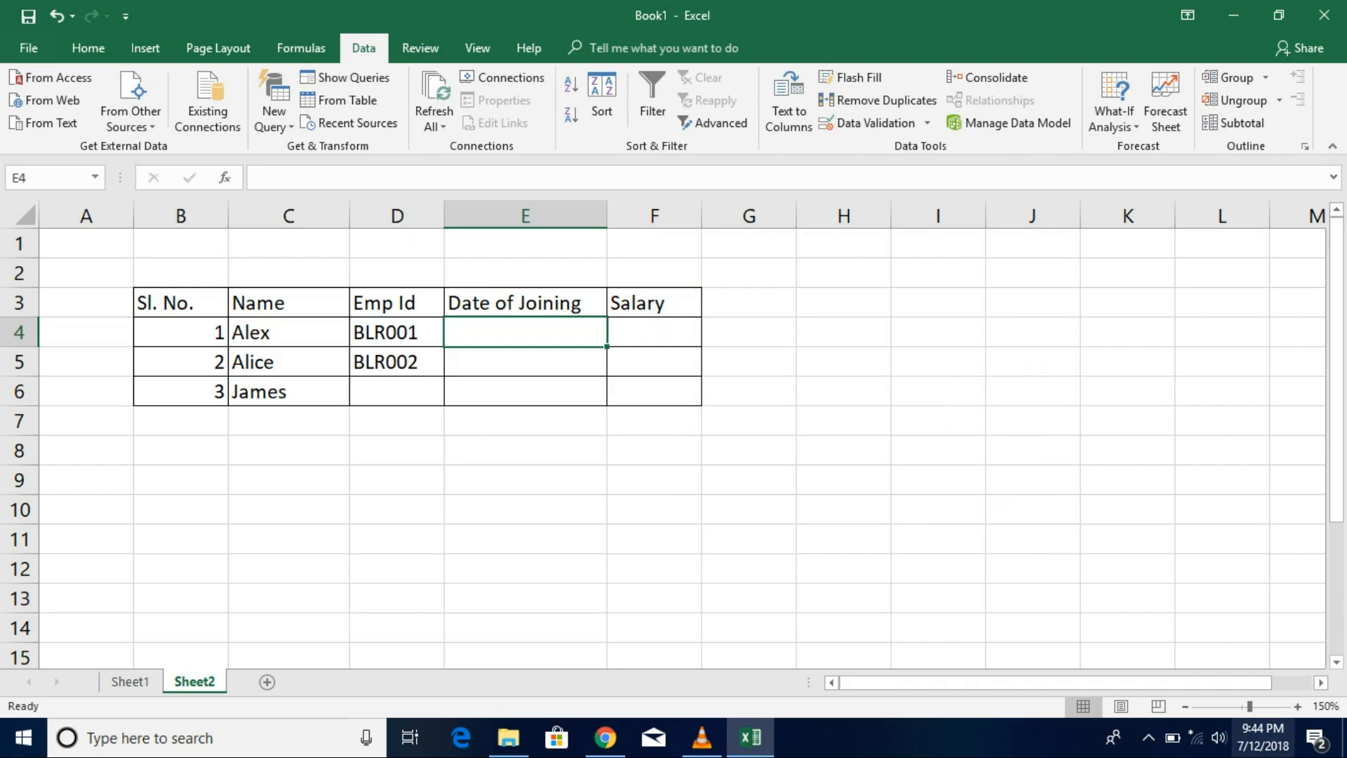
Step: Look up a Sunday in the system calendar and test the weekday rule in E4 with 7/15/2018
mouse_move(1263, 736)
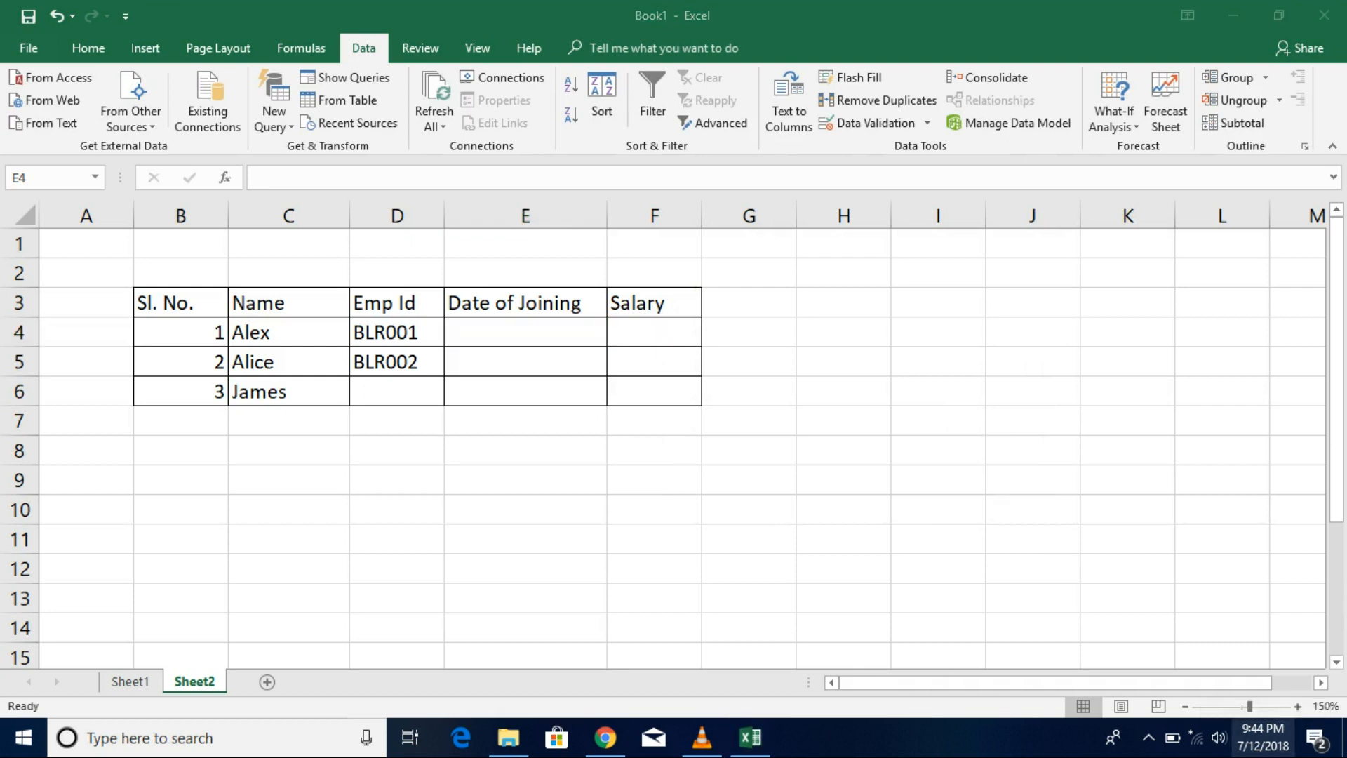
left_click(1263, 736)
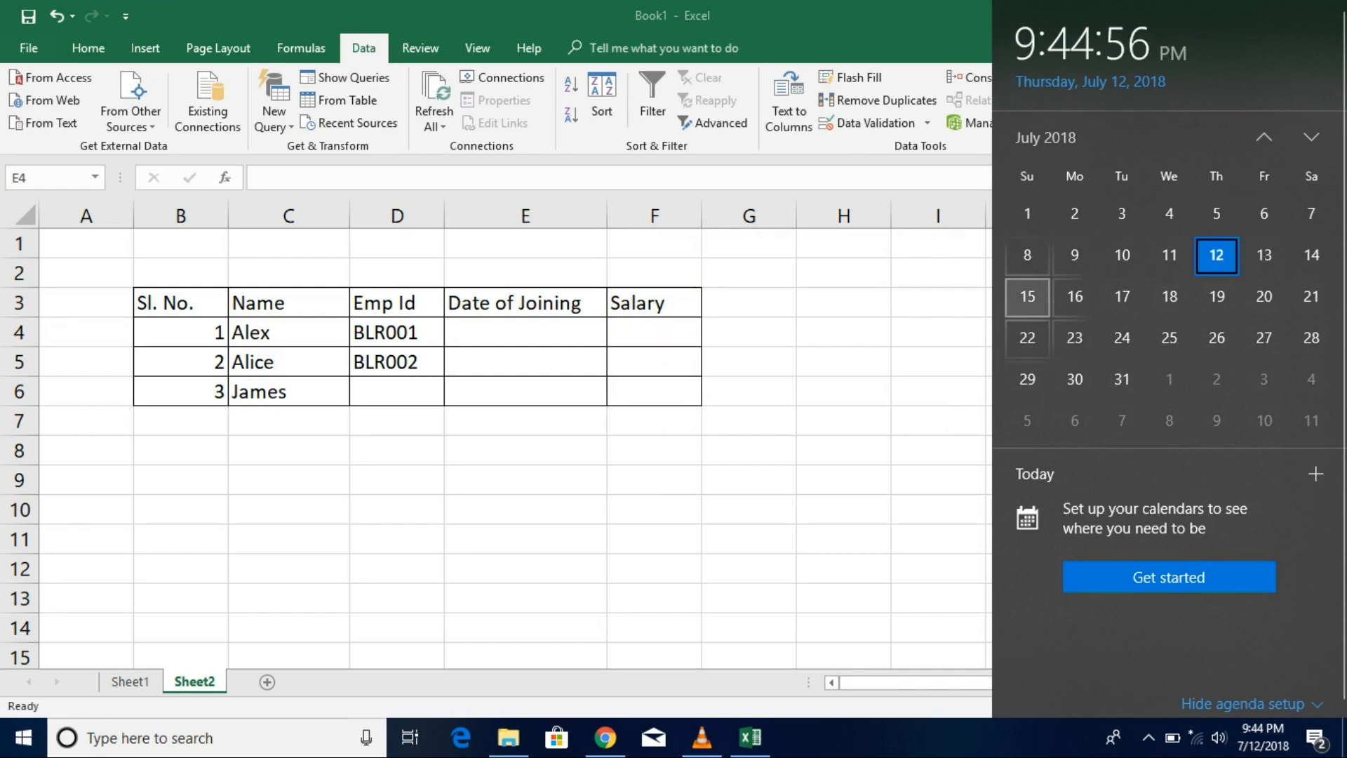
left_click(526, 331)
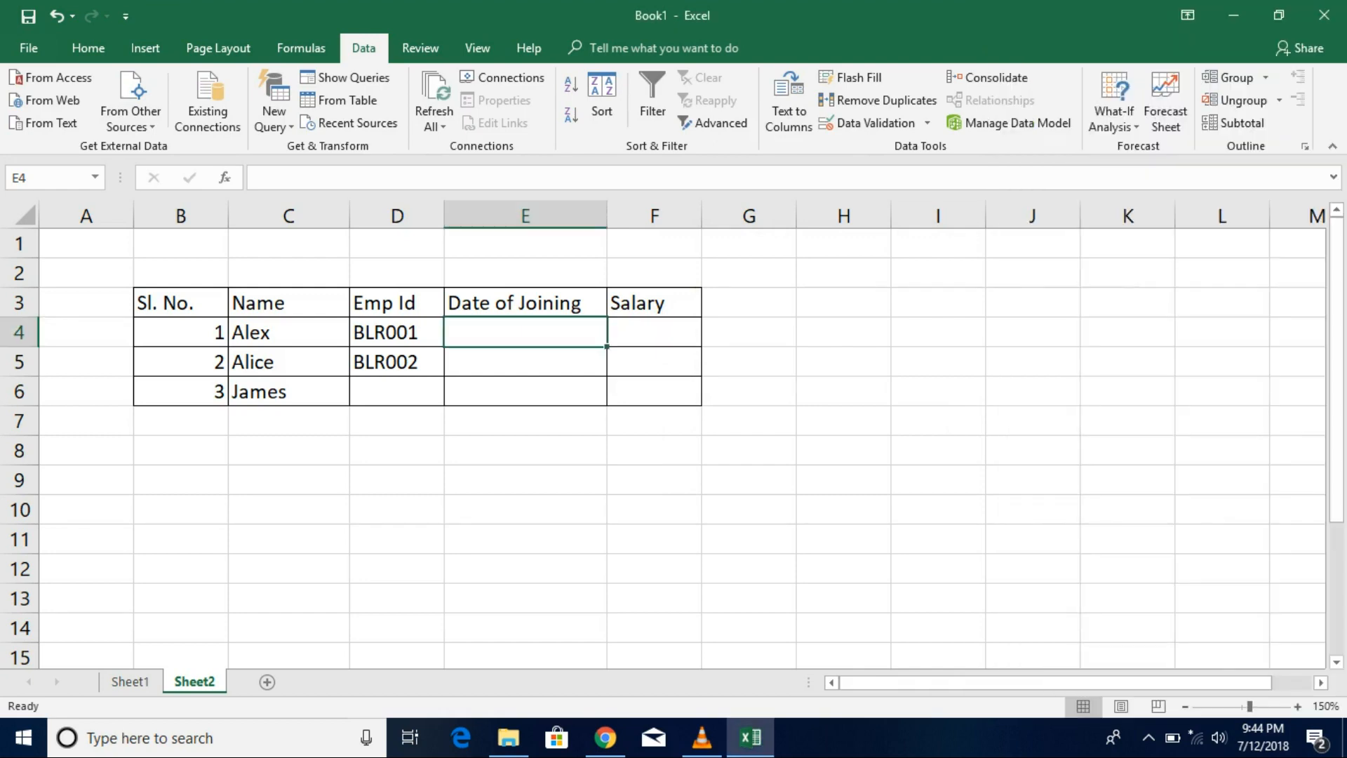
type("7/1")
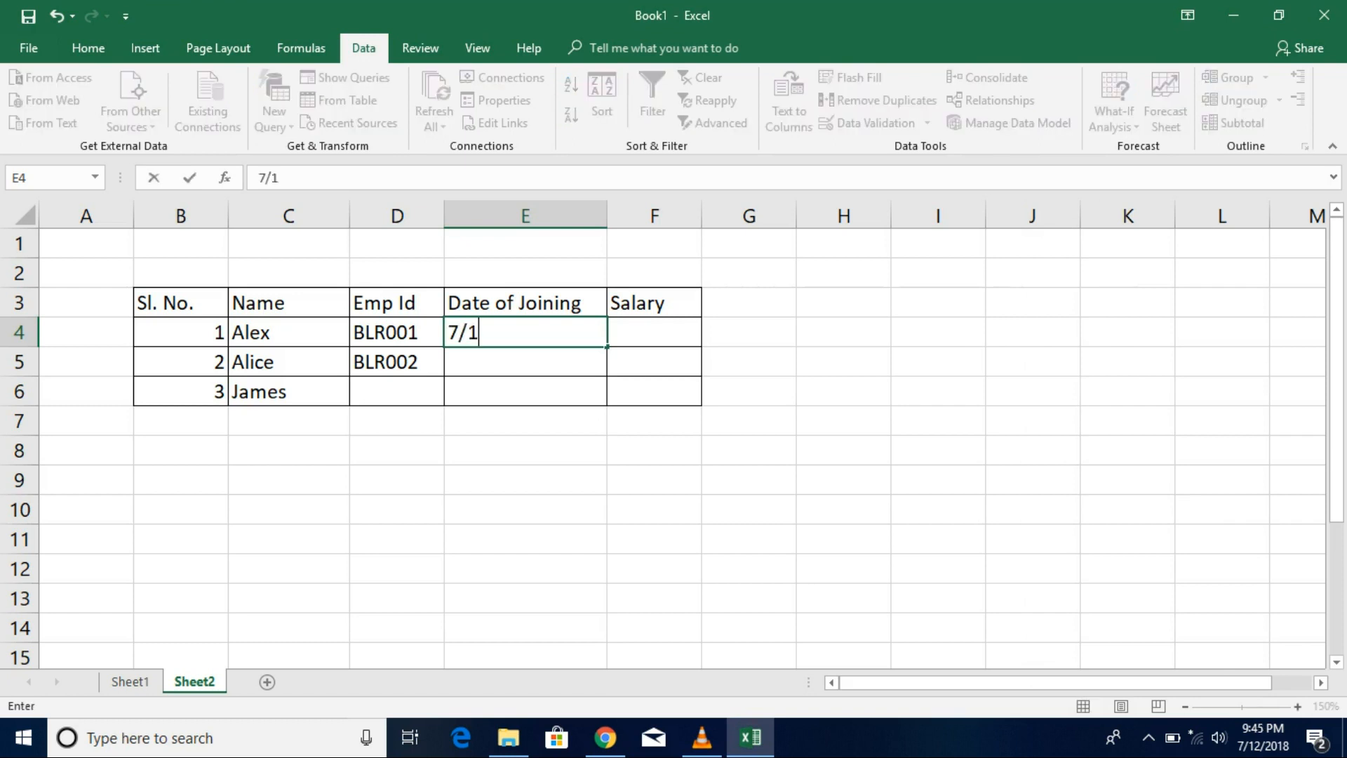
type("5/2018")
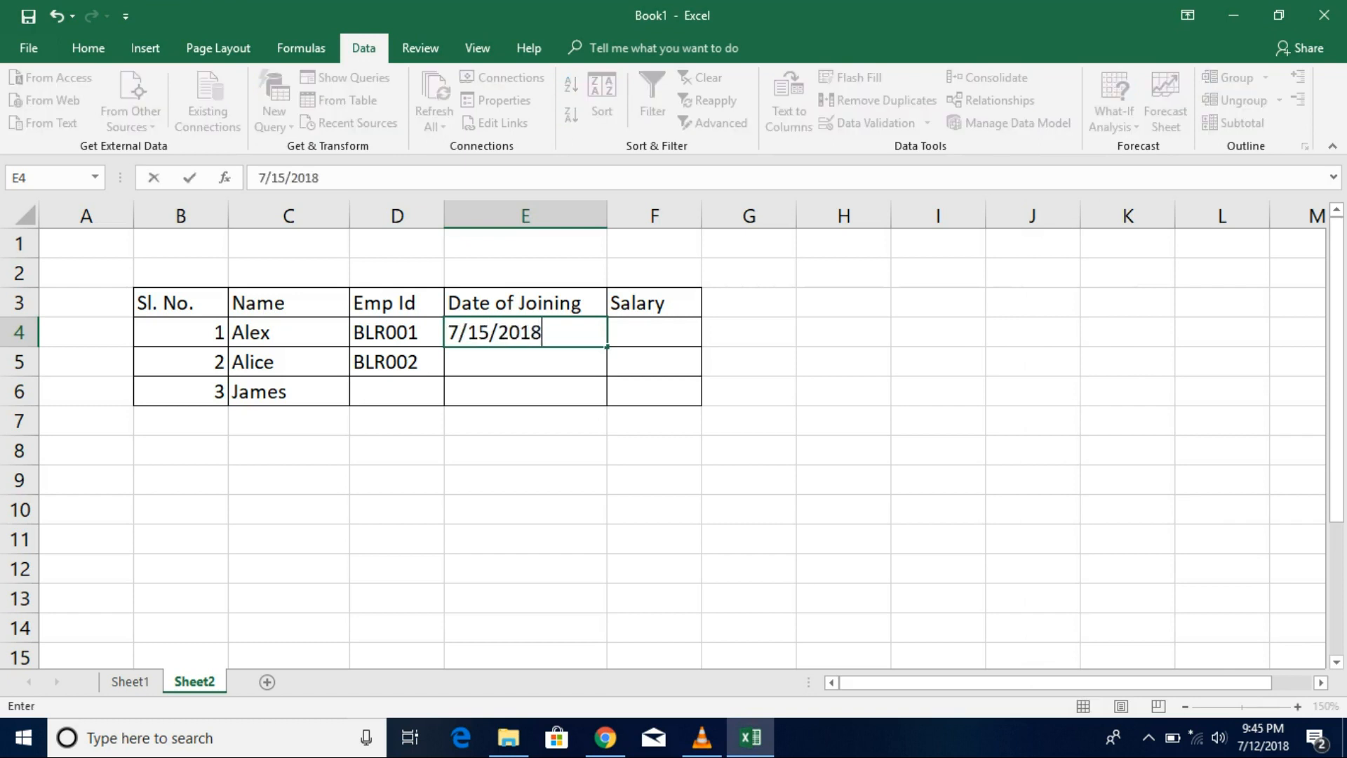
key("Return")
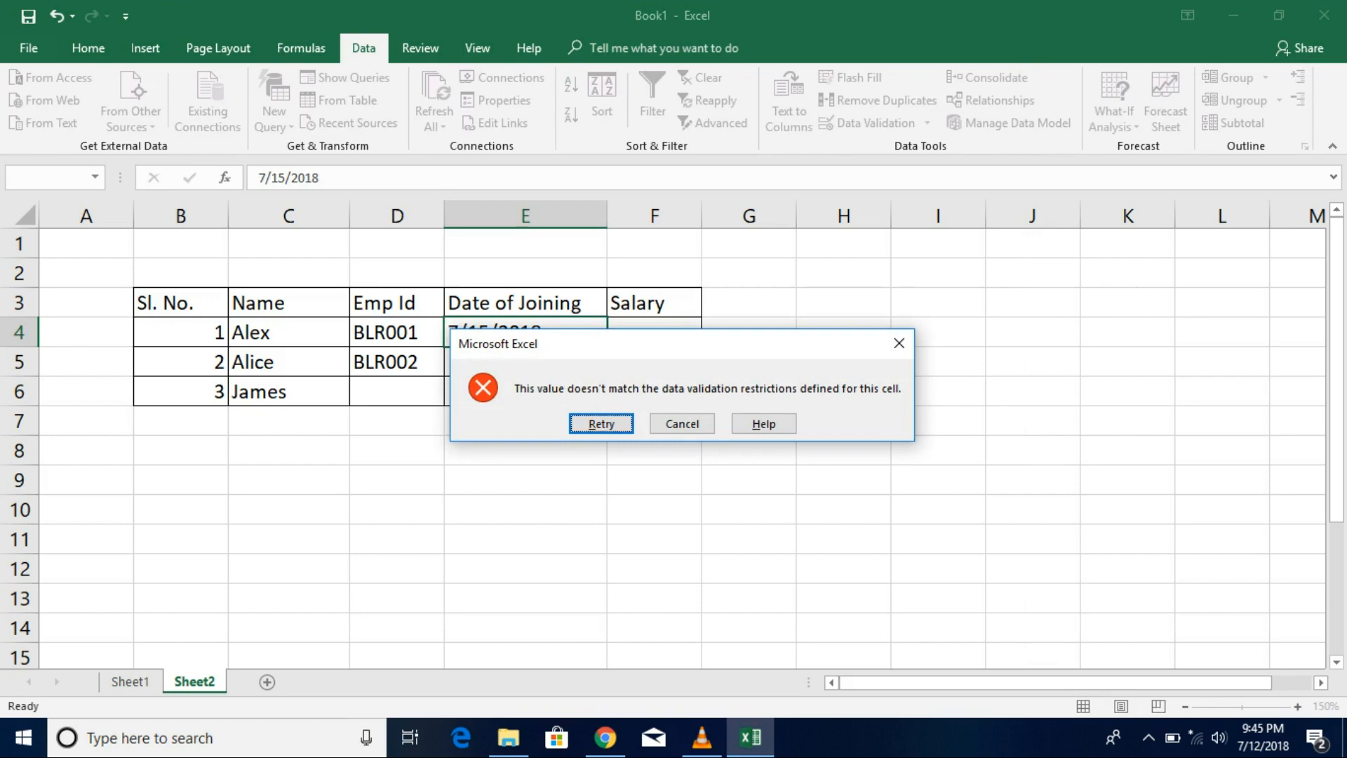
key("Return")
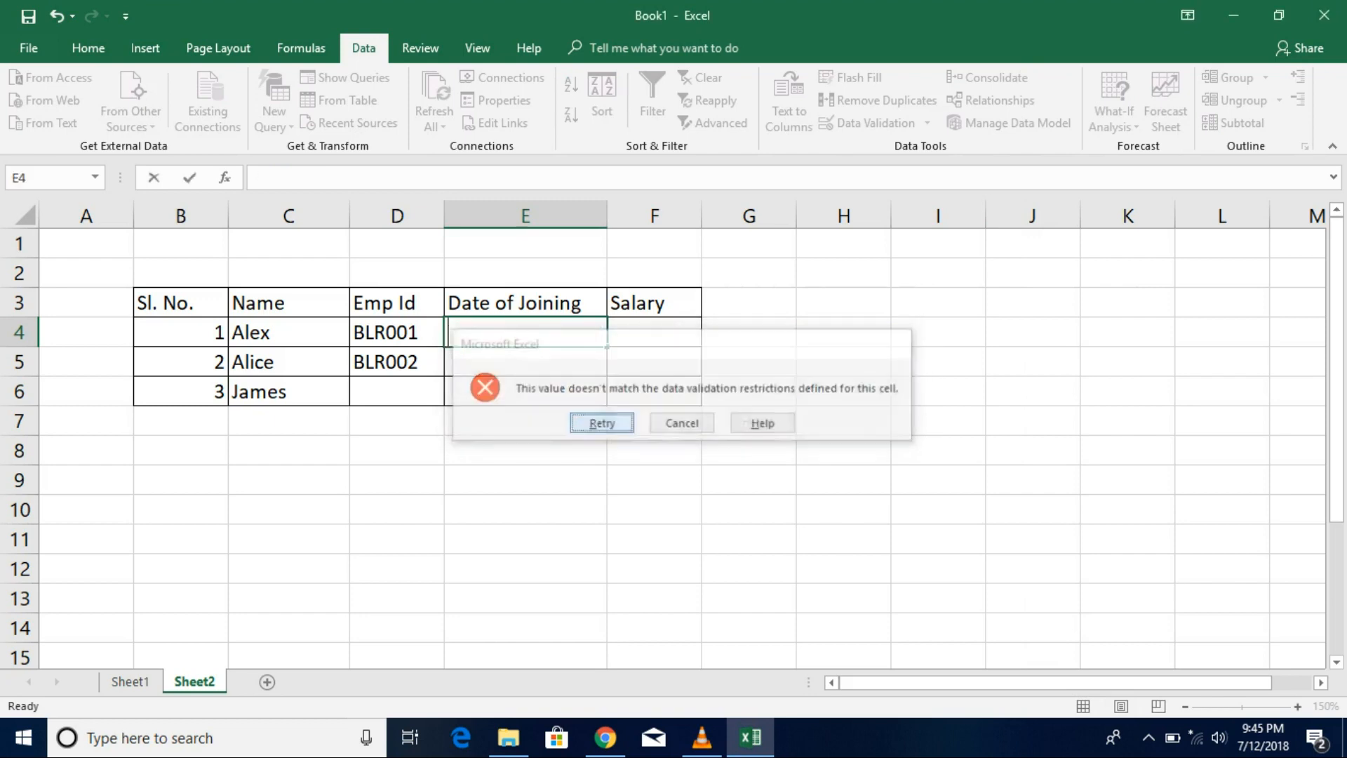
Step: Test the rule in E4 with the Saturday date 7/14/2018, and change the entry to the weekday 7/13/2018
left_click(489, 332)
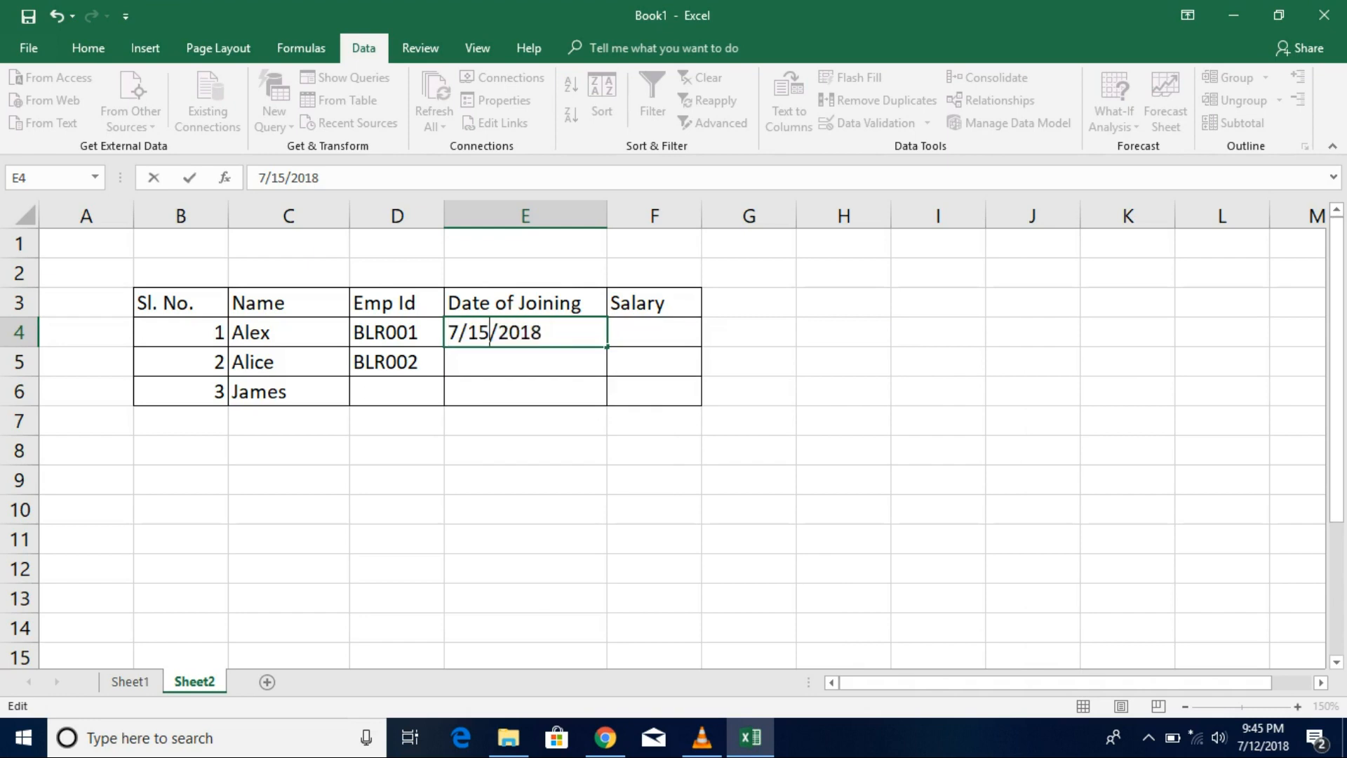
key("BackSpace")
type("4")
key("Return")
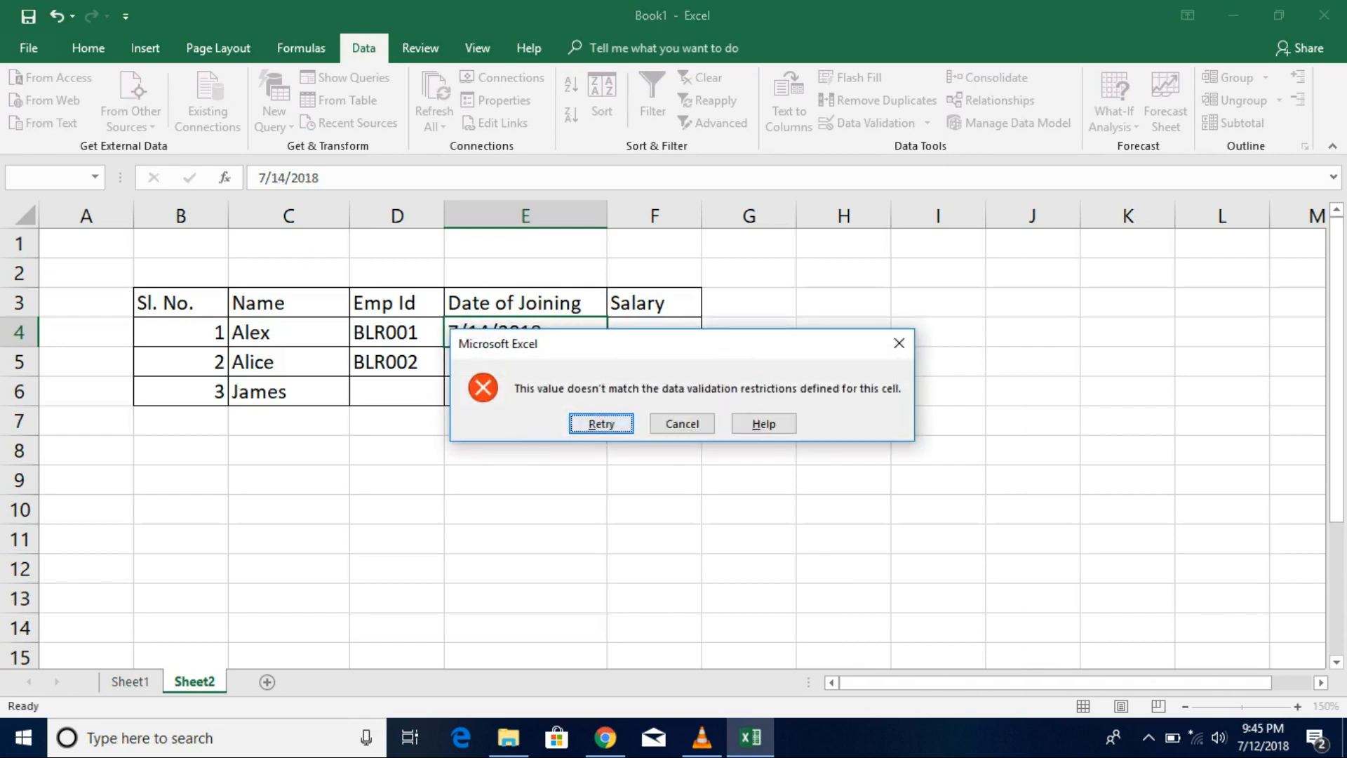
key("Return")
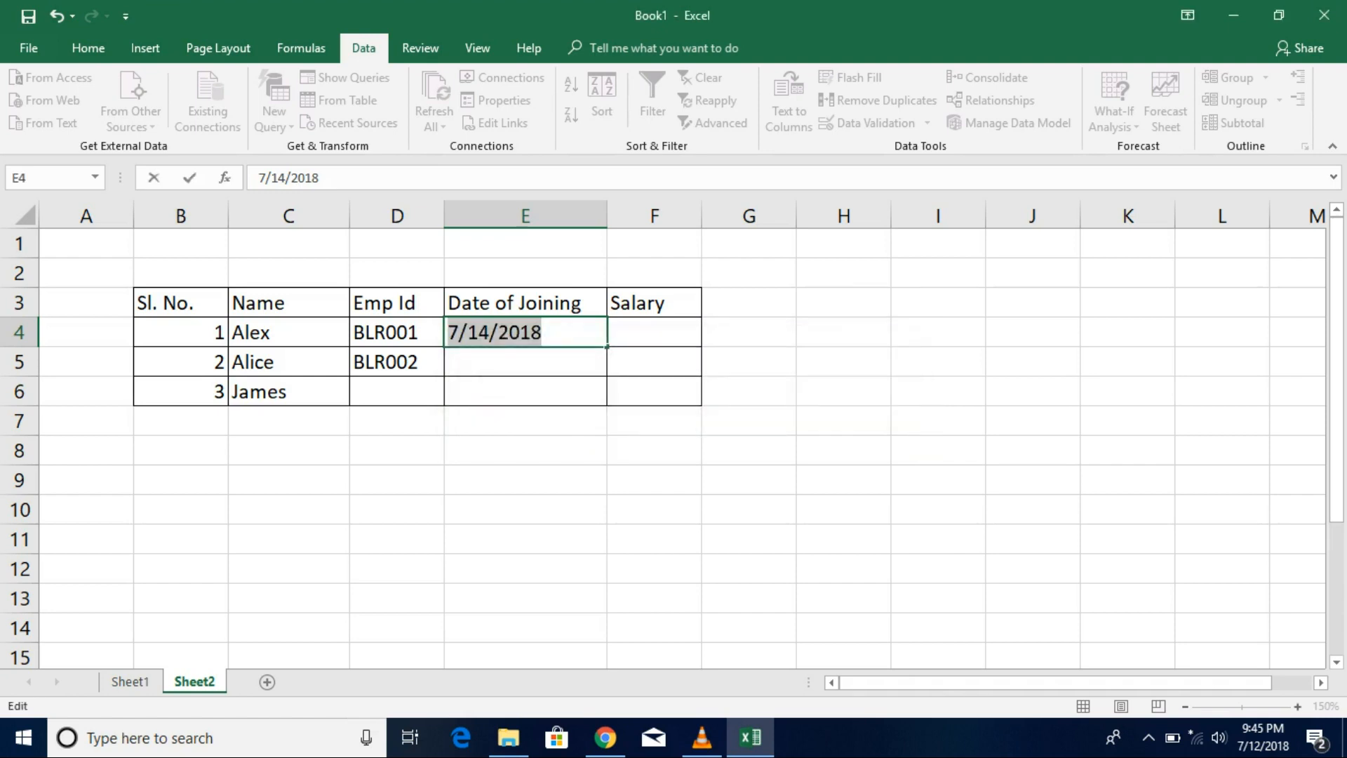
left_click(489, 332)
key("BackSpace")
type("3")
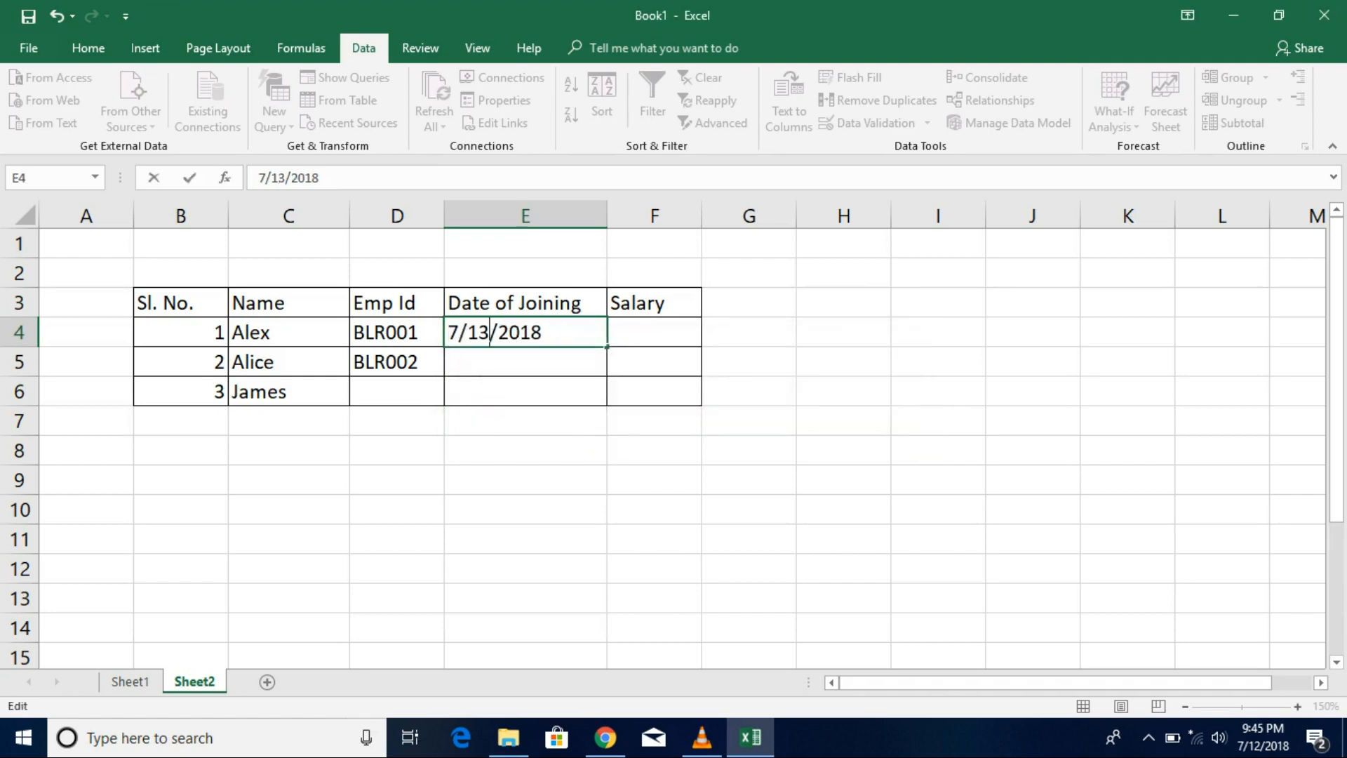
key("Return")
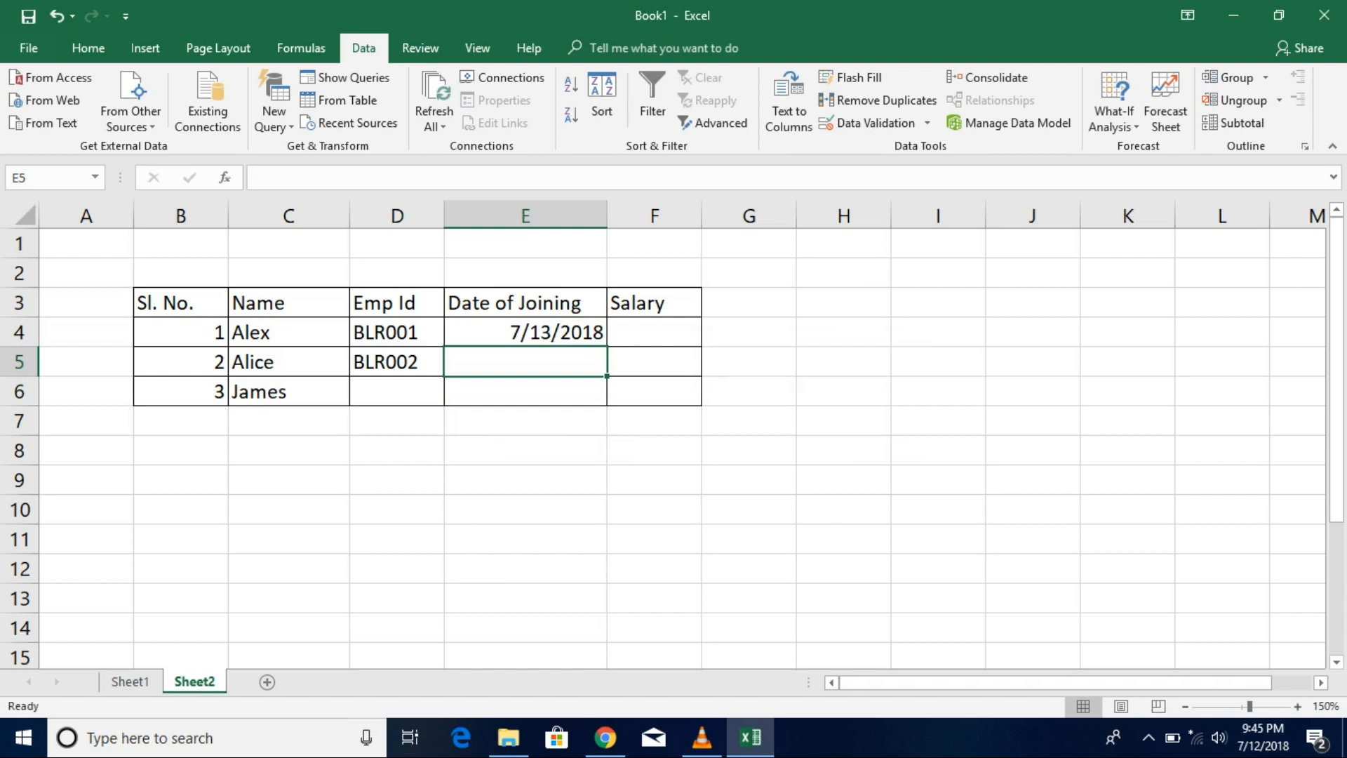
Step: Extend the weekday validation rule from E4 to the whole Date of Joining range E4:E6
left_click(525, 332)
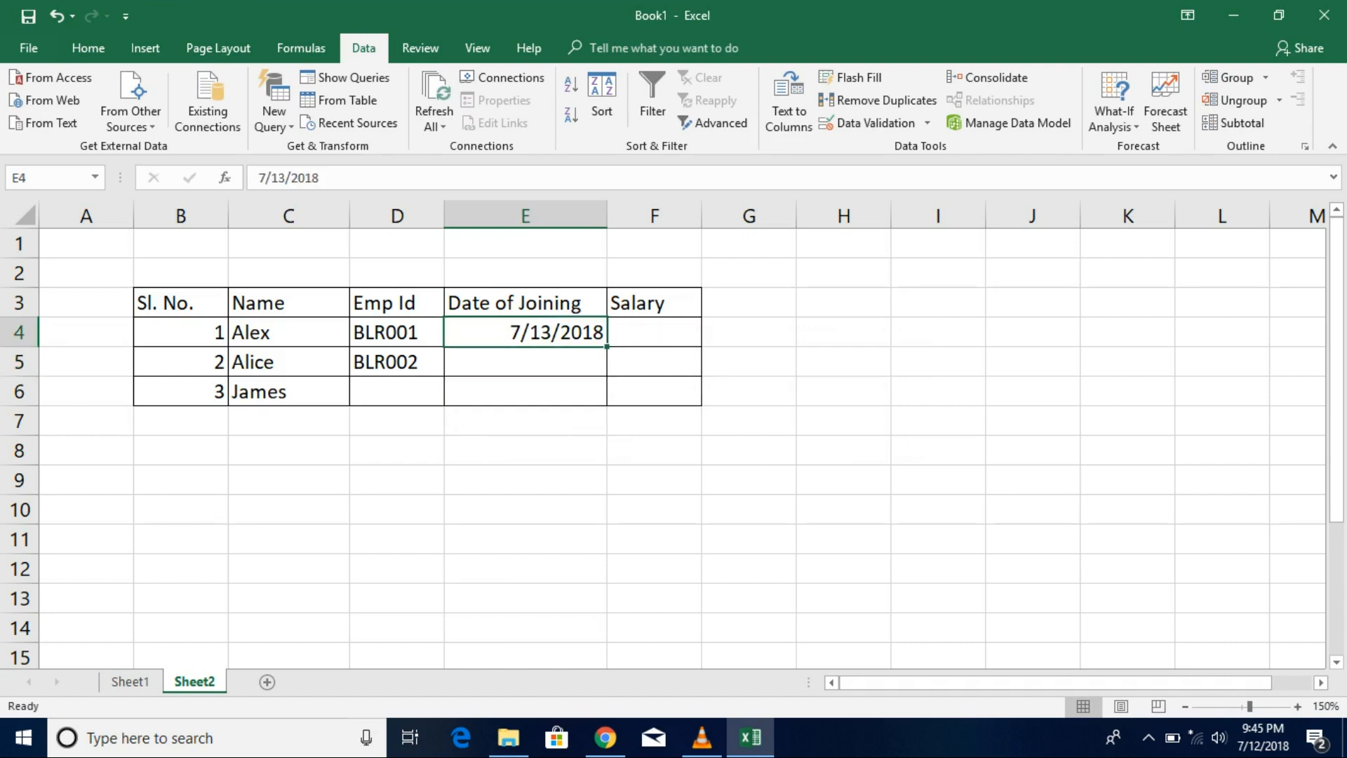
left_click_drag(524, 331, 525, 390)
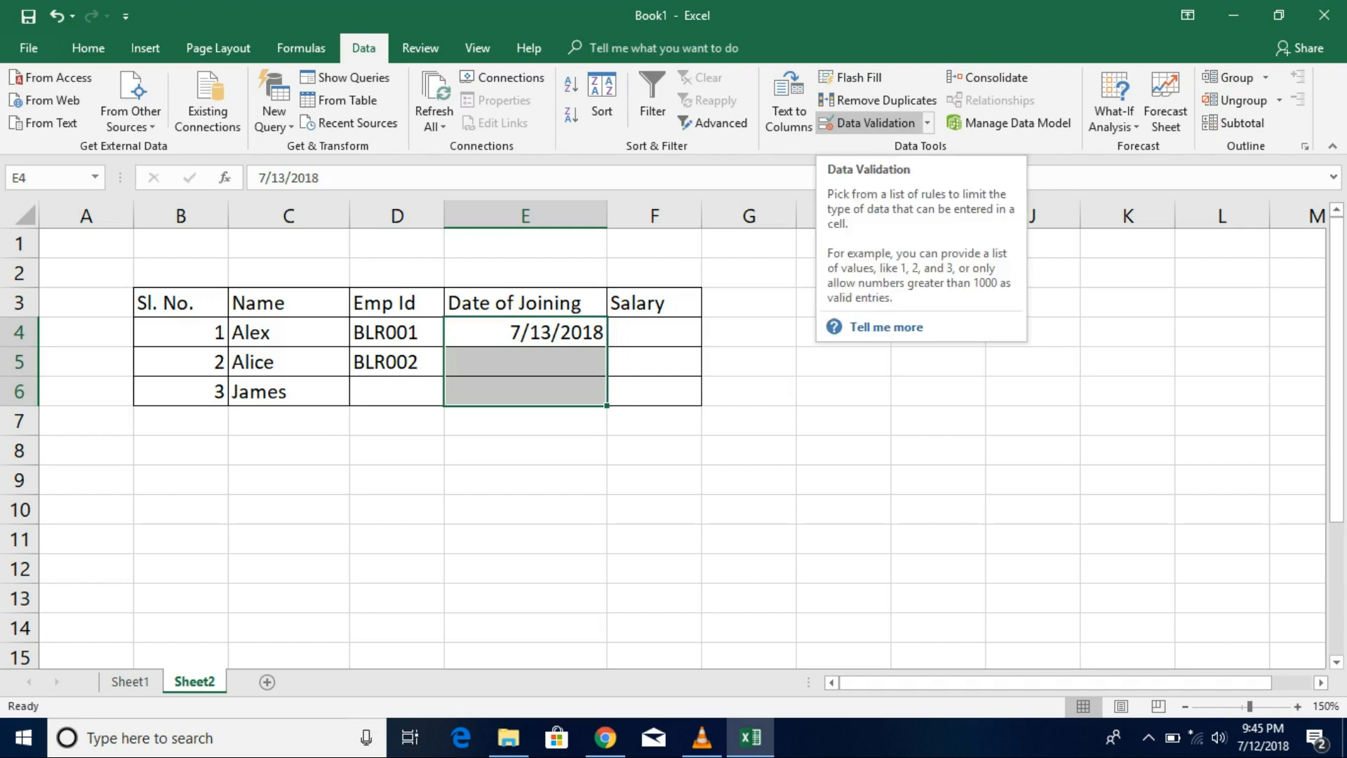
left_click(870, 122)
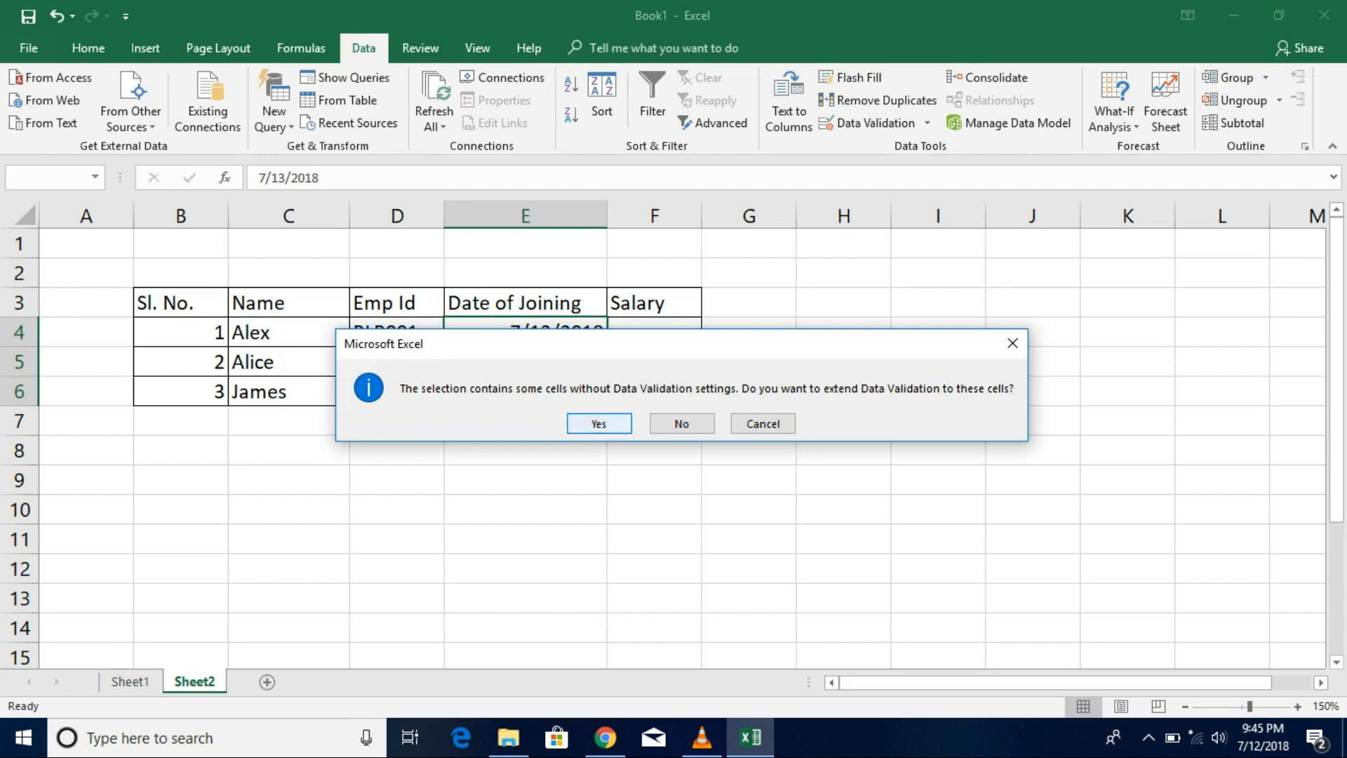
key("Return")
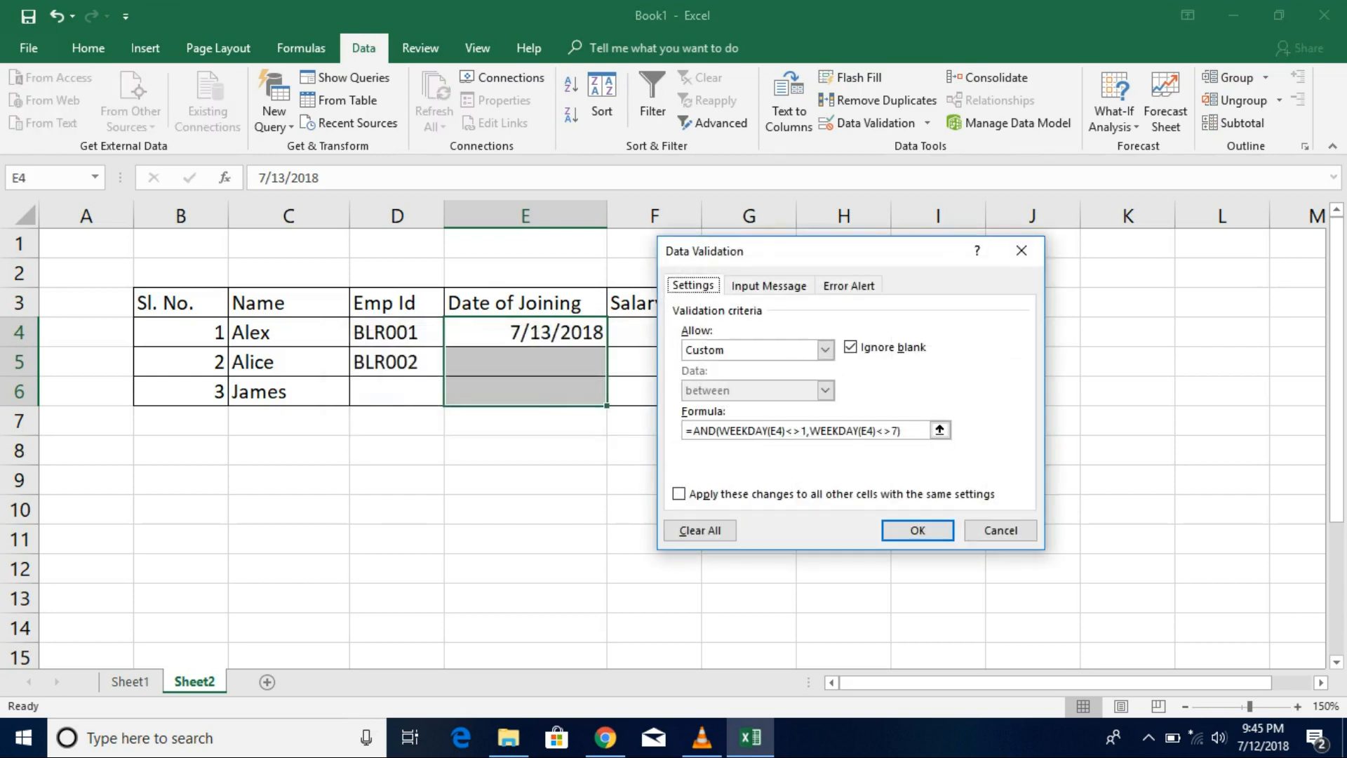
key("Return")
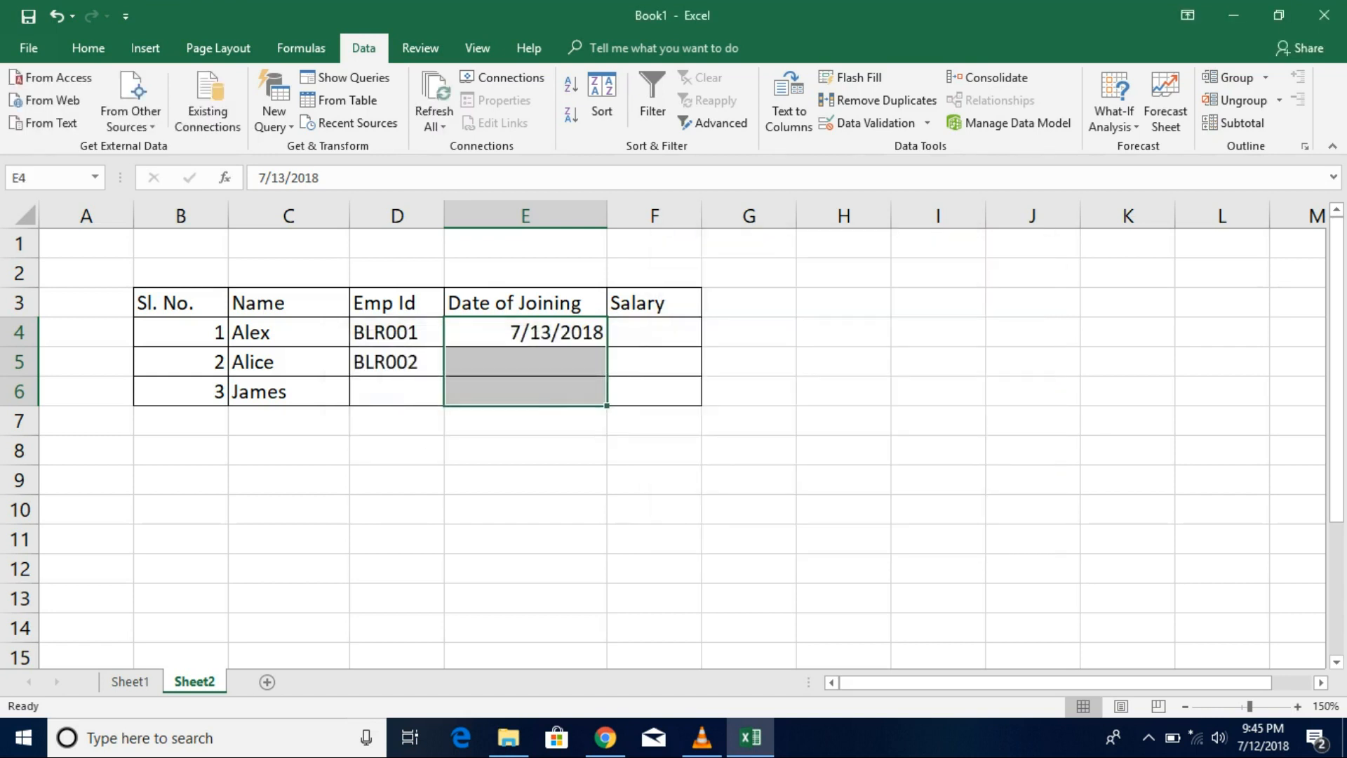
Step: Test the extended rule in E5 with the Sunday date 7/15/2018, and change the entry to 7/16/2018
left_click(526, 362)
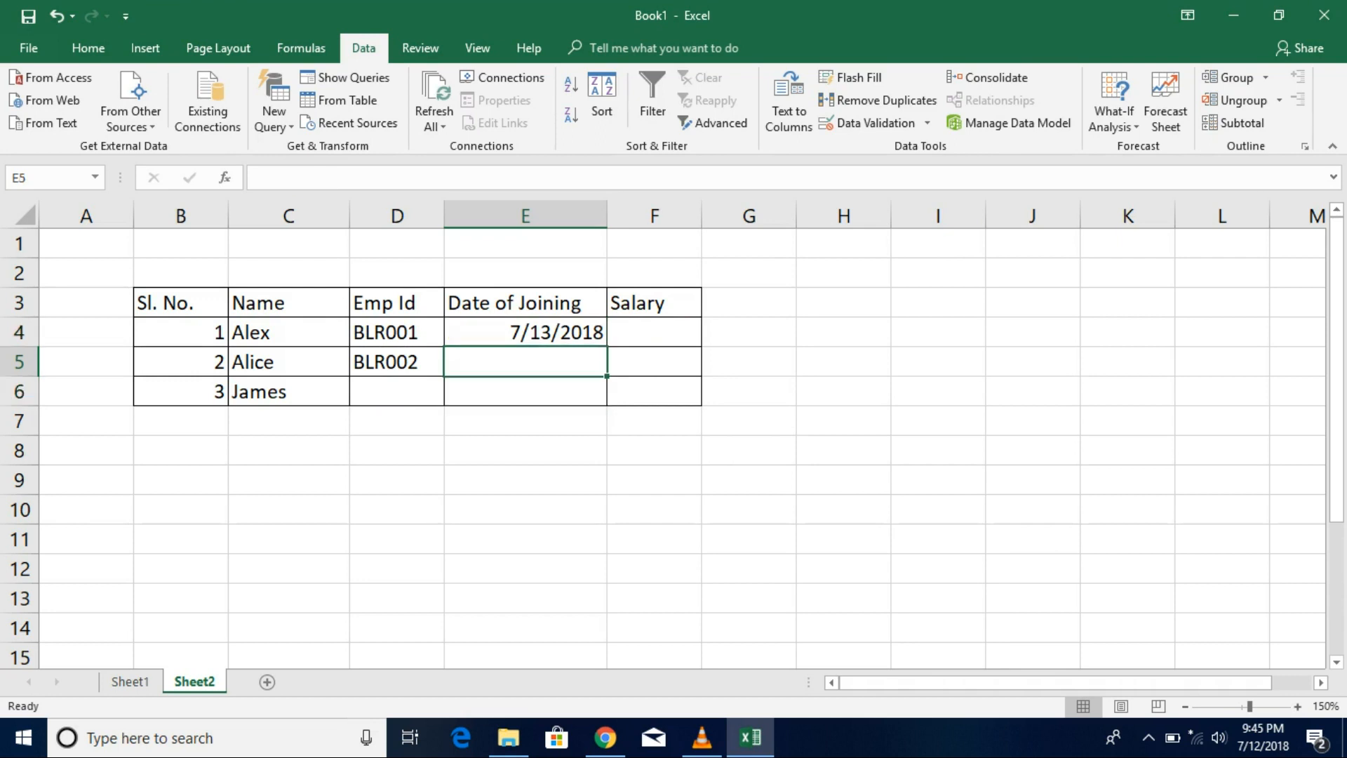
type("7")
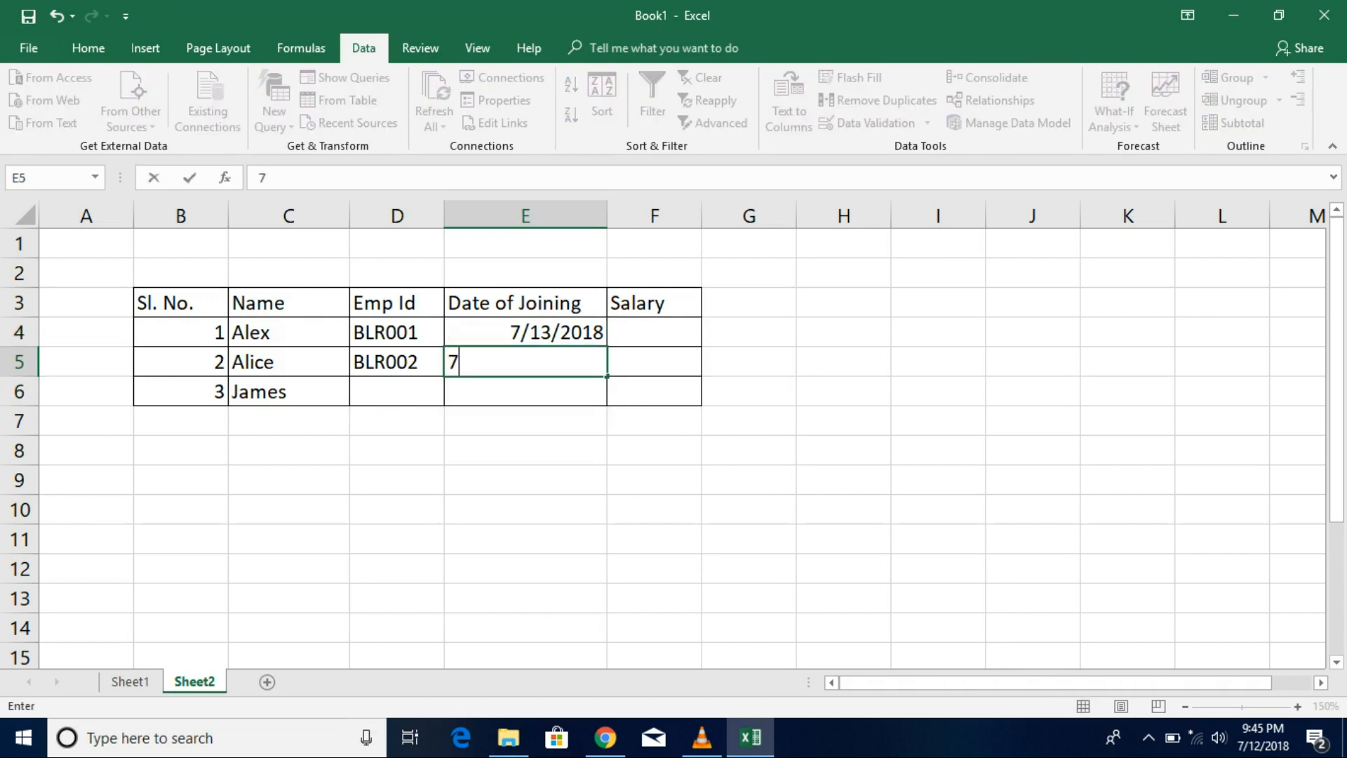
type("/15/2018")
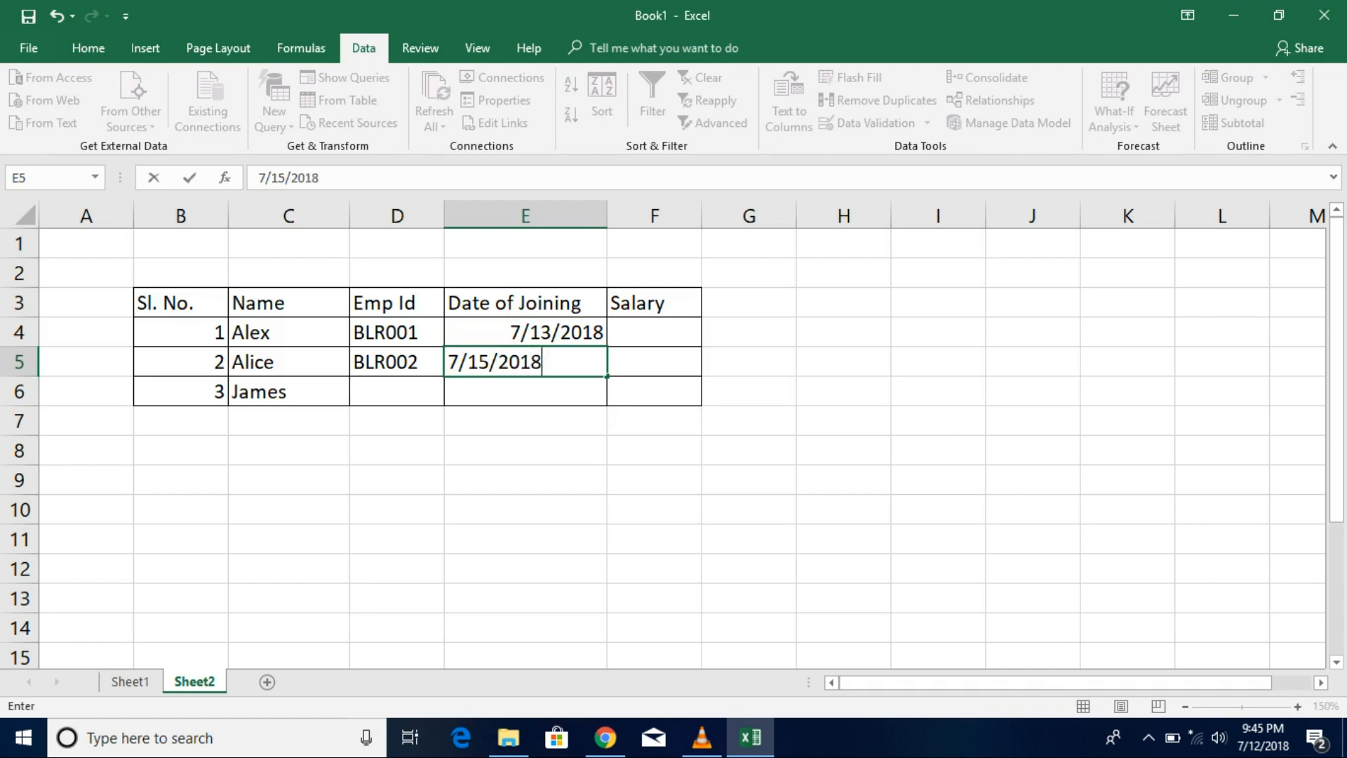
key("Return")
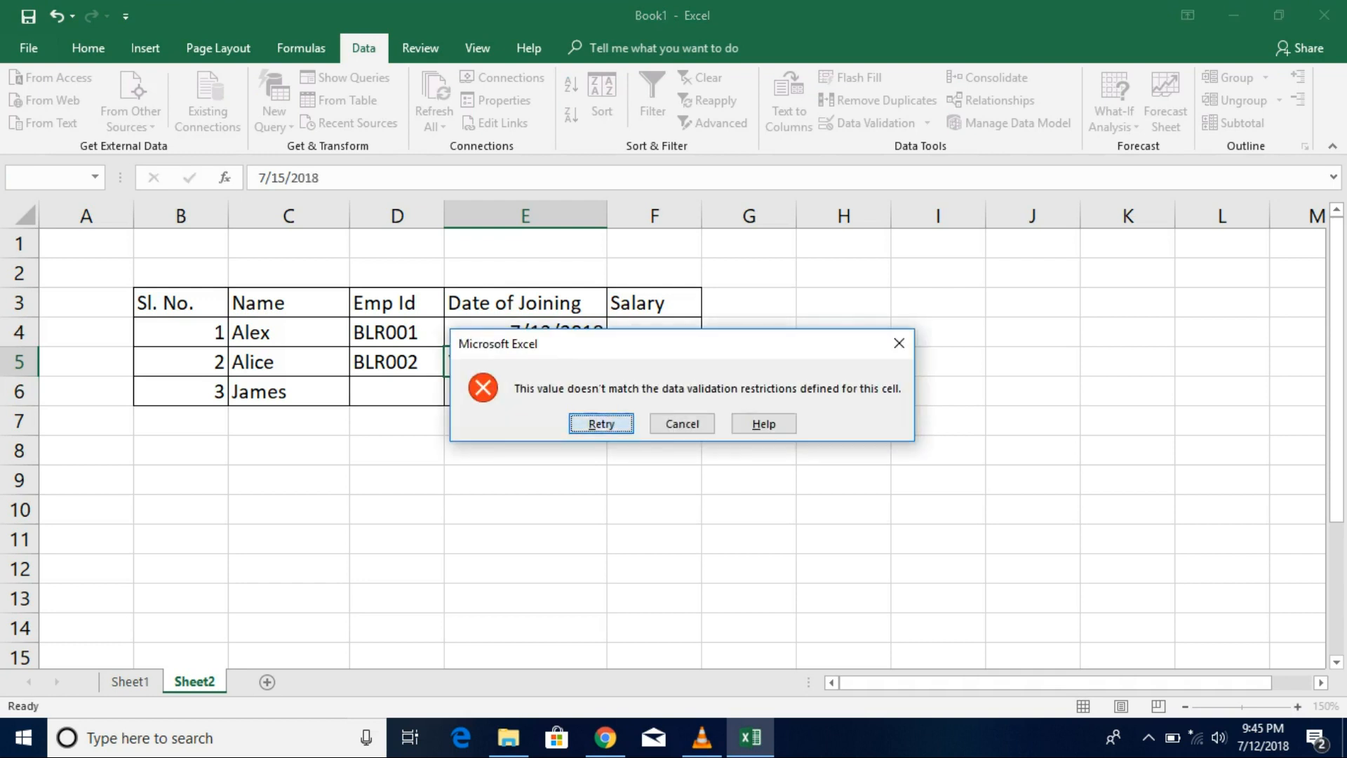
key("Return")
left_click(489, 362)
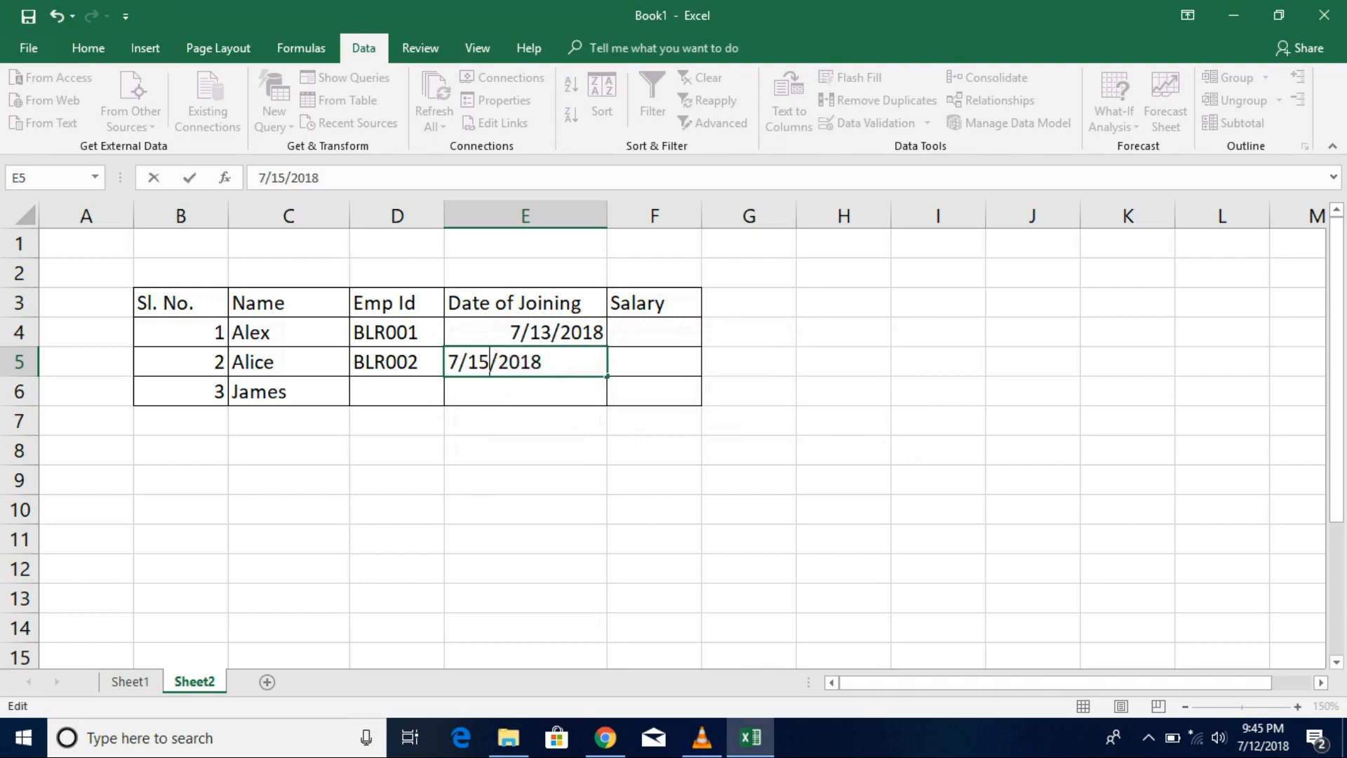
key("BackSpace")
type("6")
key("Return")
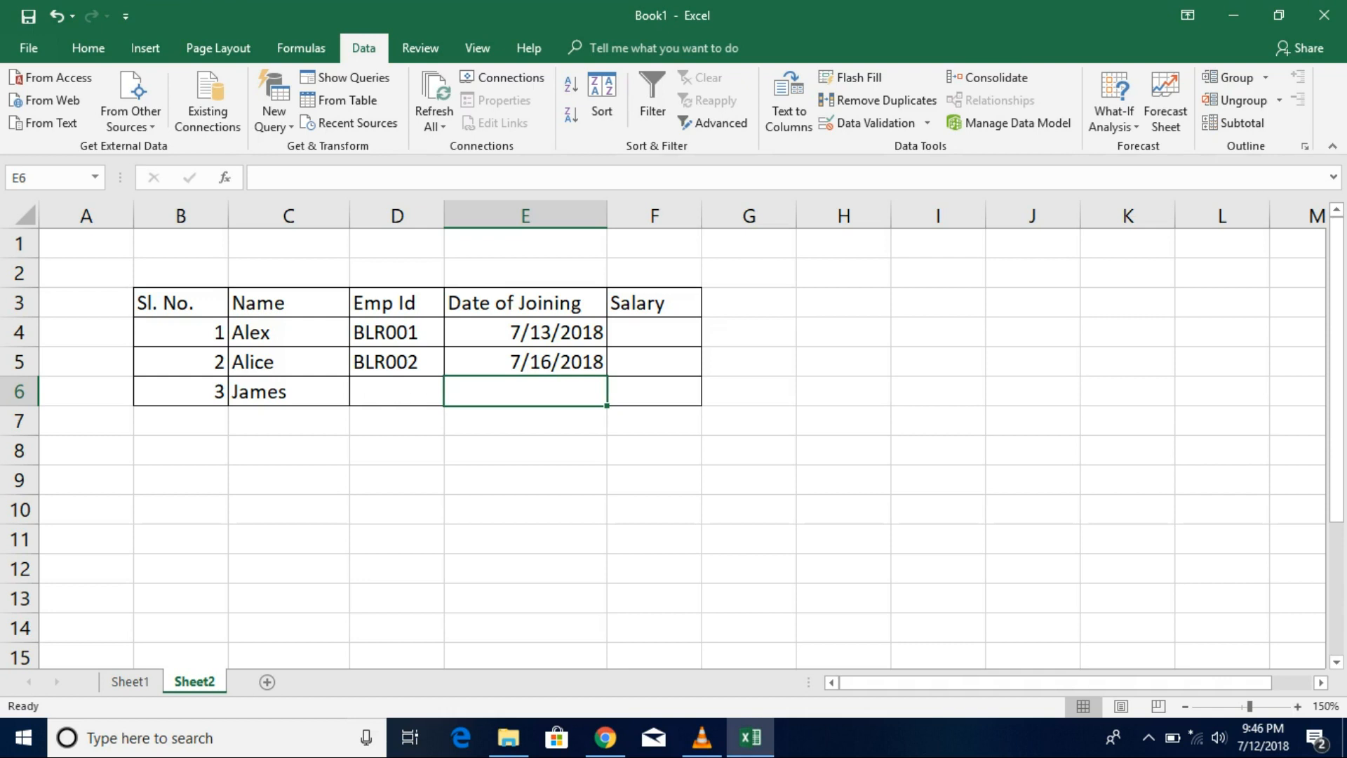
Step: Apply a custom data validation rule with the formula =isnumber(F4) to the Salary cell F4
left_click(654, 332)
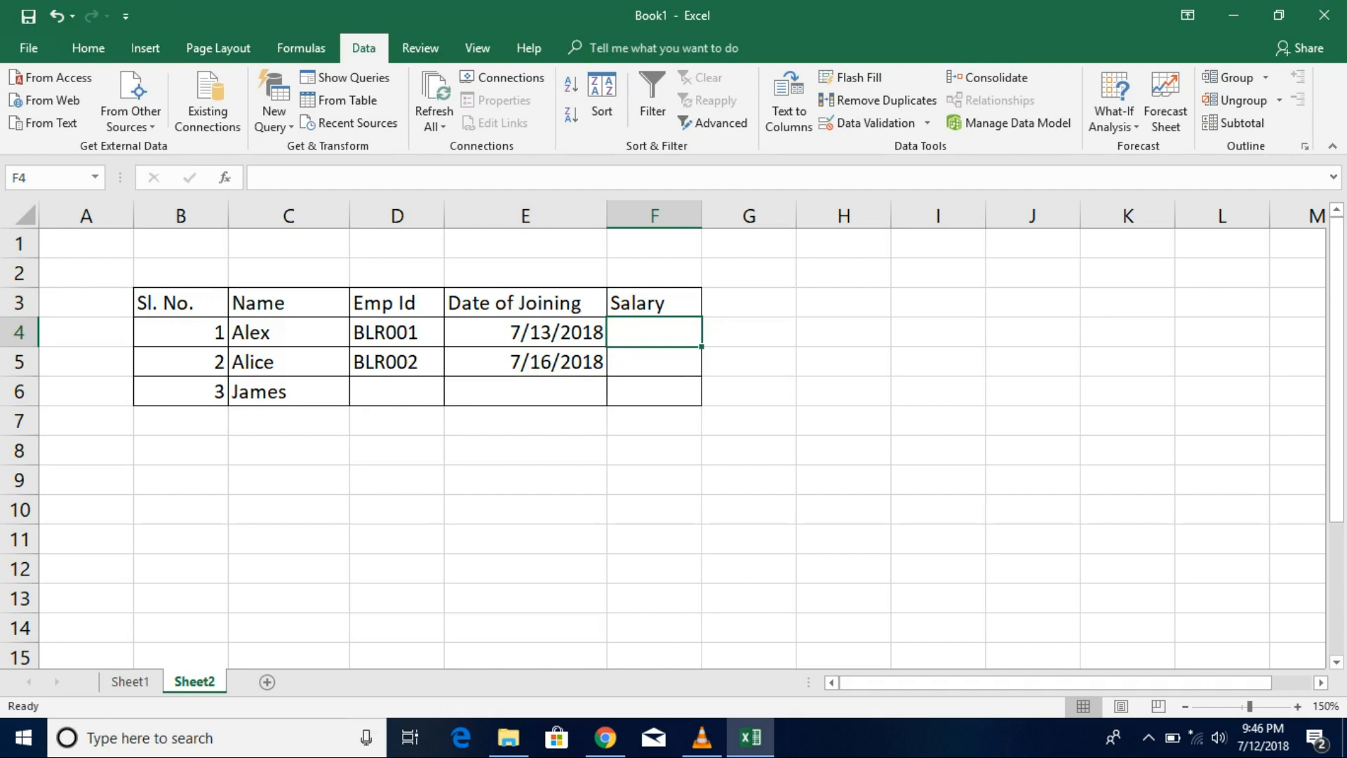
key("ctrl")
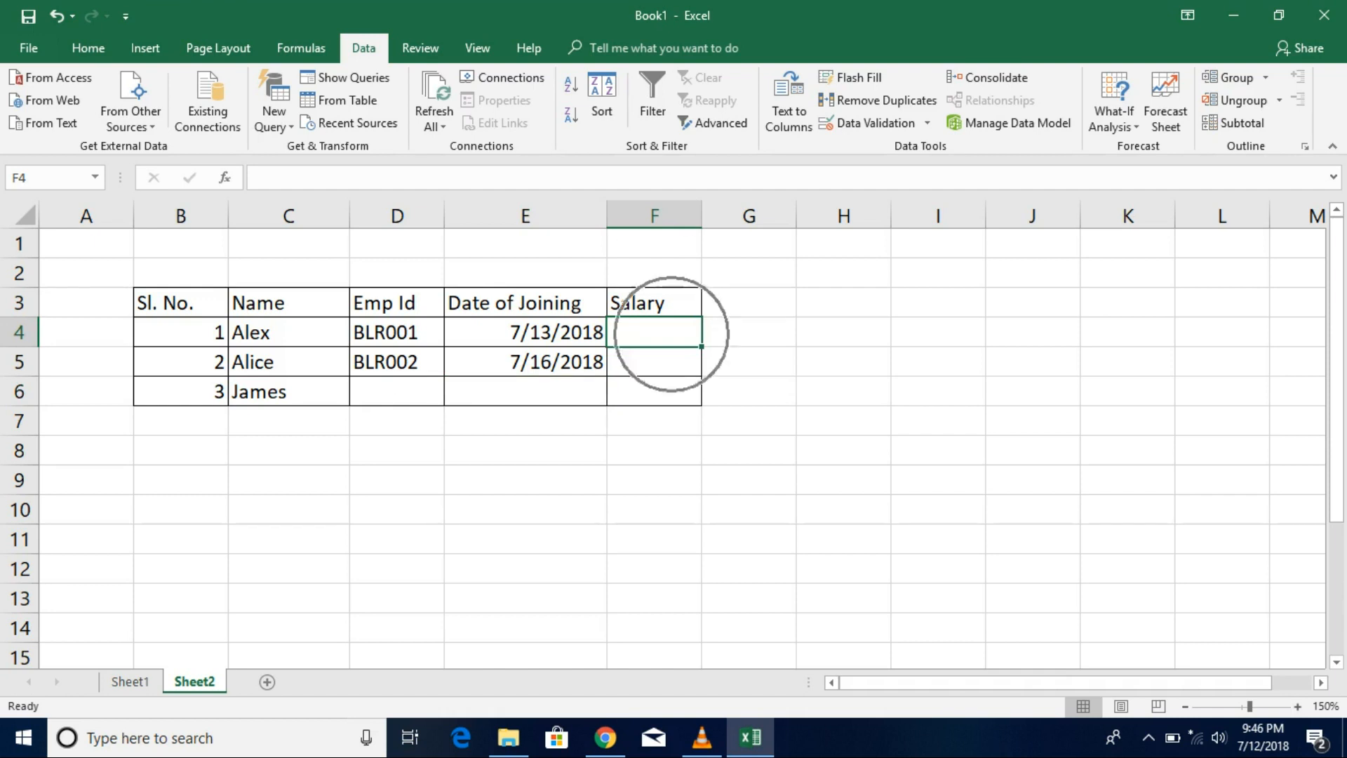
left_click(870, 123)
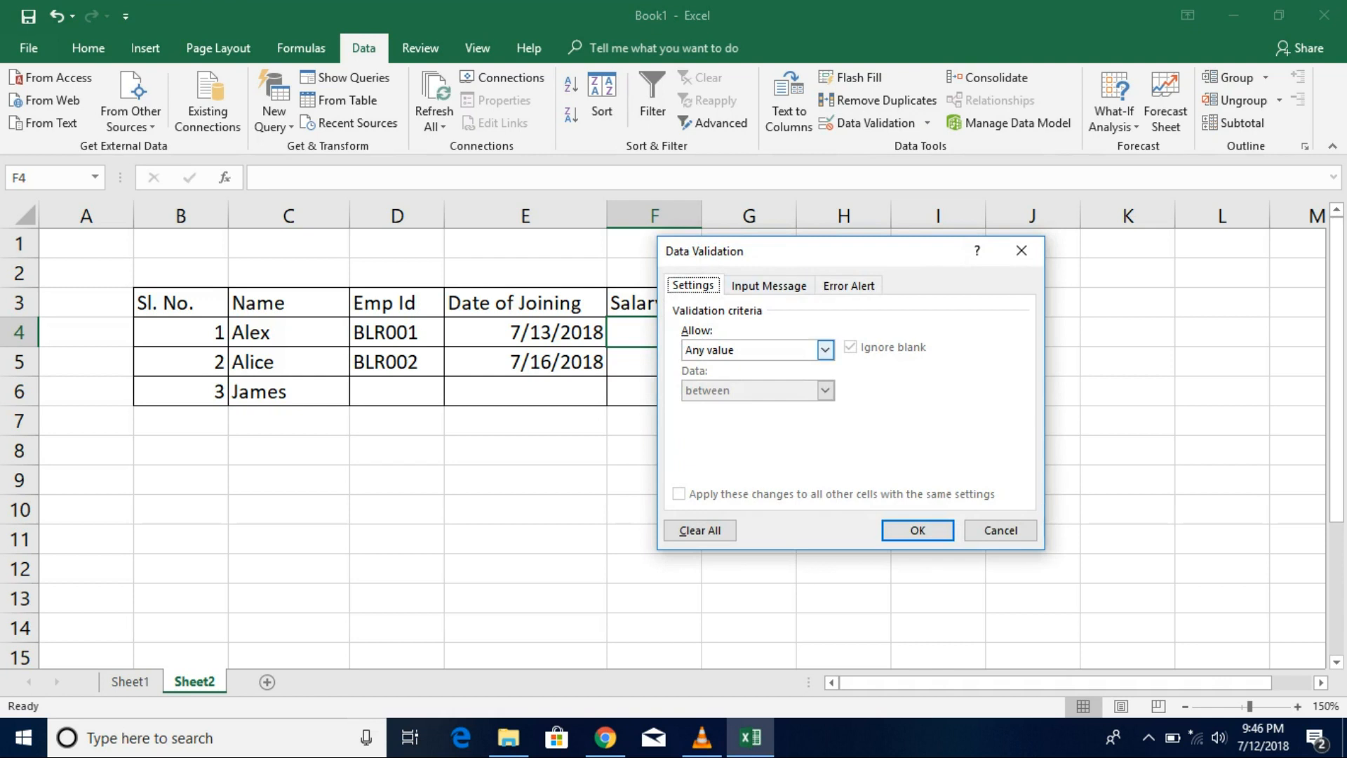
left_click(825, 350)
left_click(757, 459)
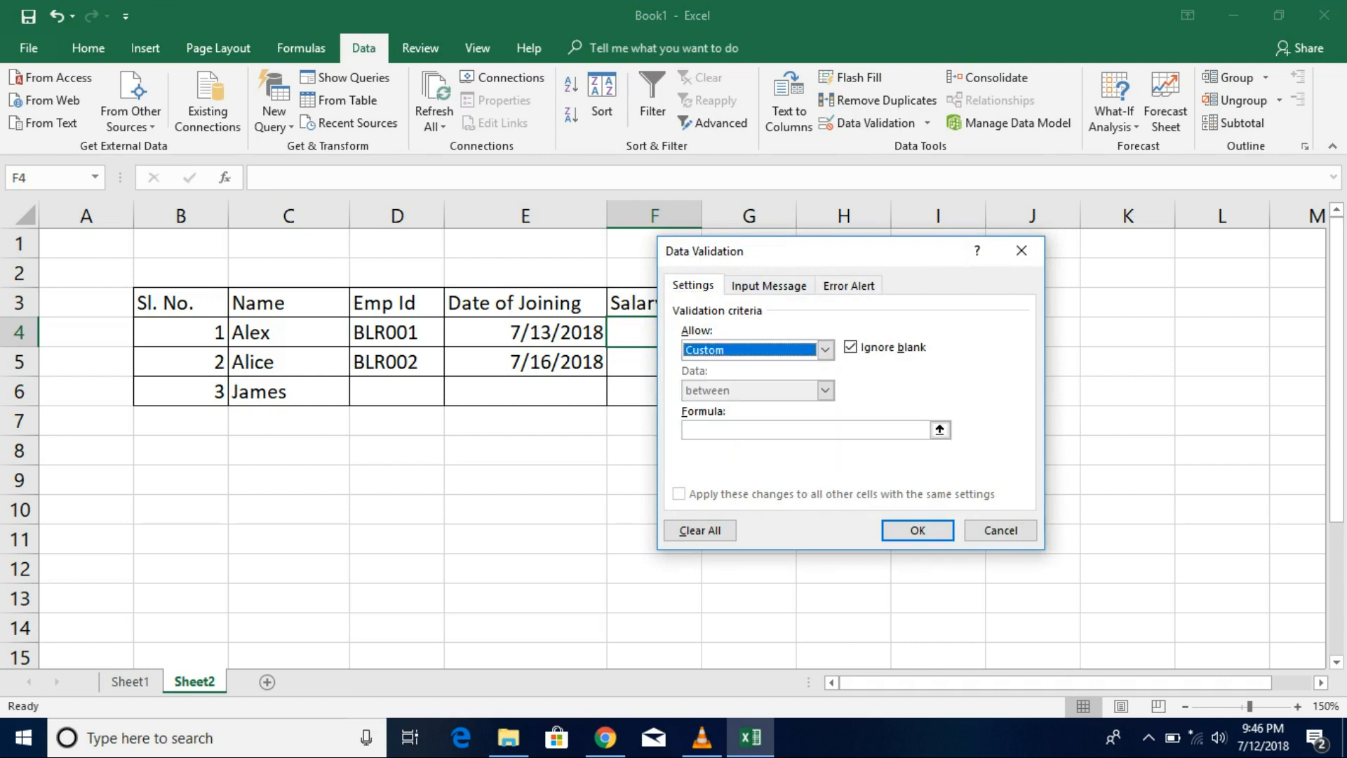
left_click(805, 431)
type("=")
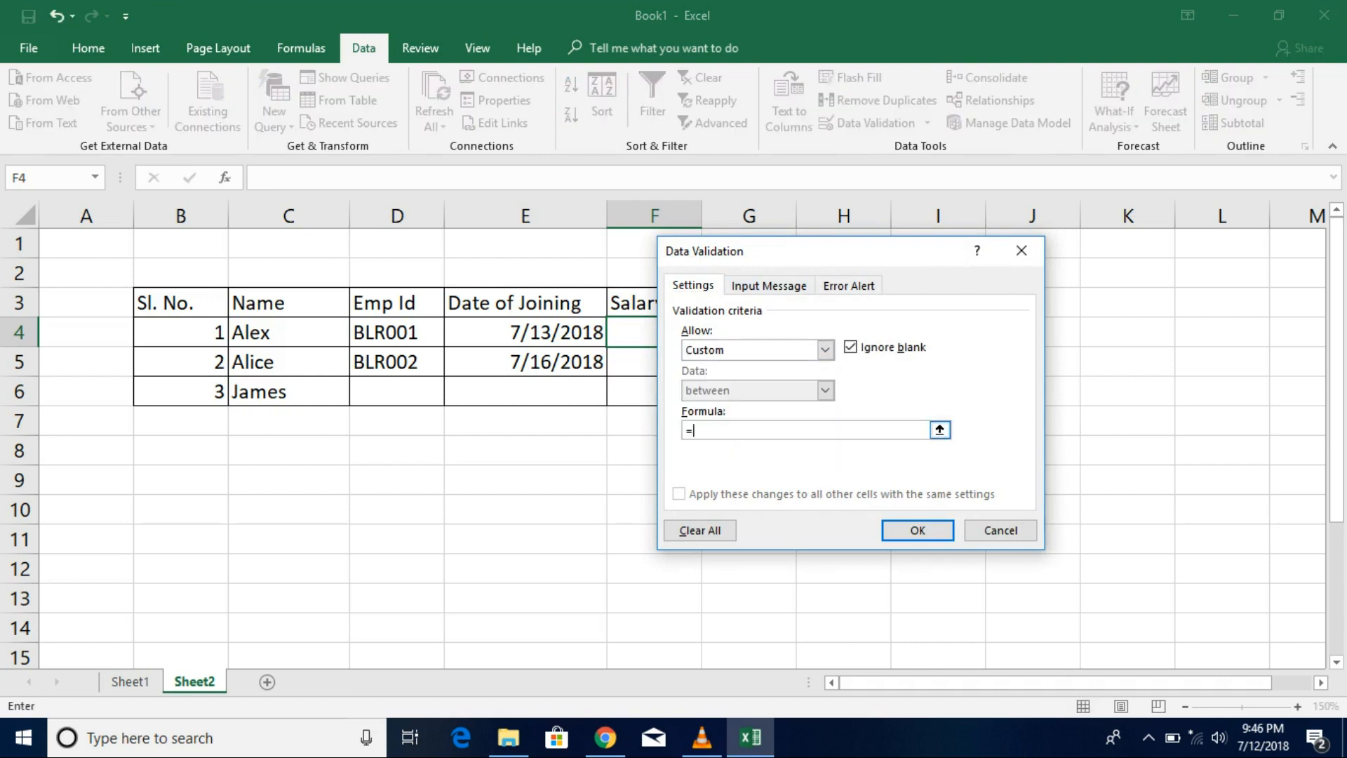
type("isnumber(F4)")
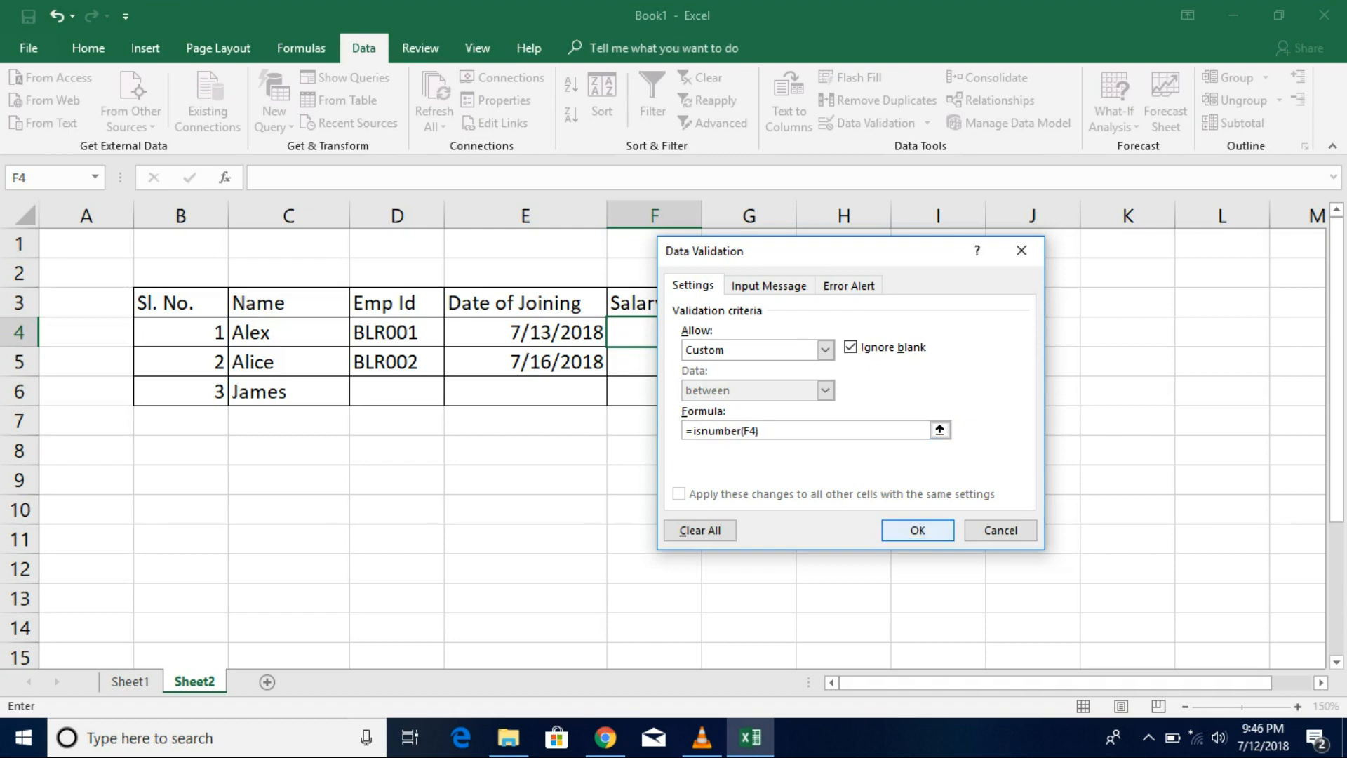
left_click(918, 530)
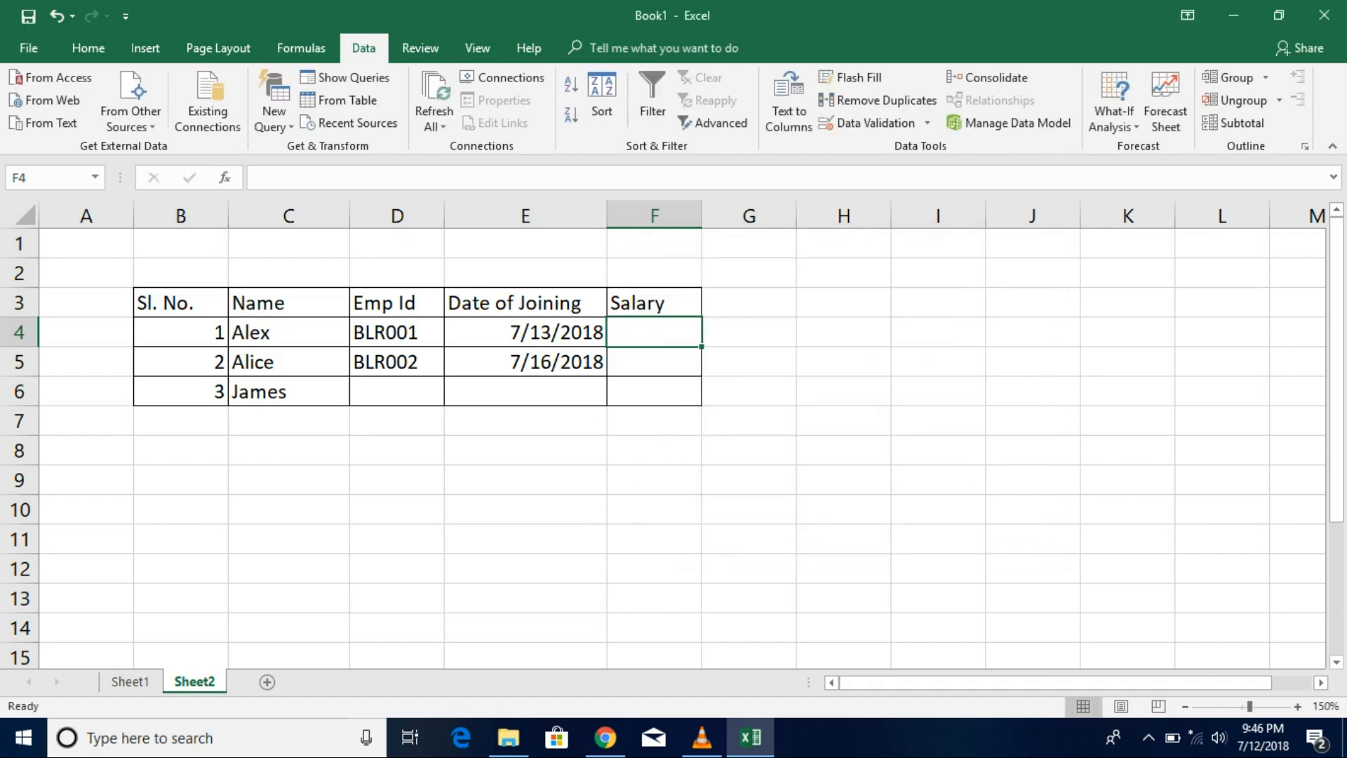
Step: Test the numeric rule in F4 with the text entries ABC and abc45, and change the entry to 10000
type("ABC")
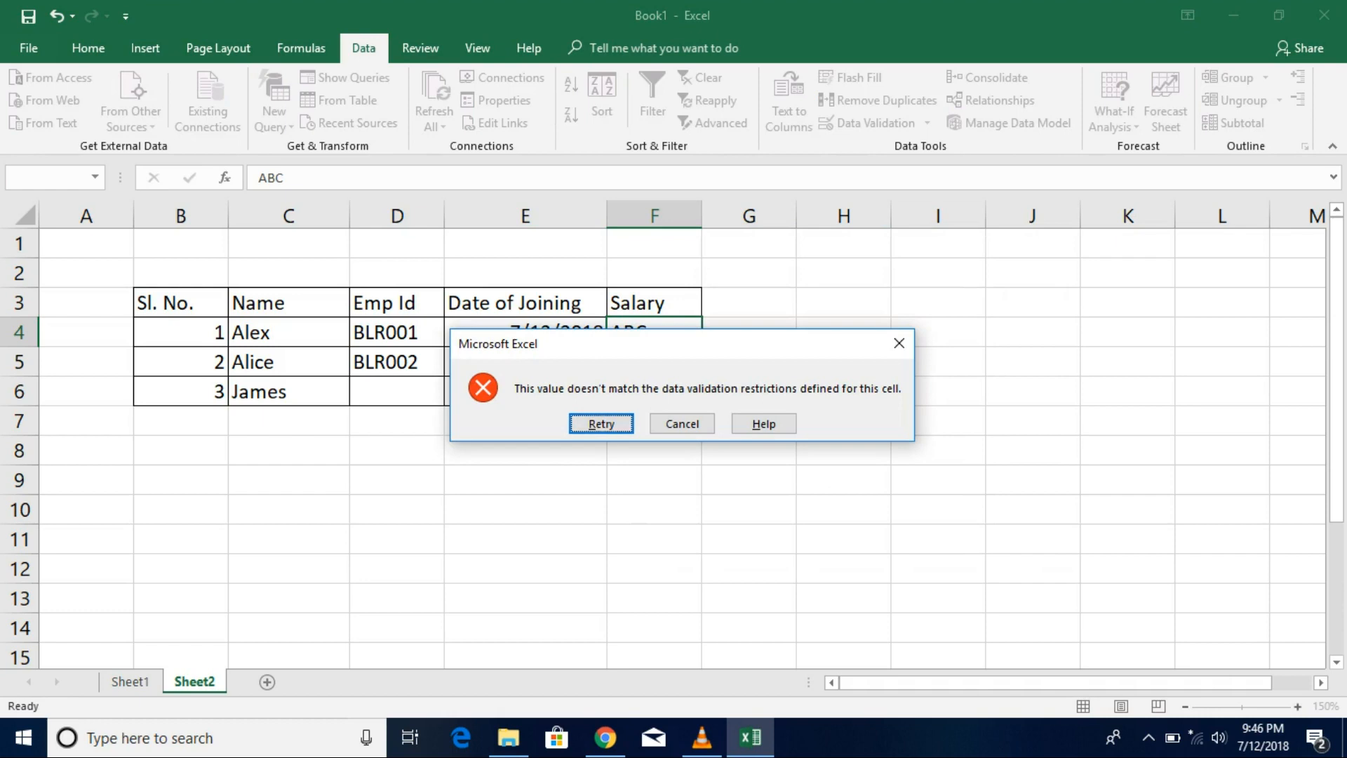
key("Return")
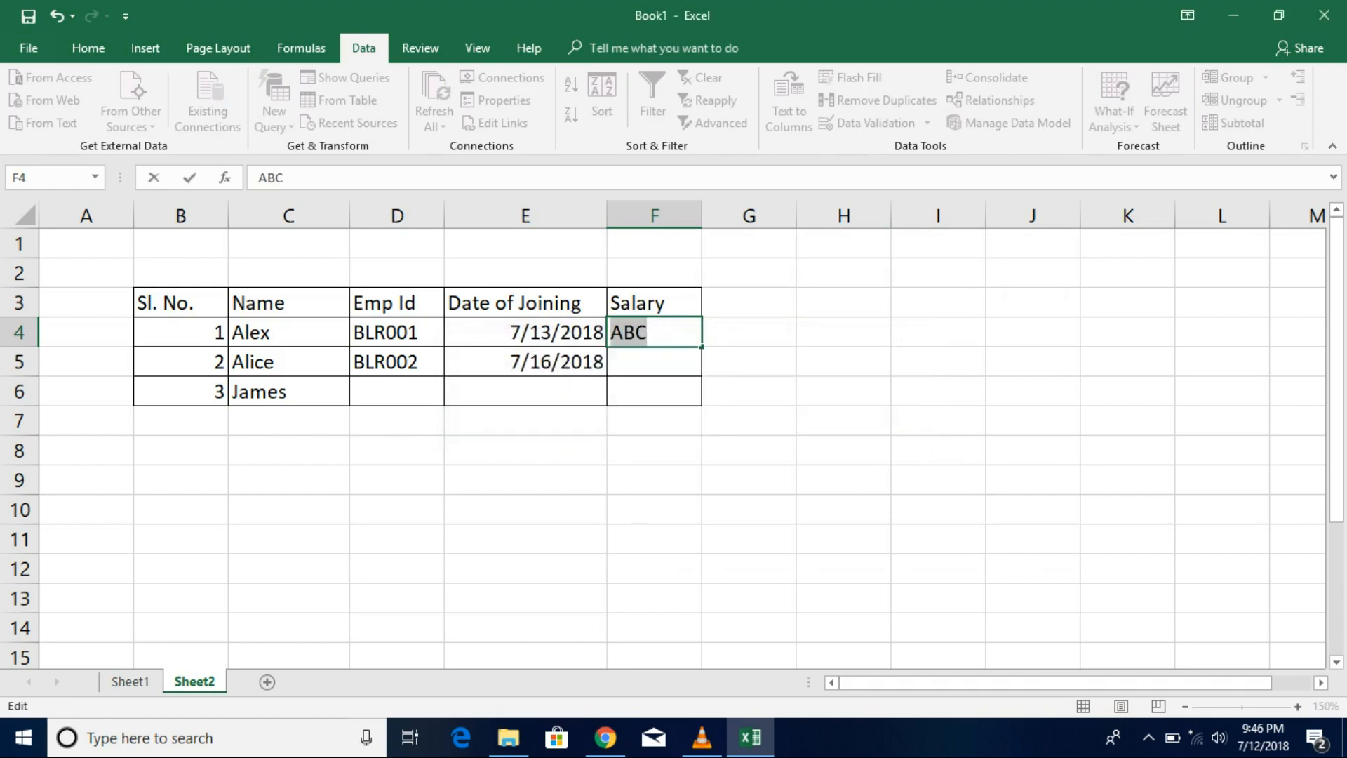
type("abc45")
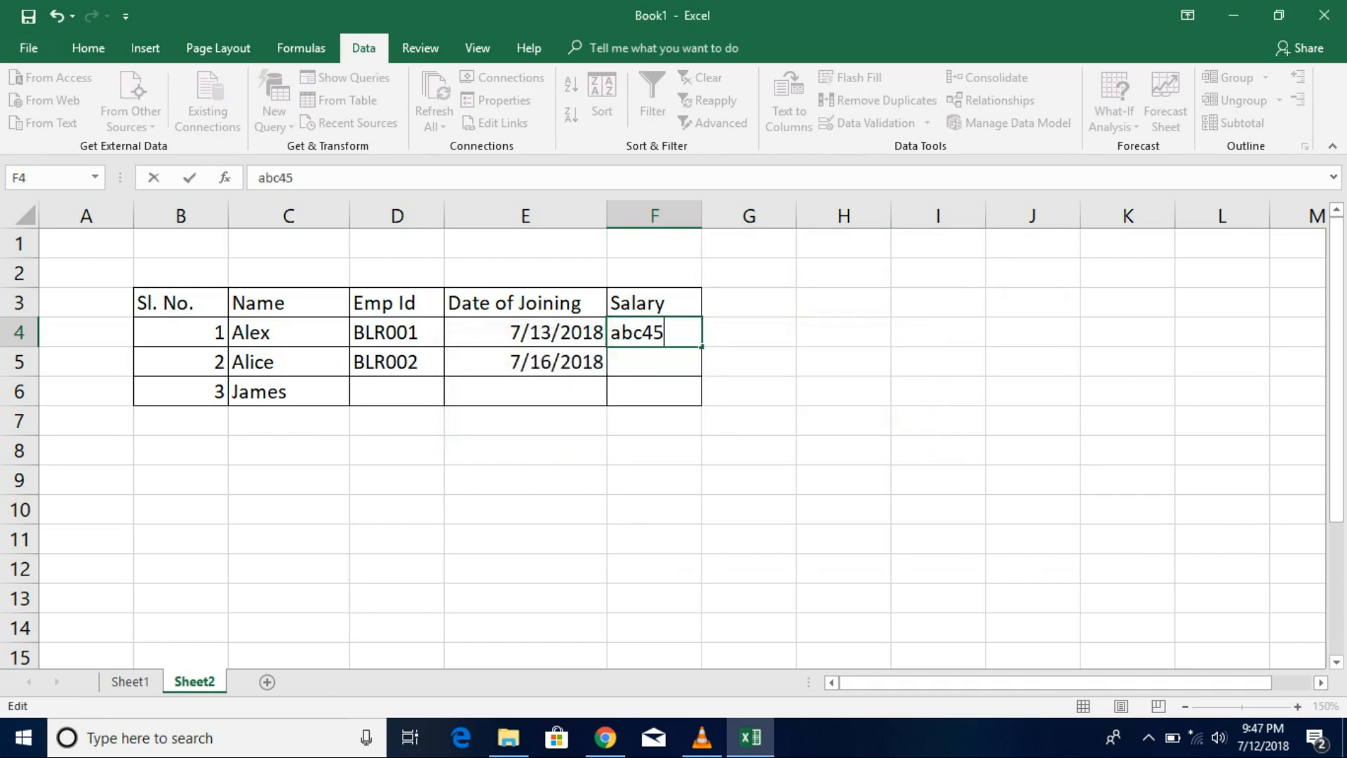
key("Return")
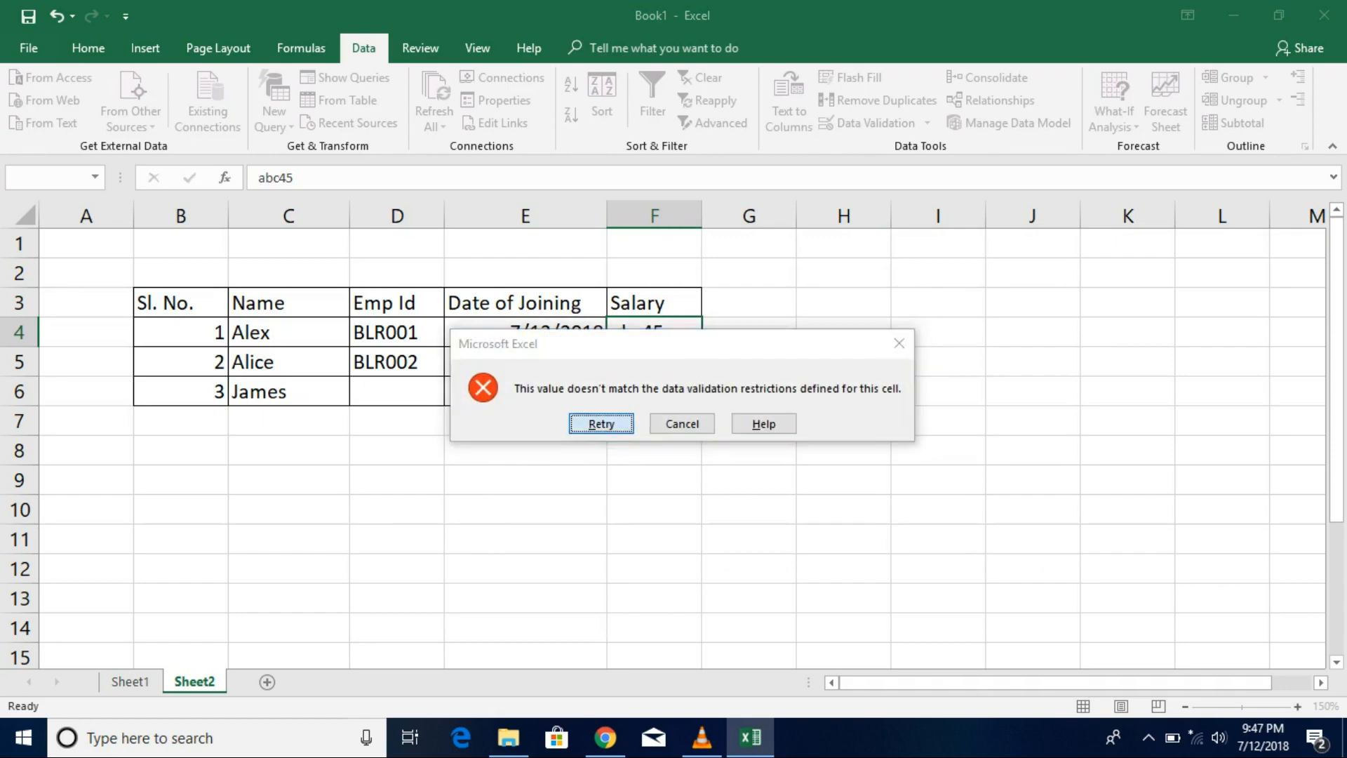
key("Return")
type("1000")
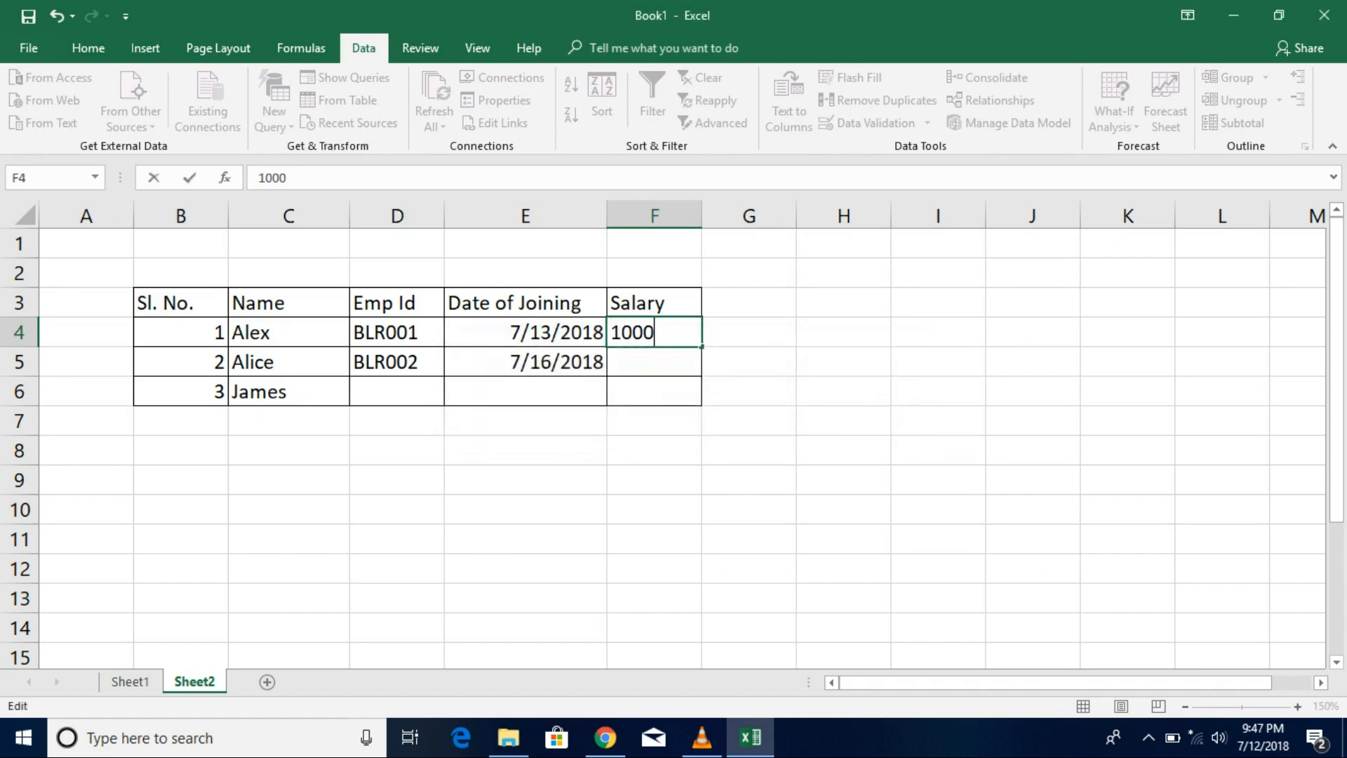
type("0")
key("Return")
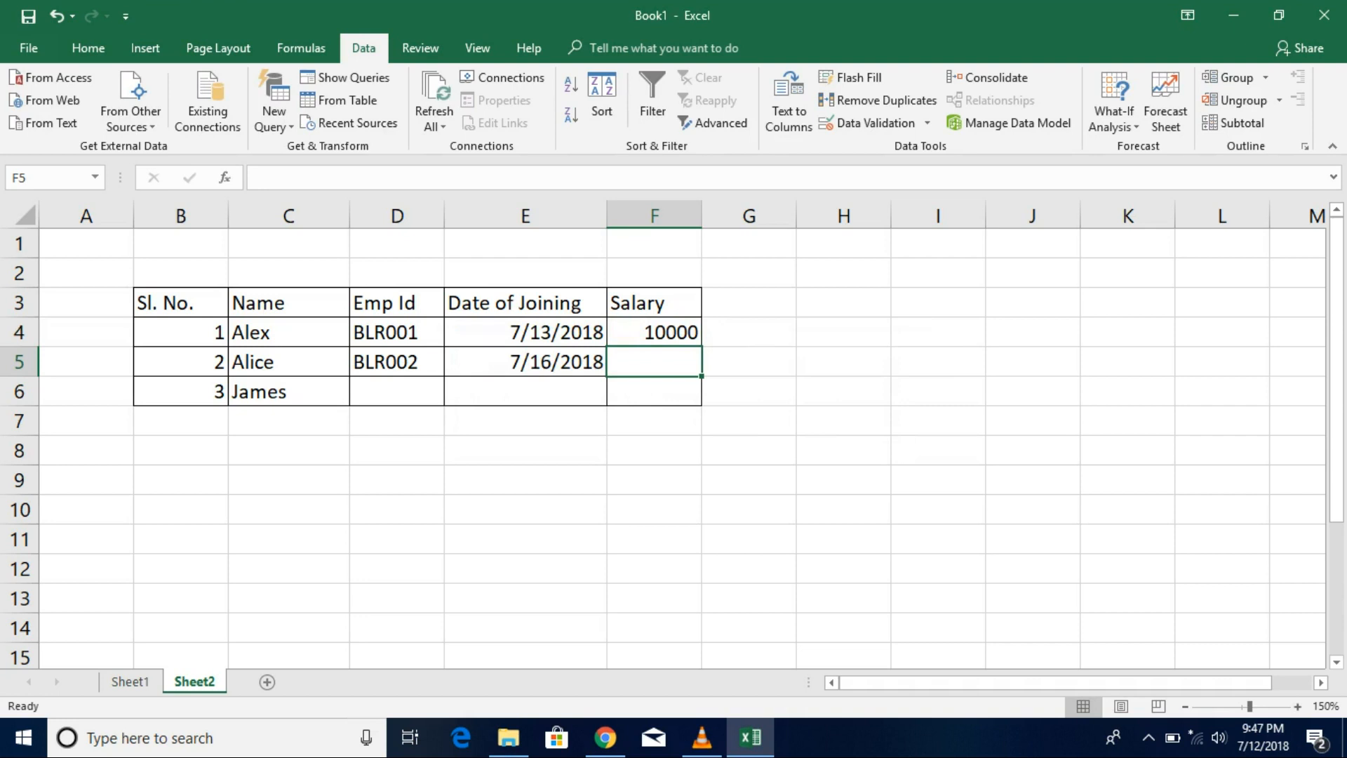
Step: Extend the ISNUMBER validation rule from F4 to the whole Salary range F4:F6
left_click_drag(654, 332, 654, 391)
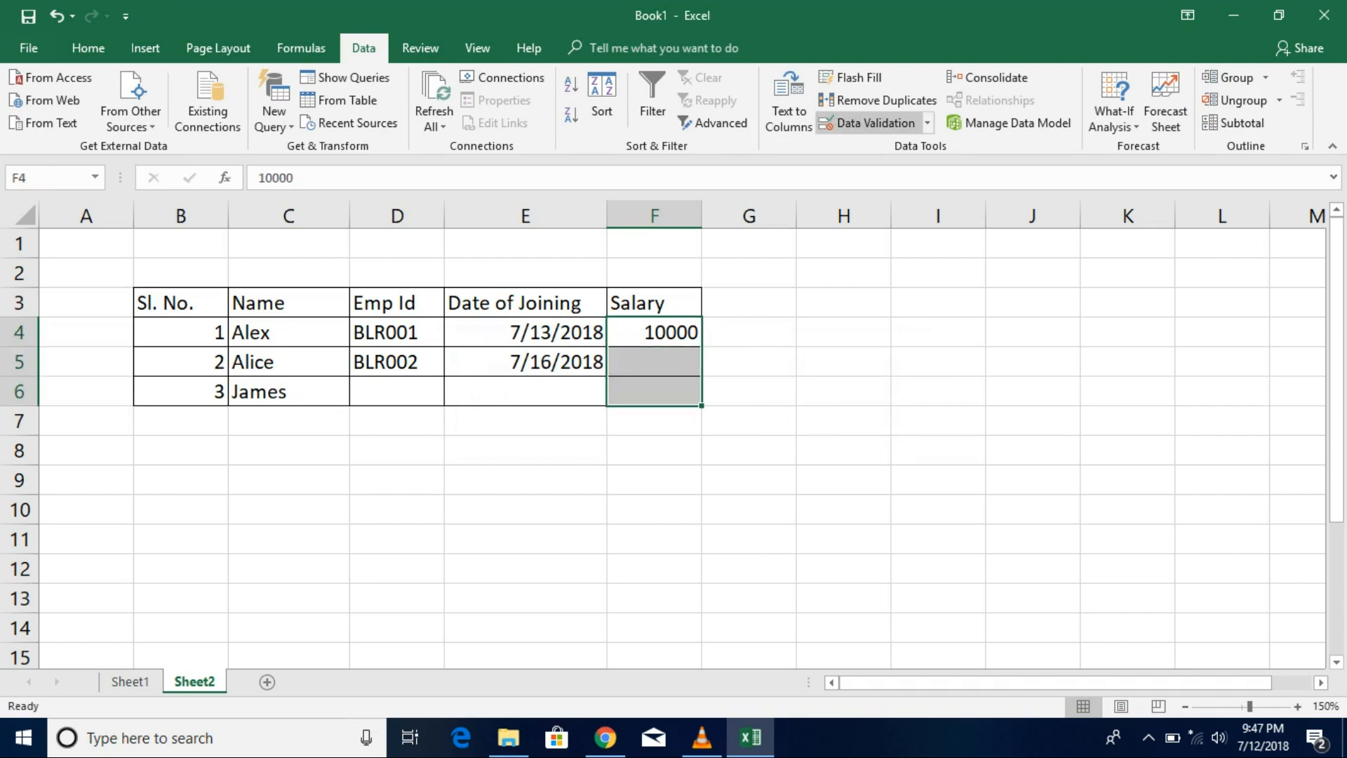
left_click(870, 122)
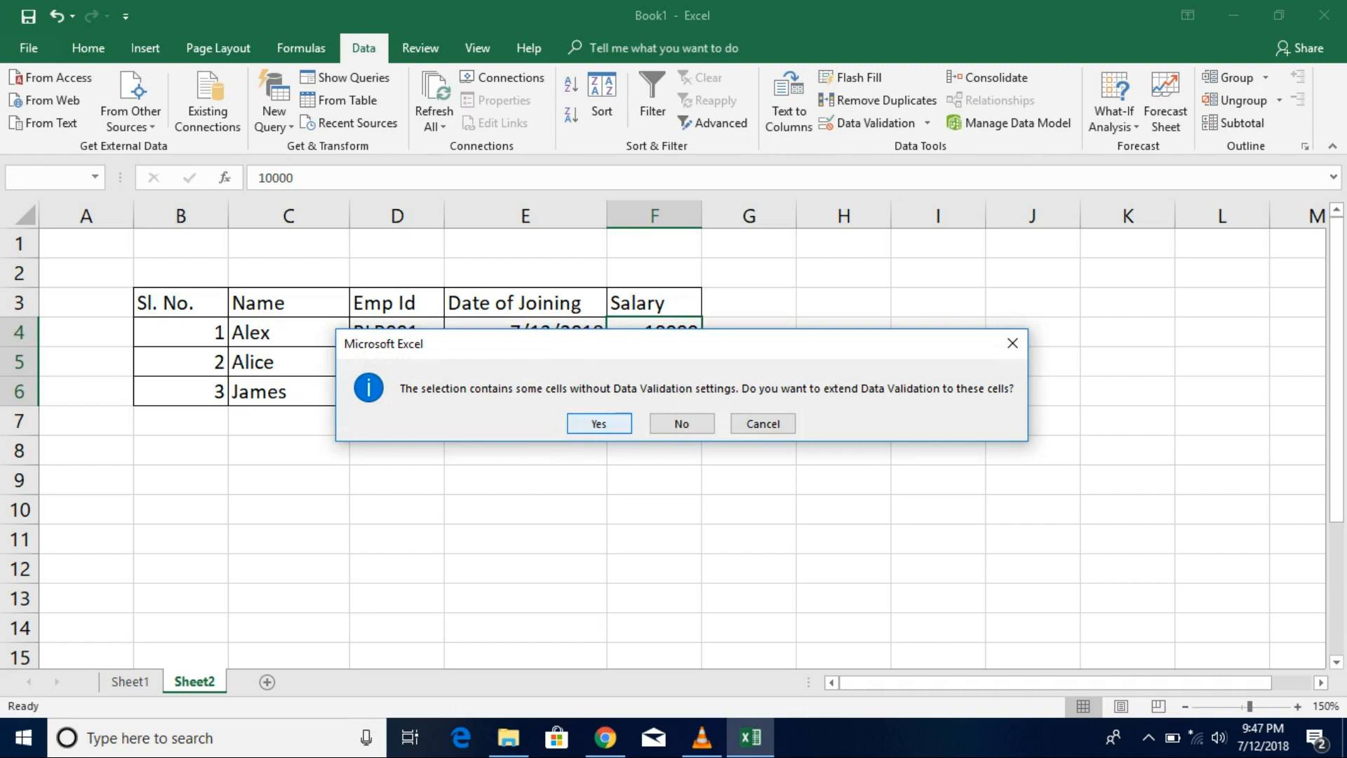
key("Return")
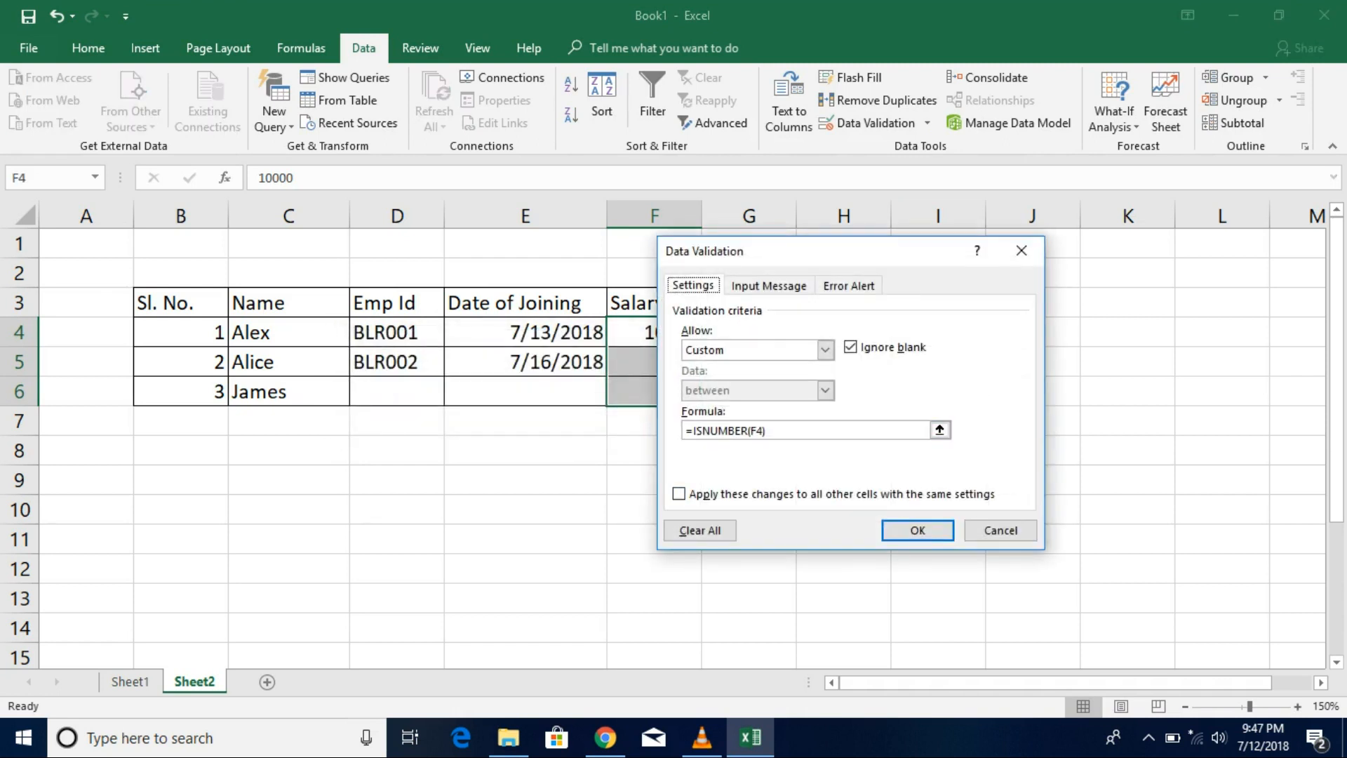
key("Return")
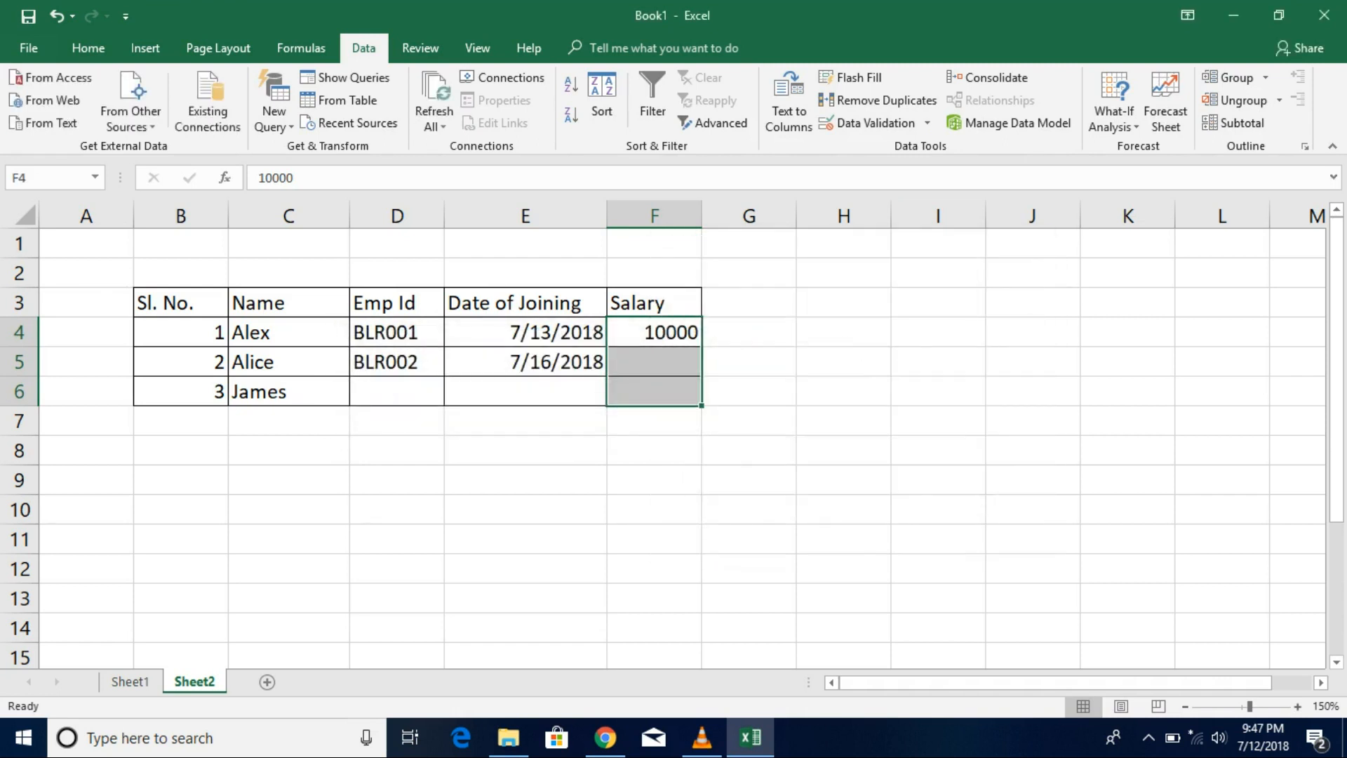
Step: Test the extended rule in F5 with the entry abc78, and change the entry to 20000
left_click(654, 362)
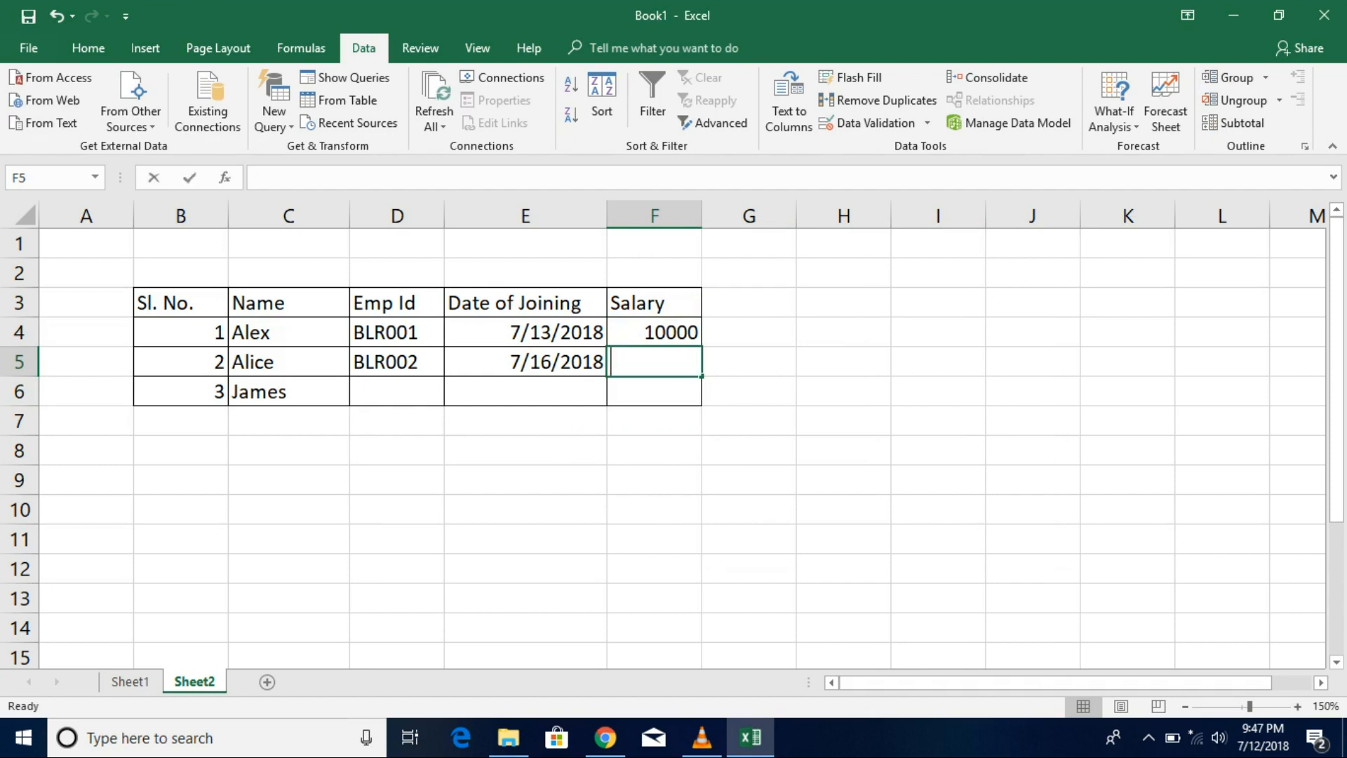
type("abc78")
key("Return")
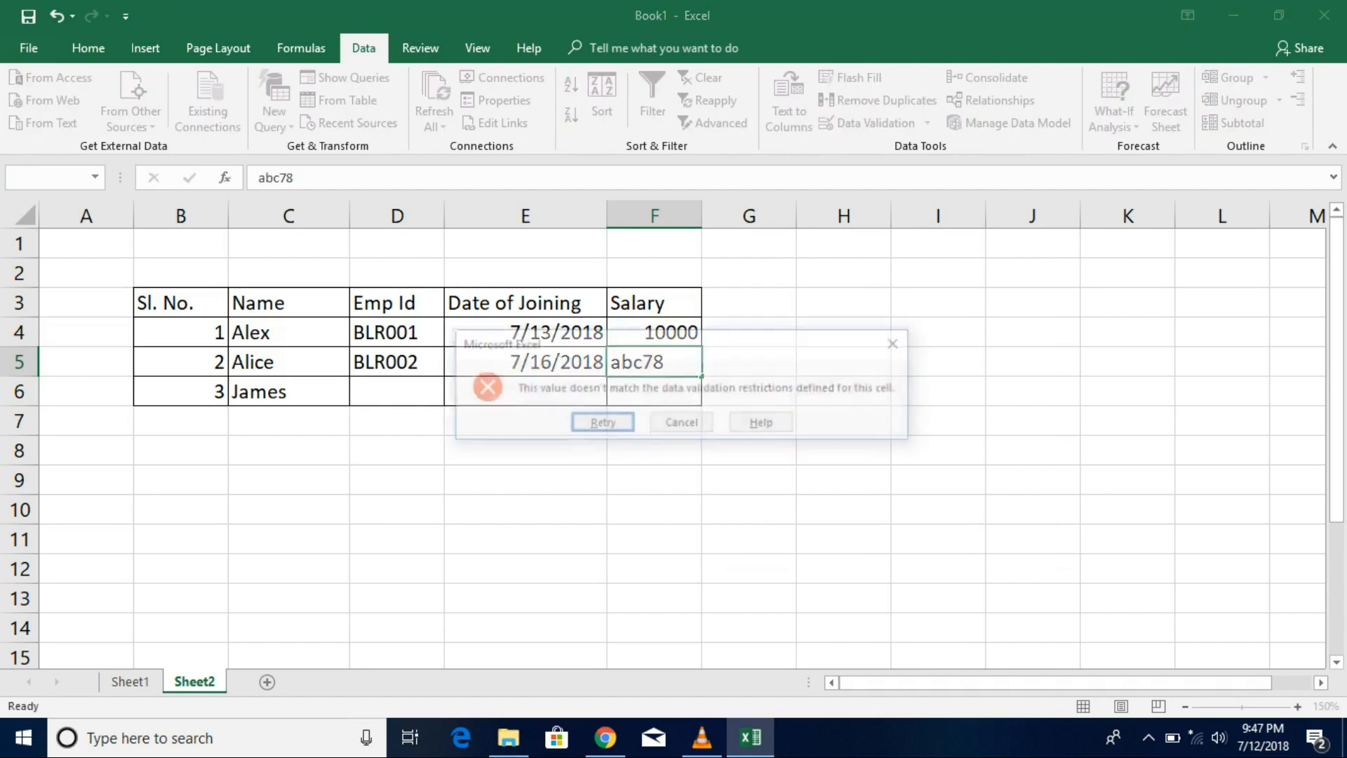
key("Return")
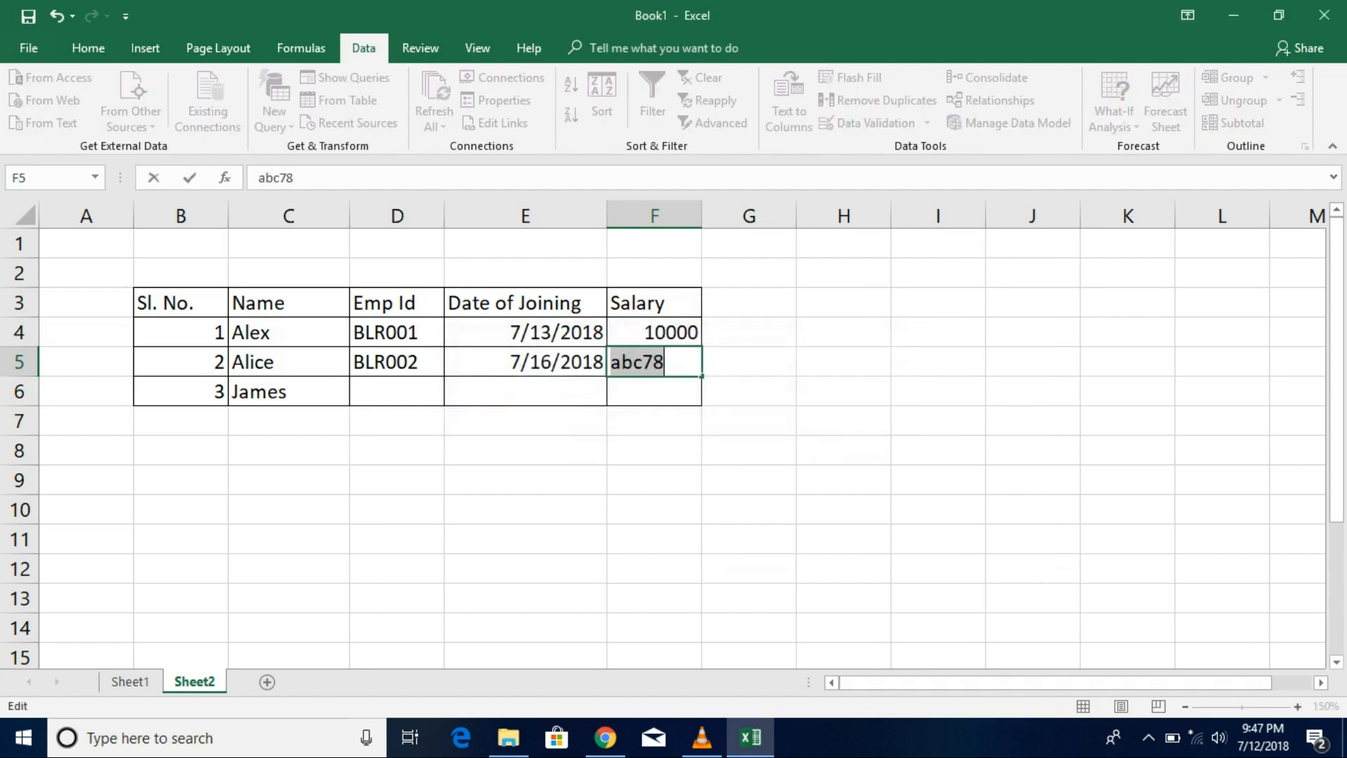
type("20000")
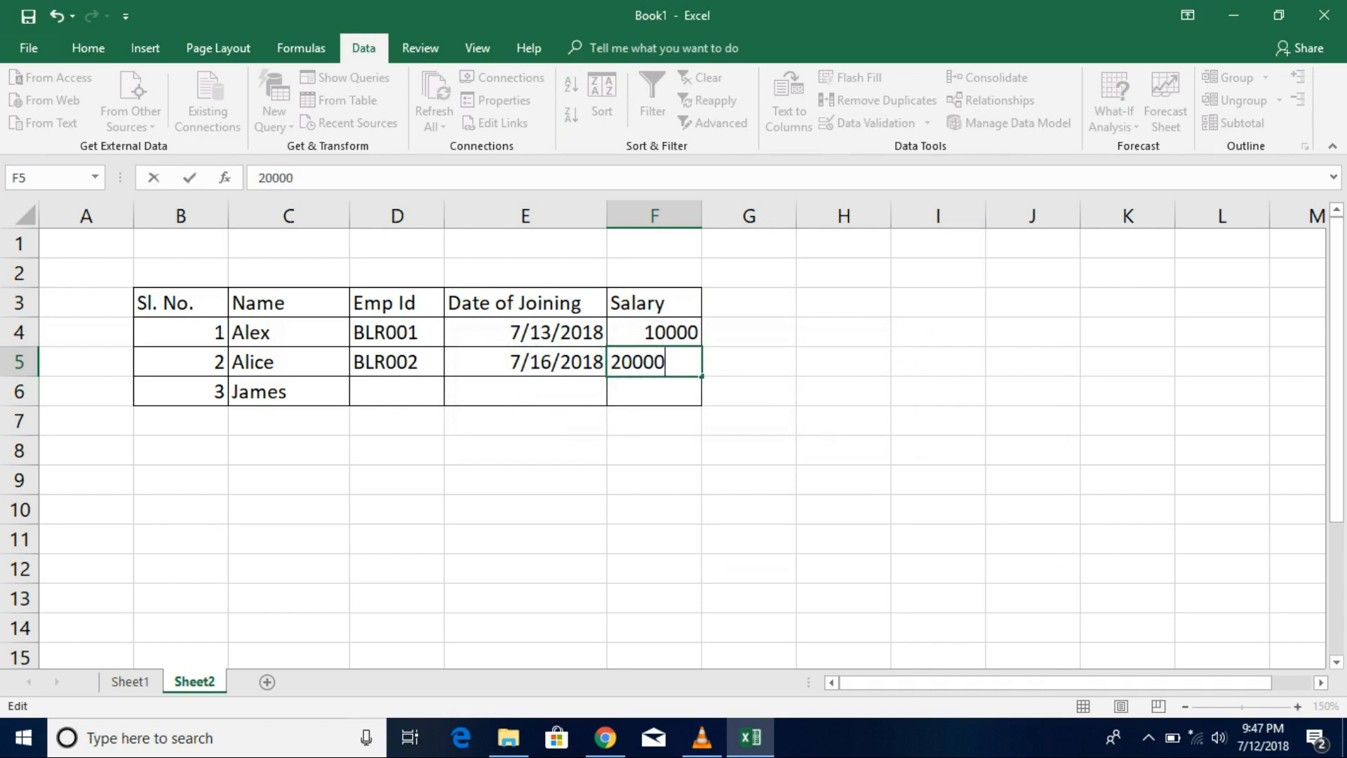
key("Return")
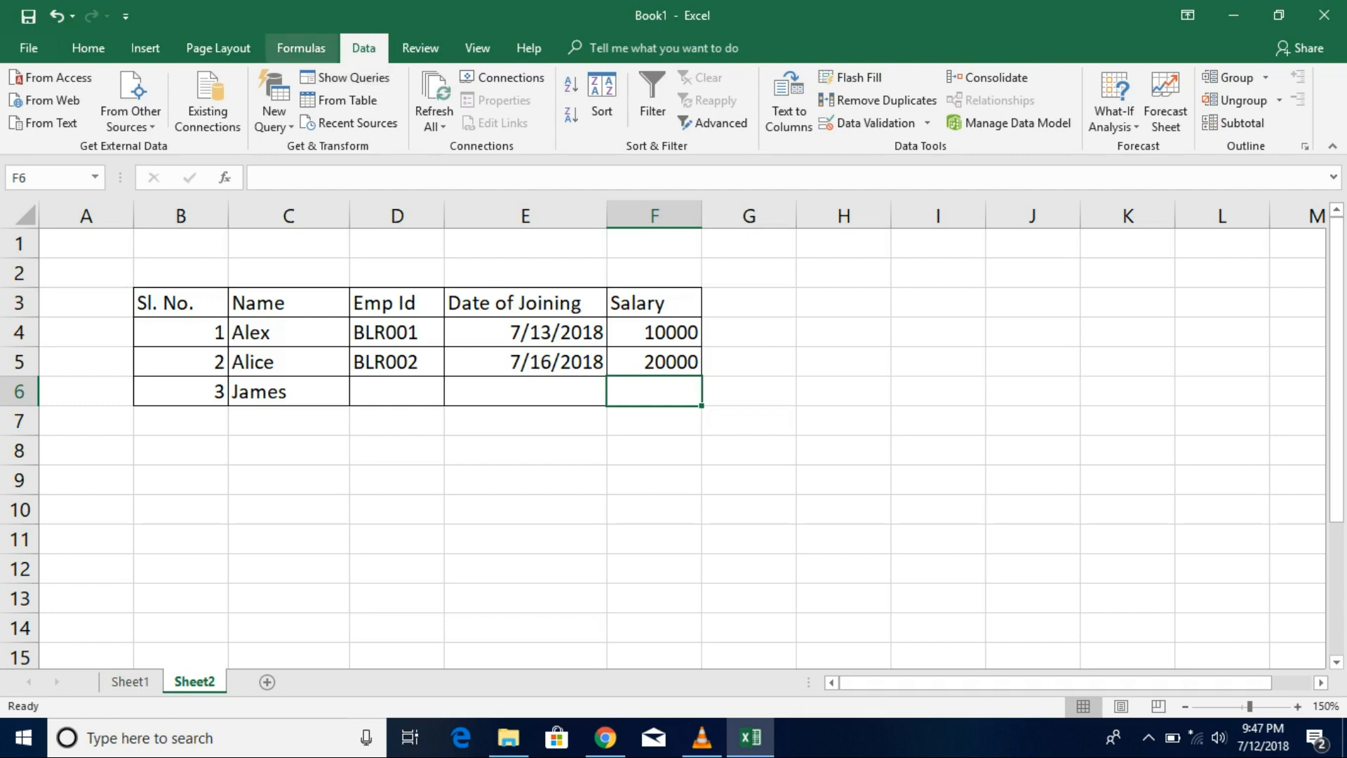
Step: Examine the function library's logical and information functions usable in custom validation formulas, and close the list without inserting any
left_click(301, 48)
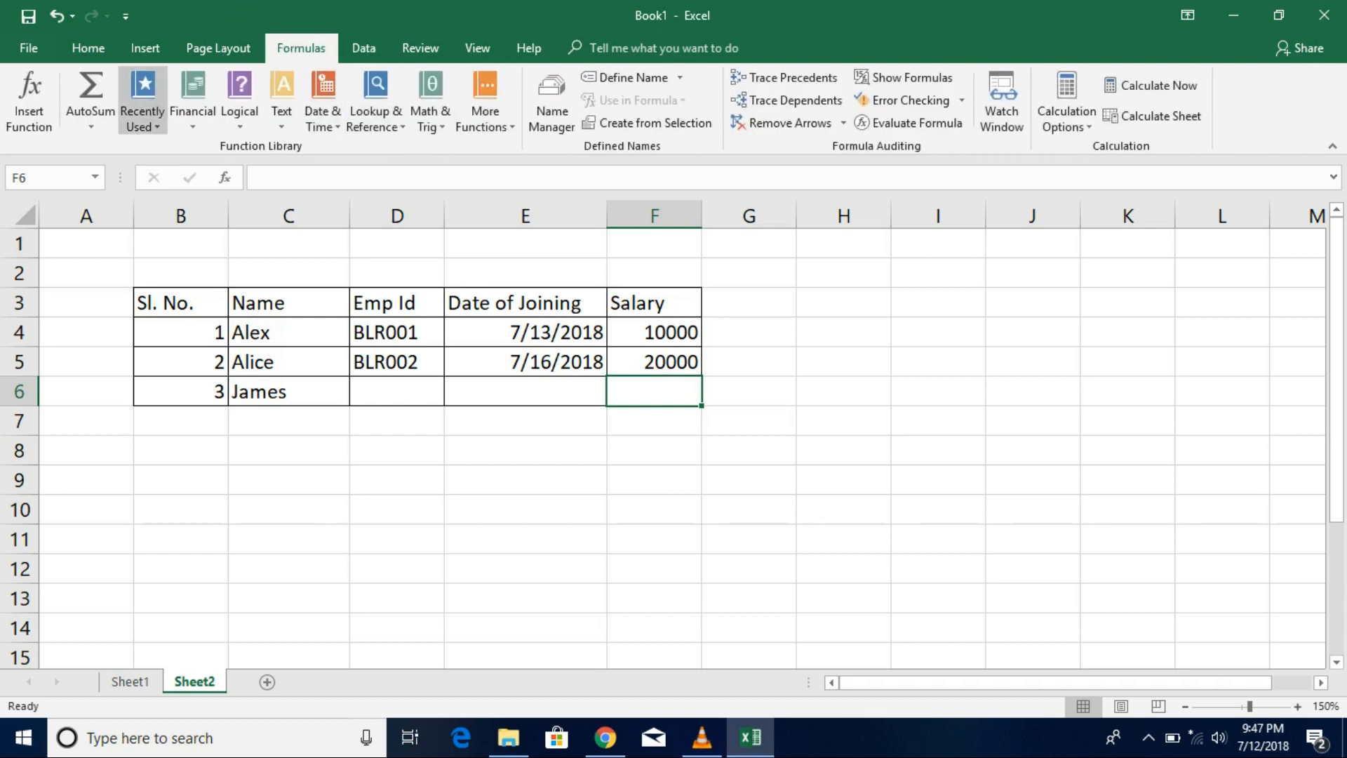
left_click(239, 98)
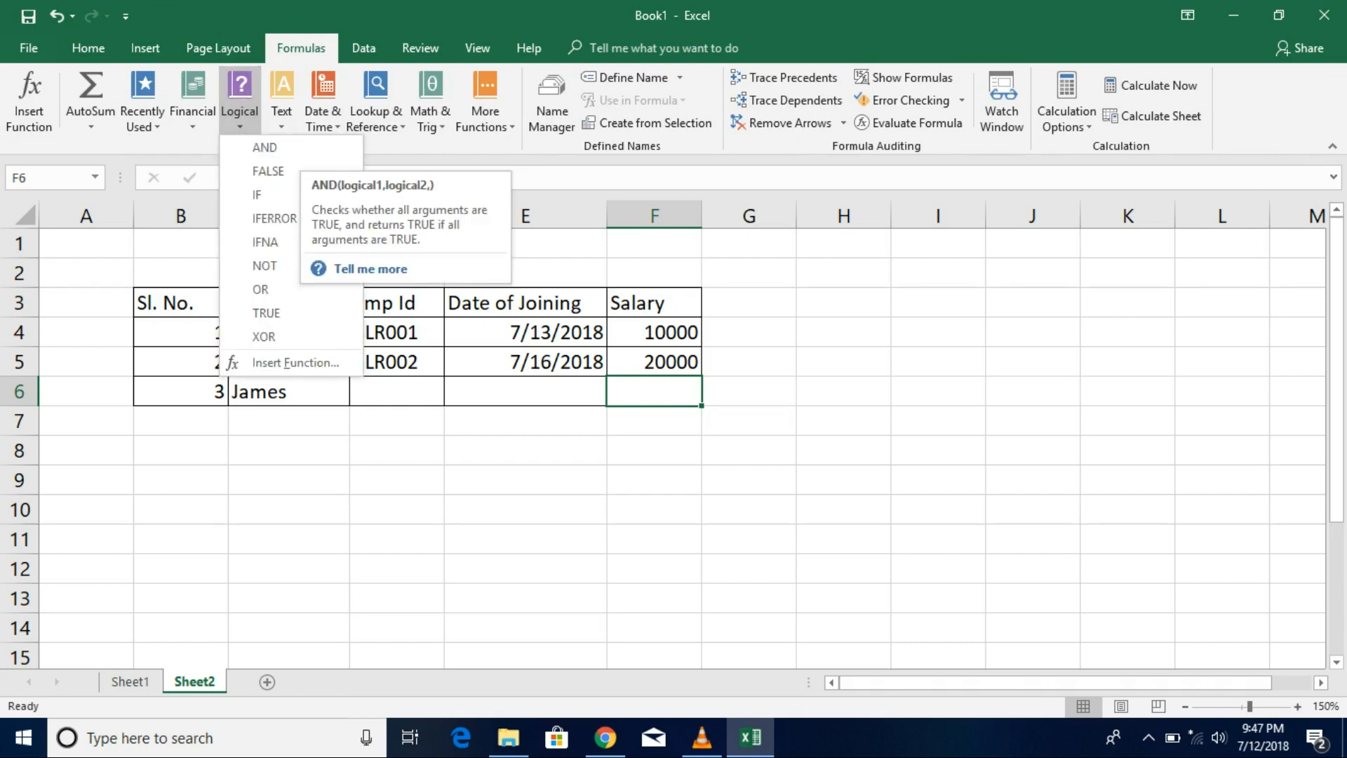
left_click(485, 112)
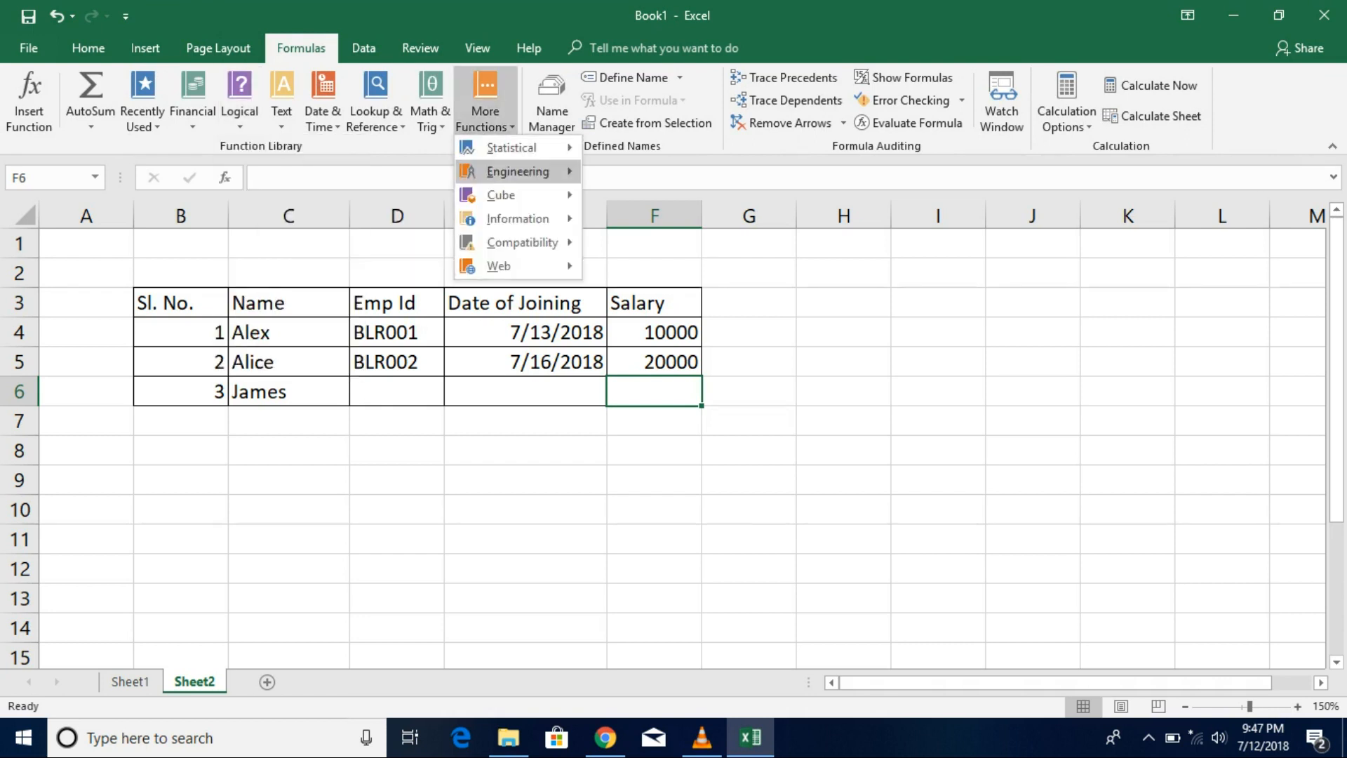
mouse_move(518, 218)
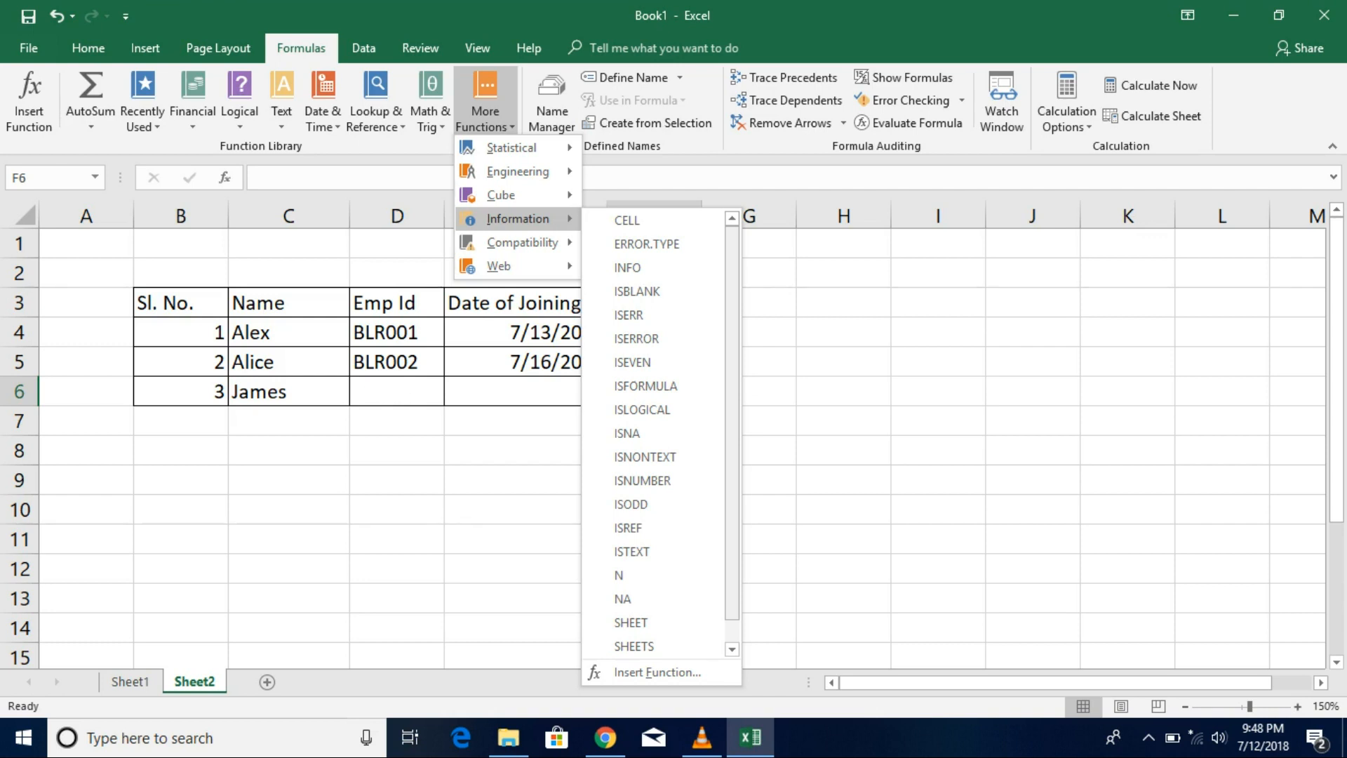
key("Escape")
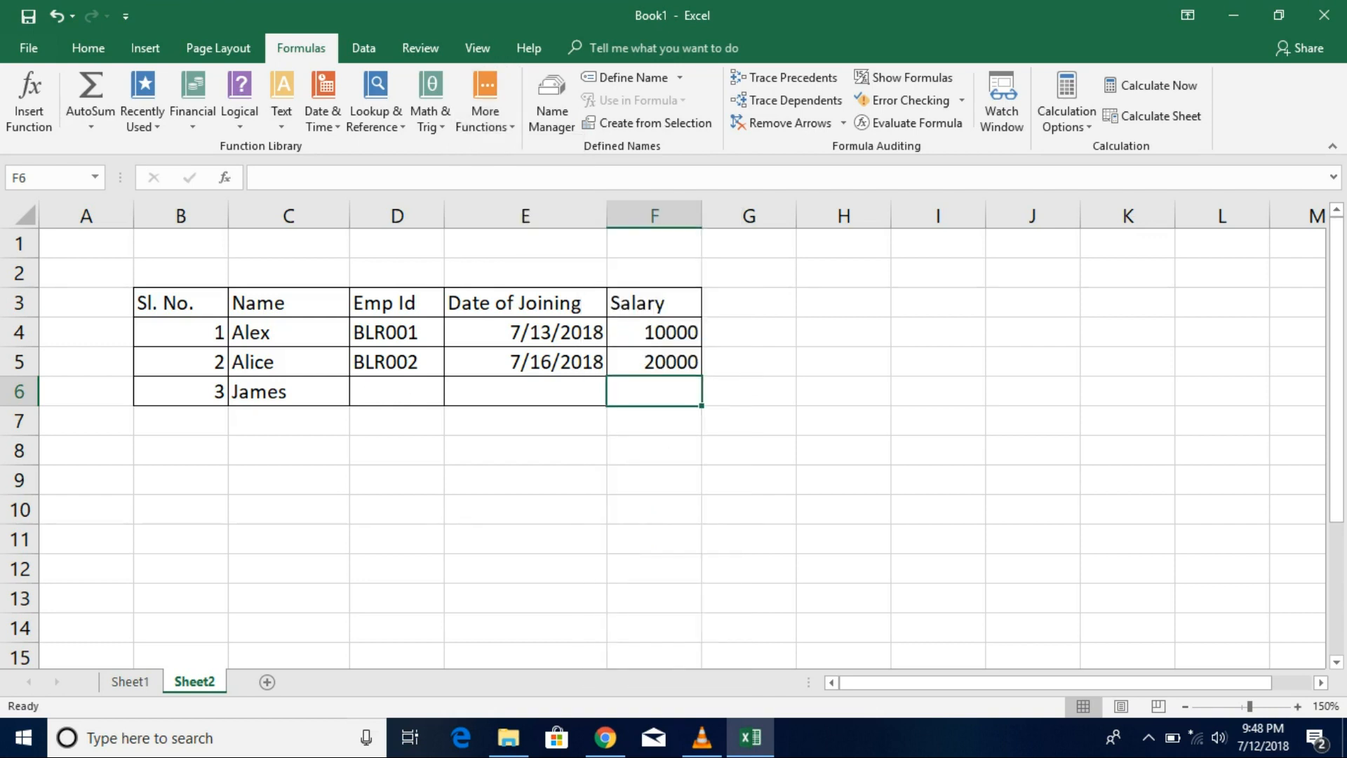
left_click(750, 361)
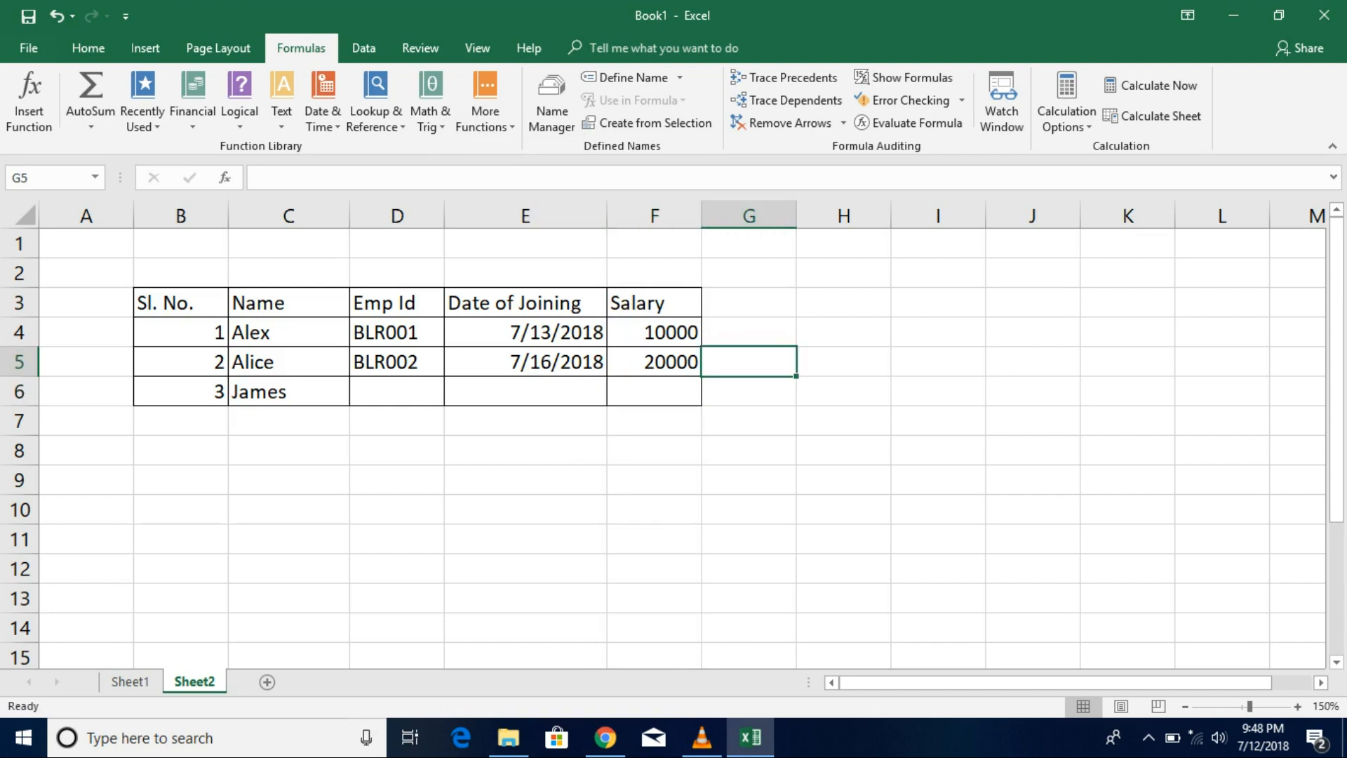